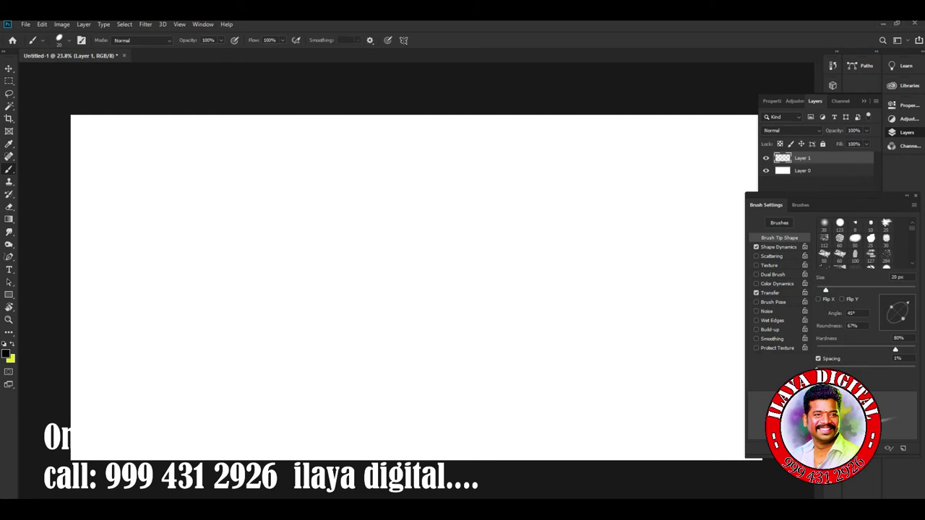
# Handwrite a first line of thin tapered black test letters on Layer 1
pyautogui.moveTo(172, 195)
pyautogui.mouseDown()
pyautogui.moveTo(192, 284)
pyautogui.moveTo(208, 276)
pyautogui.mouseUp()
pyautogui.moveTo(217, 257)
pyautogui.mouseDown()
pyautogui.moveTo(243, 230)
pyautogui.moveTo(258, 232)
pyautogui.moveTo(294, 211)
pyautogui.moveTo(309, 312)
pyautogui.mouseUp()
pyautogui.moveTo(327, 173)
pyautogui.mouseDown()
pyautogui.moveTo(330, 197)
pyautogui.moveTo(378, 228)
pyautogui.mouseUp()
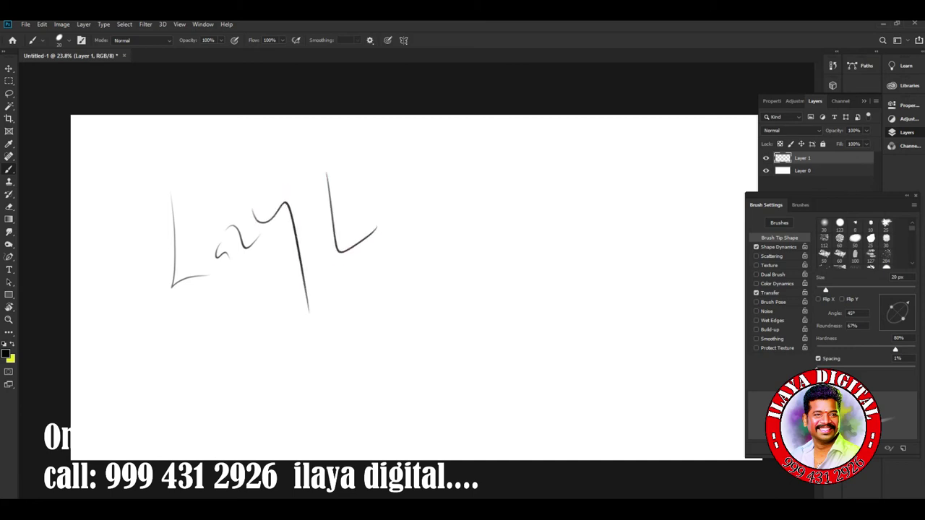
pyautogui.moveTo(390, 194)
pyautogui.mouseDown()
pyautogui.moveTo(439, 189)
pyautogui.moveTo(505, 153)
pyautogui.moveTo(545, 166)
pyautogui.mouseUp()
pyautogui.moveTo(529, 128)
pyautogui.mouseDown()
pyautogui.moveTo(542, 121)
pyautogui.moveTo(565, 194)
pyautogui.mouseUp()
# Write a shorter second word below, then add long faded curved swooshes underneath
pyautogui.moveTo(376, 274); pyautogui.dragTo(418, 355)
pyautogui.moveTo(426, 312)
pyautogui.mouseDown()
pyautogui.moveTo(443, 293)
pyautogui.moveTo(469, 285)
pyautogui.mouseUp()
pyautogui.moveTo(209, 430); pyautogui.dragTo(397, 385)
pyautogui.moveTo(493, 338); pyautogui.dragTo(623, 266)
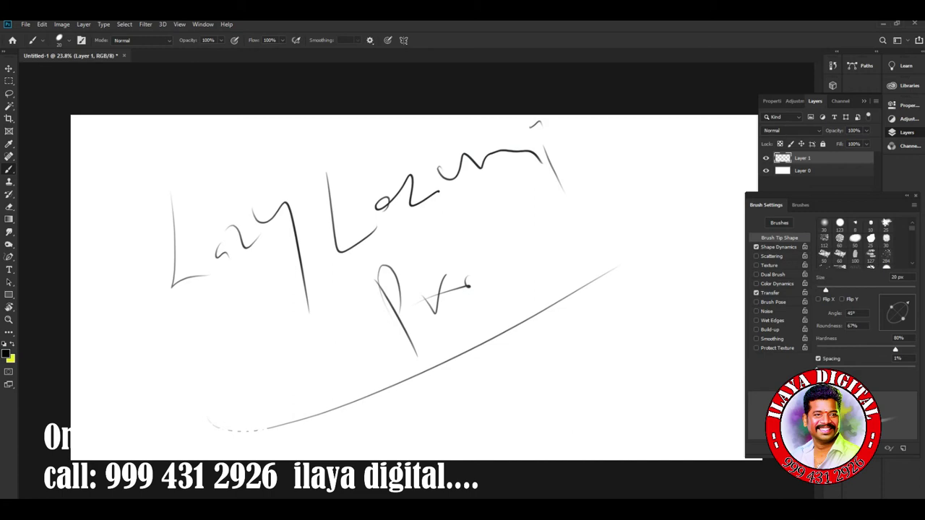
# Delete the scribbled layer and add a fresh empty layer
pyautogui.press('a')
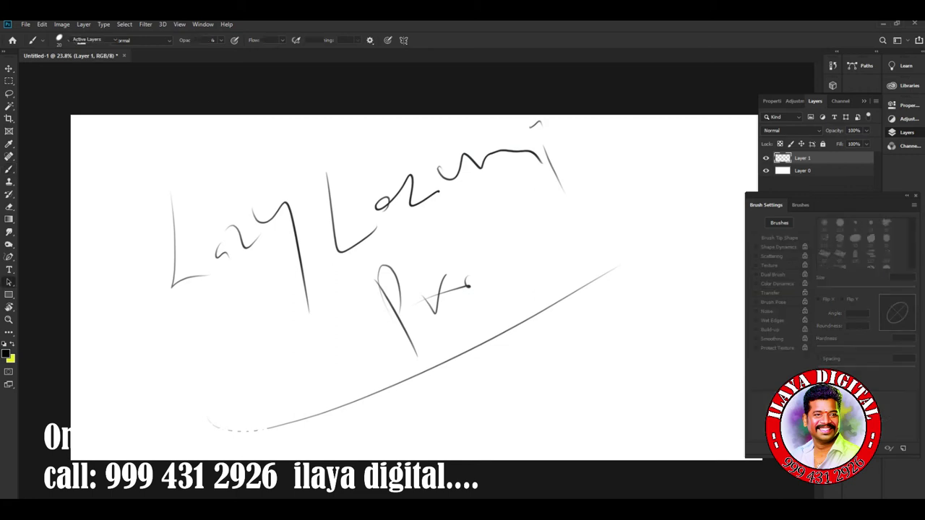
pyautogui.press('Delete')
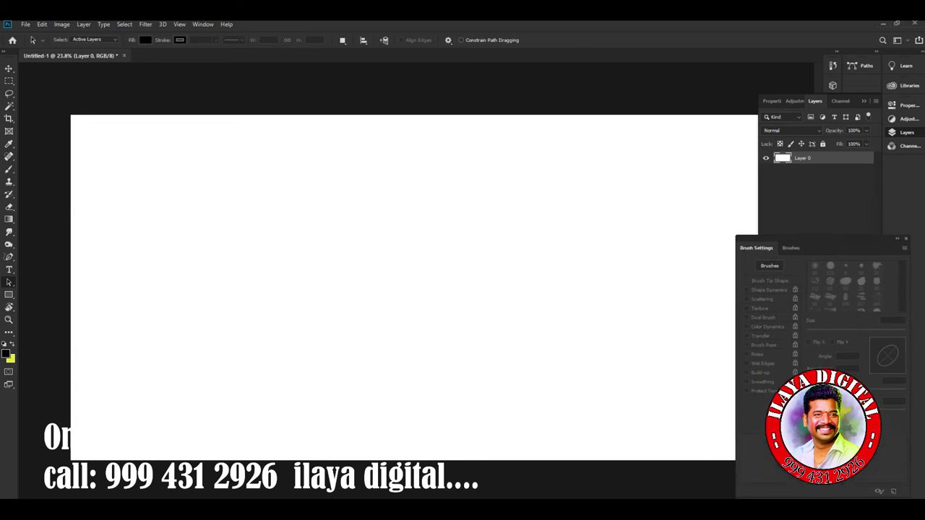
pyautogui.moveTo(766, 205); pyautogui.dragTo(542, 237)
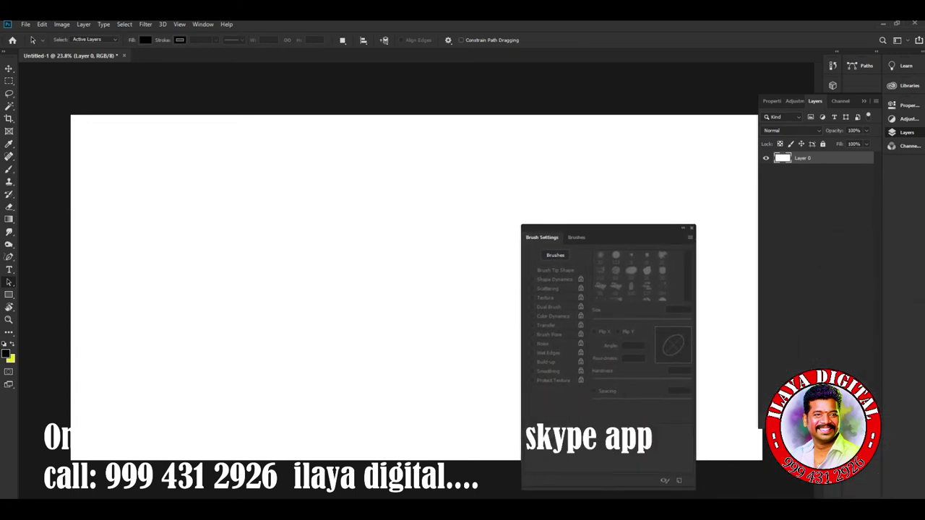
pyautogui.hotkey('ctrl', 'shift', 'alt', 'n')
pyautogui.moveTo(542, 237); pyautogui.dragTo(746, 233)
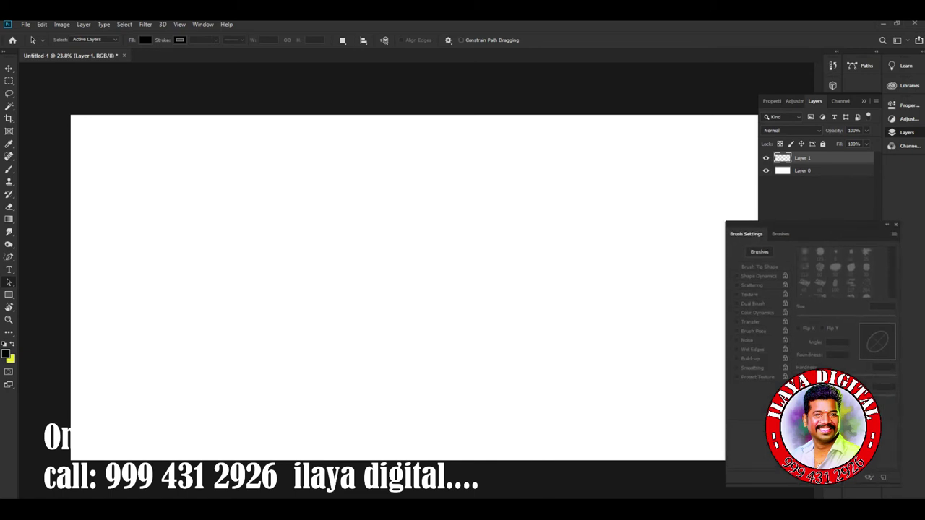
# Switch to the Brush tool at 90 px, testing one stroke and undoing it
pyautogui.press('b')
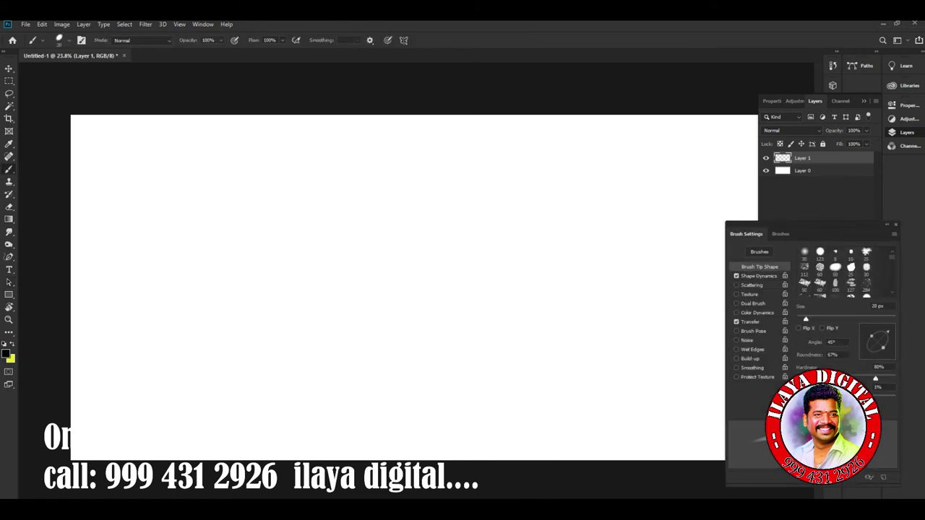
pyautogui.press(']')
pyautogui.press(']')
pyautogui.press(']')
pyautogui.press(']')
pyautogui.press(']')
pyautogui.press(']')
pyautogui.press(']')
pyautogui.moveTo(185, 205)
pyautogui.mouseDown()
pyautogui.moveTo(187, 217)
pyautogui.moveTo(295, 256)
pyautogui.mouseUp()
pyautogui.hotkey('ctrl', 'z')
# Set the foreground colour to red #f32929
pyautogui.press('x')
pyautogui.click(5, 354)
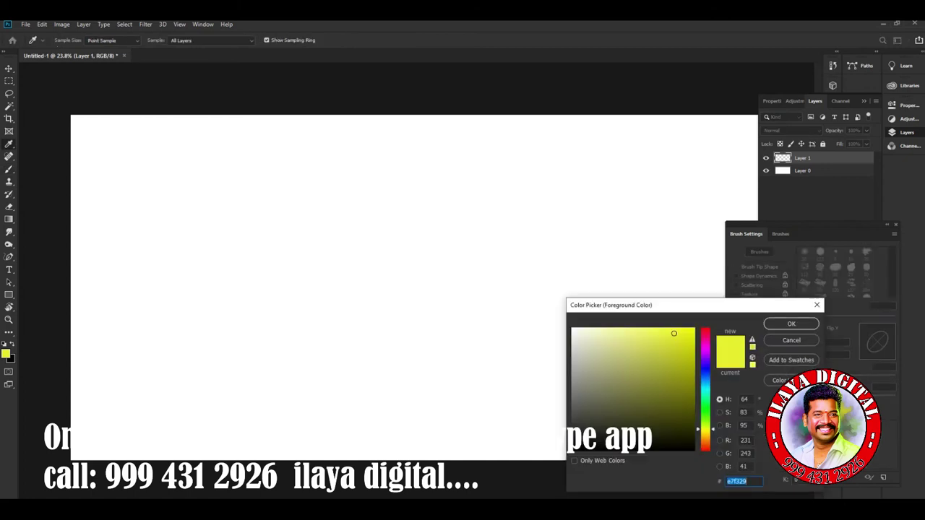
pyautogui.write('f32929')
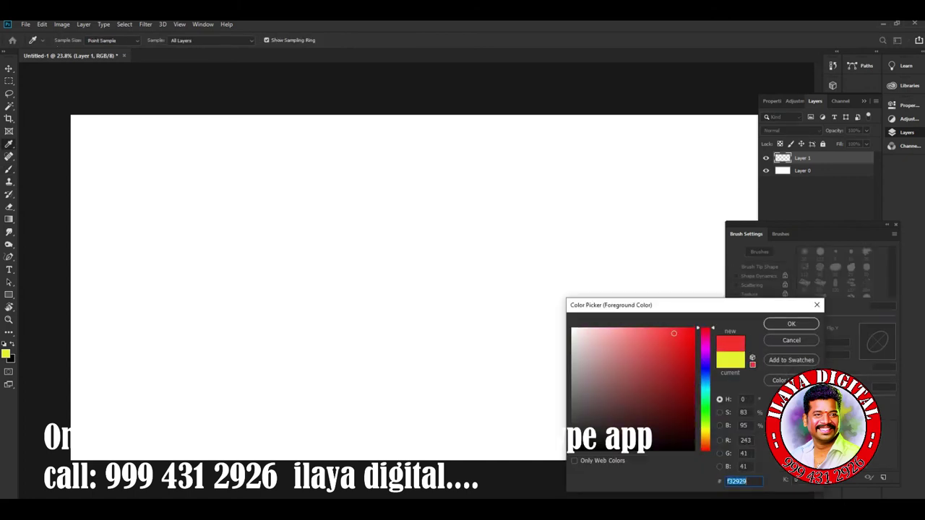
pyautogui.press('Return')
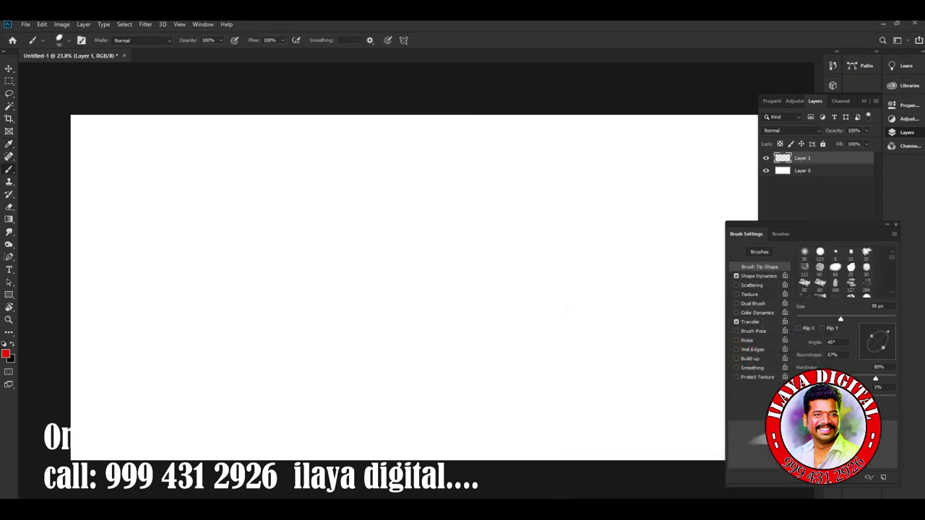
pyautogui.moveTo(162, 249); pyautogui.dragTo(179, 310)
pyautogui.moveTo(233, 204); pyautogui.dragTo(249, 318)
pyautogui.moveTo(253, 273); pyautogui.dragTo(348, 372)
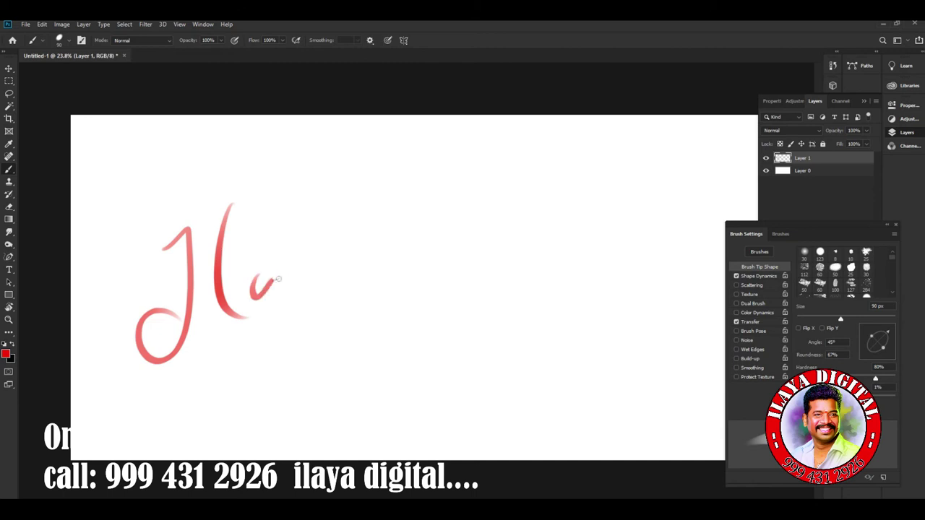
pyautogui.moveTo(355, 251); pyautogui.dragTo(378, 252)
pyautogui.moveTo(396, 282)
pyautogui.mouseDown()
pyautogui.moveTo(402, 350)
pyautogui.moveTo(376, 388)
pyautogui.mouseUp()
pyautogui.moveTo(463, 269)
pyautogui.mouseDown()
pyautogui.moveTo(449, 323)
pyautogui.moveTo(490, 305)
pyautogui.mouseUp()
pyautogui.moveTo(519, 249)
pyautogui.mouseDown()
pyautogui.moveTo(522, 353)
pyautogui.moveTo(542, 155)
pyautogui.mouseUp()
pyautogui.moveTo(542, 213)
pyautogui.mouseDown()
pyautogui.moveTo(578, 206)
pyautogui.moveTo(595, 138)
pyautogui.moveTo(682, 186)
pyautogui.moveTo(497, 223)
pyautogui.moveTo(423, 261)
pyautogui.mouseUp()
pyautogui.moveTo(203, 370); pyautogui.dragTo(342, 291)
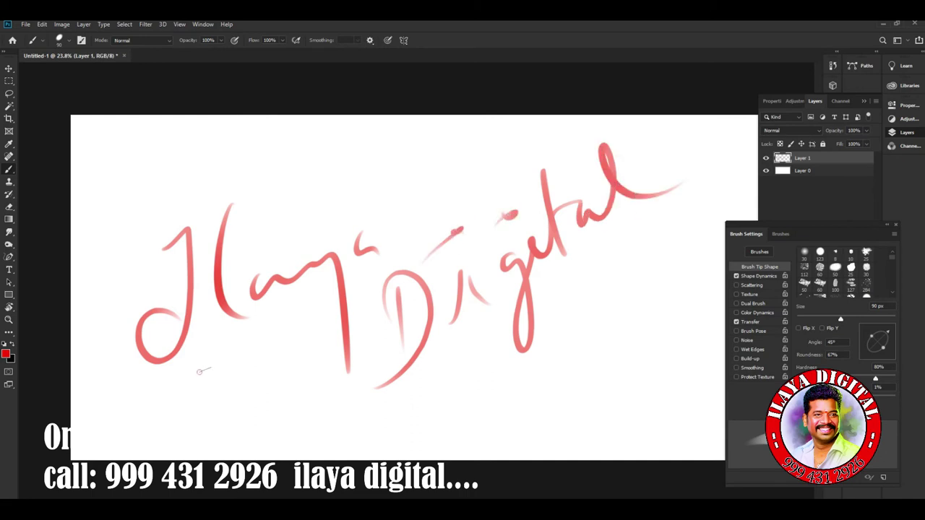
pyautogui.moveTo(373, 394); pyautogui.dragTo(661, 264)
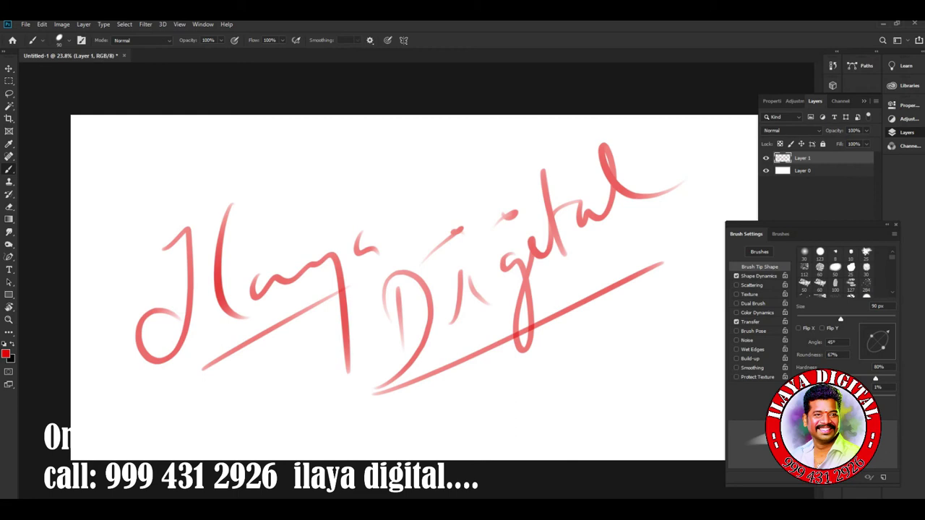
pyautogui.hotkey('ctrl', 'a')
pyautogui.press('Delete')
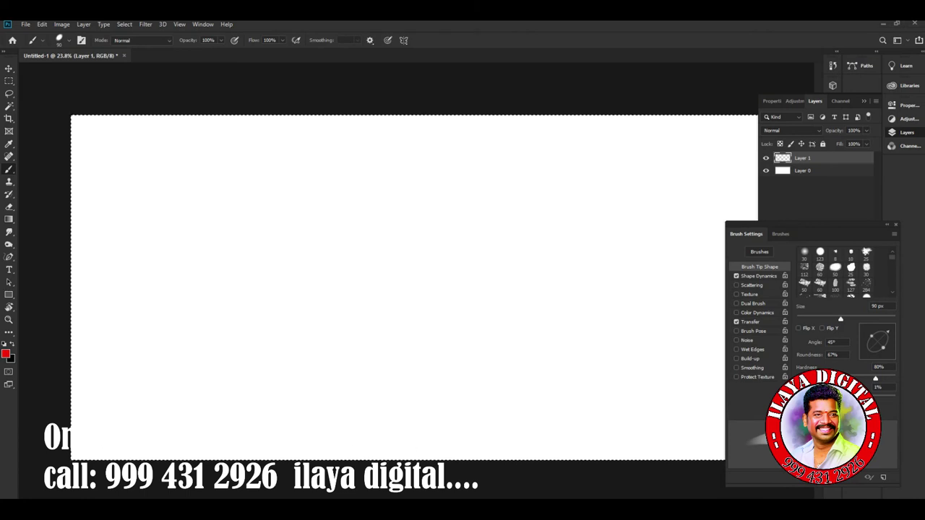
# Select the canvas and handwrite a first smoothed red word
pyautogui.hotkey('ctrl', 'd')
pyautogui.hotkey('ctrl', 'a')
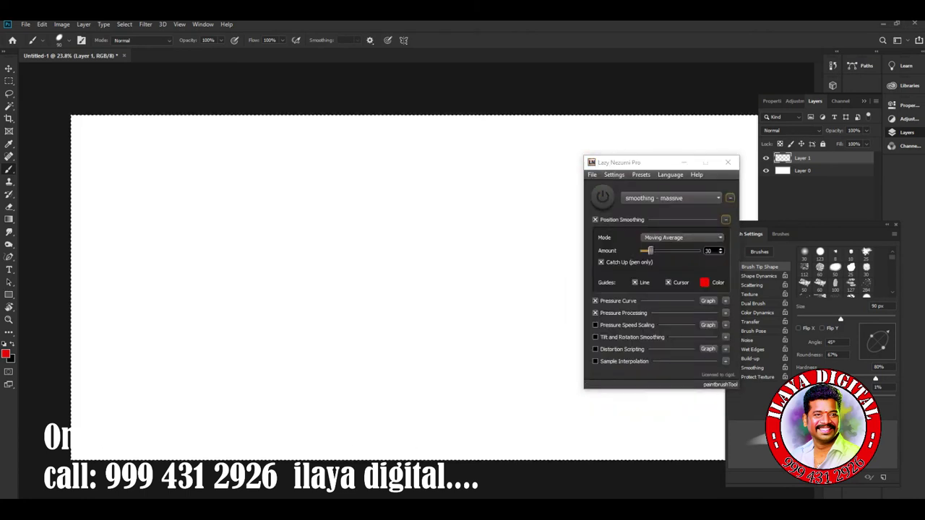
pyautogui.moveTo(98, 234)
pyautogui.mouseDown()
pyautogui.moveTo(108, 338)
pyautogui.moveTo(116, 267)
pyautogui.mouseUp()
pyautogui.moveTo(164, 156); pyautogui.dragTo(181, 271)
pyautogui.moveTo(210, 211)
pyautogui.mouseDown()
pyautogui.moveTo(184, 242)
pyautogui.moveTo(239, 199)
pyautogui.moveTo(269, 292)
pyautogui.mouseUp()
pyautogui.moveTo(274, 190)
pyautogui.mouseDown()
pyautogui.moveTo(290, 156)
pyautogui.moveTo(299, 189)
pyautogui.mouseUp()
pyautogui.moveTo(215, 340); pyautogui.dragTo(226, 383)
# Write the word 'Digital' below in smoothed red strokes and underline it
pyautogui.moveTo(193, 359)
pyautogui.mouseDown()
pyautogui.moveTo(273, 318)
pyautogui.moveTo(208, 419)
pyautogui.mouseUp()
pyautogui.moveTo(268, 311); pyautogui.dragTo(283, 345)
pyautogui.moveTo(317, 289)
pyautogui.mouseDown()
pyautogui.moveTo(336, 379)
pyautogui.moveTo(327, 394)
pyautogui.mouseUp()
pyautogui.moveTo(334, 266); pyautogui.dragTo(345, 306)
pyautogui.moveTo(350, 173)
pyautogui.mouseDown()
pyautogui.moveTo(377, 279)
pyautogui.moveTo(426, 239)
pyautogui.mouseUp()
pyautogui.moveTo(419, 141); pyautogui.dragTo(456, 242)
pyautogui.moveTo(325, 222); pyautogui.dragTo(351, 225)
pyautogui.moveTo(210, 417); pyautogui.dragTo(513, 246)
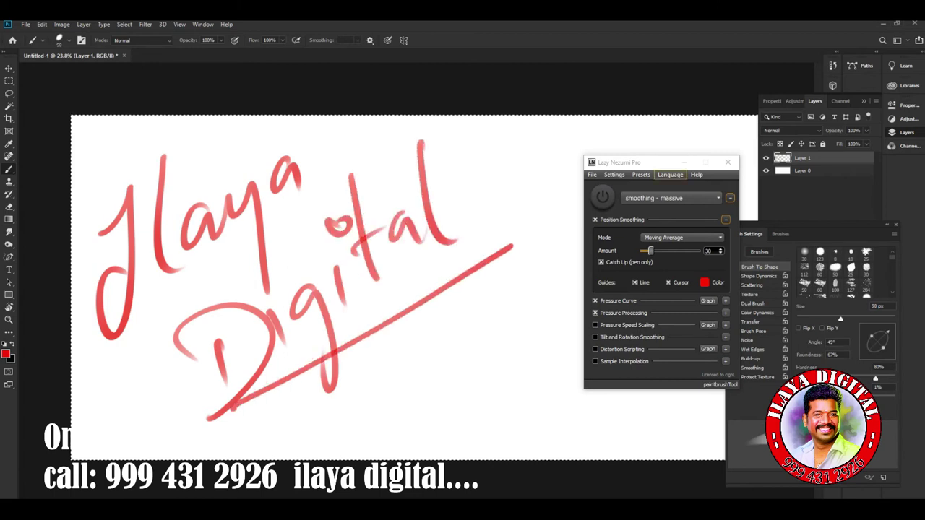
# Move the smoothing window aside and write more red letters right of 'Digital'
pyautogui.moveTo(636, 162); pyautogui.dragTo(783, 168)
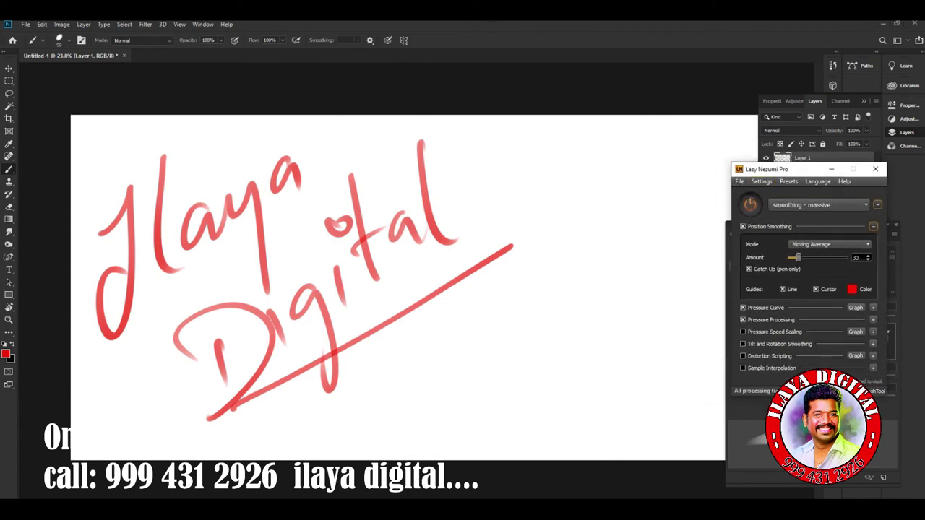
pyautogui.moveTo(434, 331); pyautogui.dragTo(475, 381)
pyautogui.moveTo(477, 273)
pyautogui.mouseDown()
pyautogui.moveTo(506, 340)
pyautogui.moveTo(542, 282)
pyautogui.moveTo(571, 361)
pyautogui.mouseUp()
pyautogui.moveTo(560, 263)
pyautogui.mouseDown()
pyautogui.moveTo(566, 281)
pyautogui.moveTo(596, 289)
pyautogui.mouseUp()
pyautogui.moveTo(549, 386); pyautogui.dragTo(571, 425)
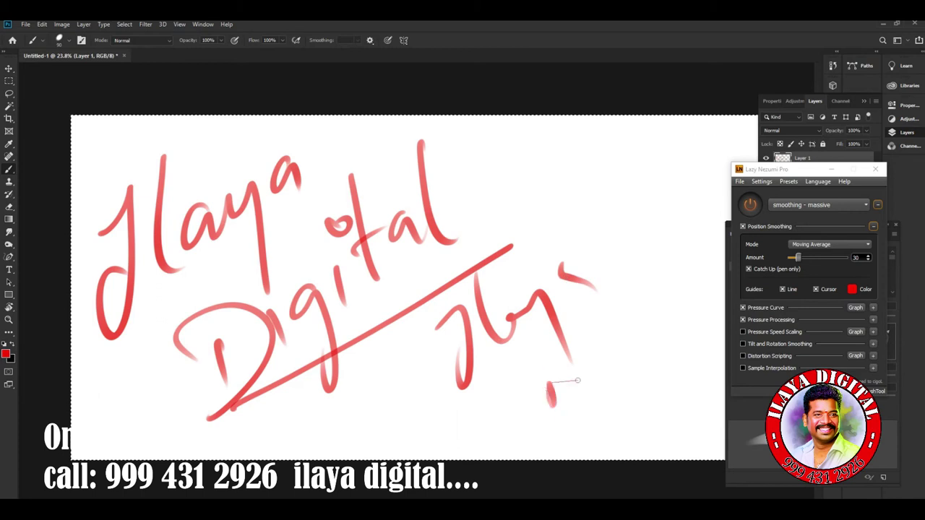
pyautogui.moveTo(583, 351)
pyautogui.mouseDown()
pyautogui.moveTo(596, 397)
pyautogui.moveTo(639, 390)
pyautogui.mouseUp()
pyautogui.moveTo(633, 320); pyautogui.dragTo(641, 344)
# Add a few red diagonal strokes, then delete everything and deselect
pyautogui.moveTo(629, 264)
pyautogui.mouseDown()
pyautogui.moveTo(668, 317)
pyautogui.moveTo(700, 239)
pyautogui.mouseUp()
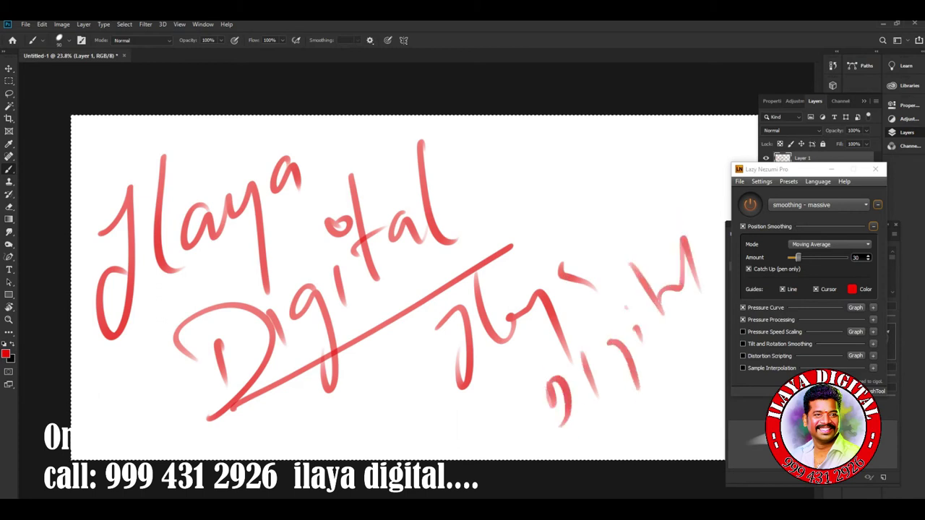
pyautogui.moveTo(600, 286); pyautogui.dragTo(456, 408)
pyautogui.moveTo(674, 347); pyautogui.dragTo(629, 387)
pyautogui.moveTo(551, 456); pyautogui.dragTo(553, 449)
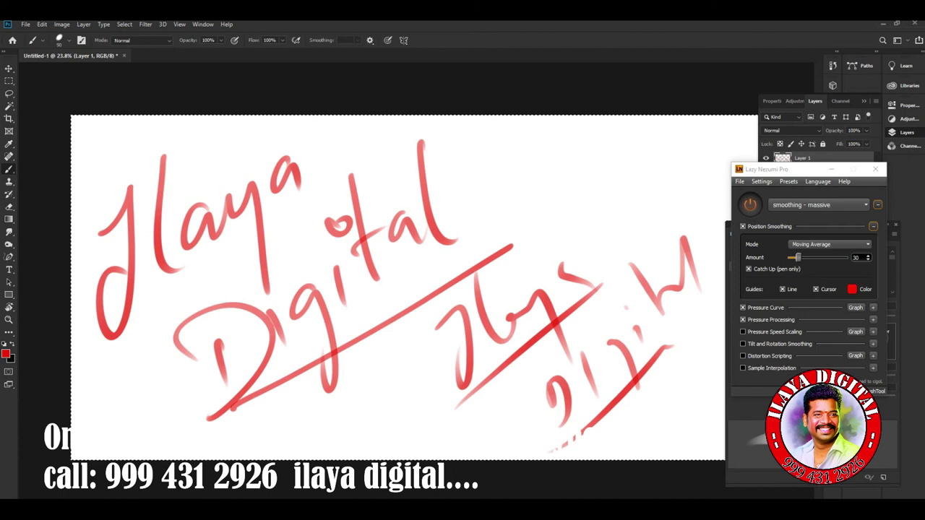
pyautogui.press('Delete')
pyautogui.hotkey('ctrl', 'd')
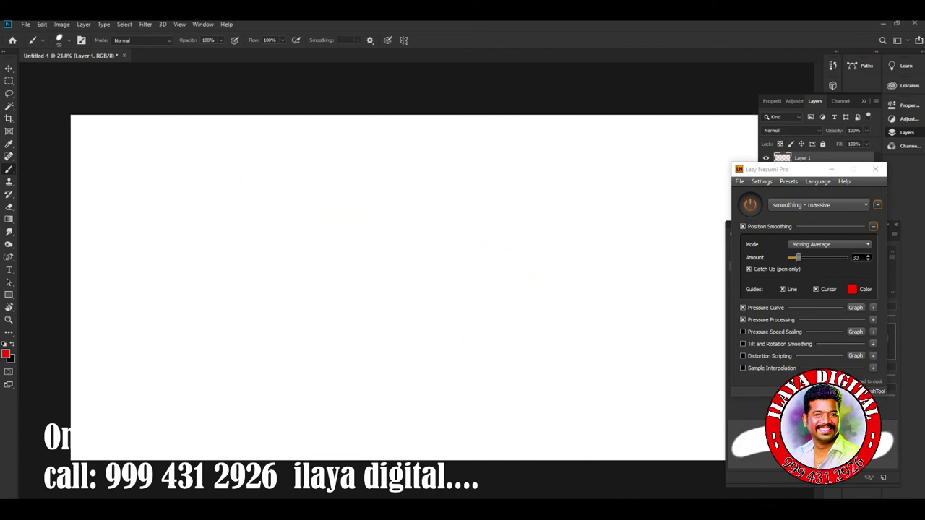
# Compare a red curve painted without smoothing against one painted with smoothing
pyautogui.hotkey('ctrl', 'alt', 'z')
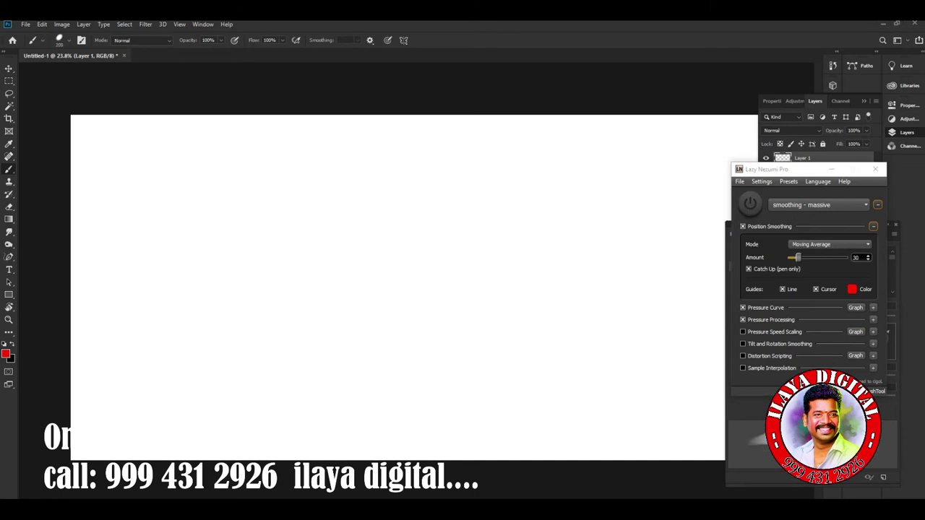
pyautogui.moveTo(130, 206); pyautogui.dragTo(516, 312)
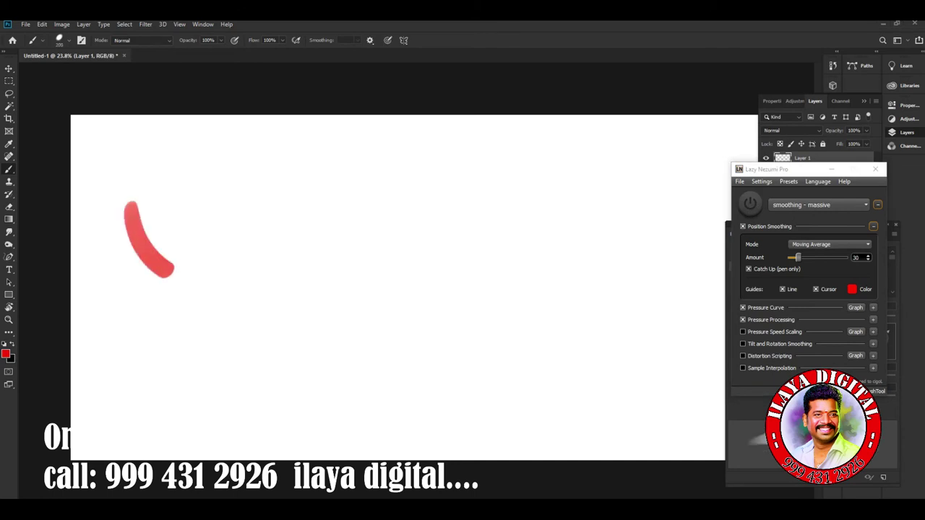
pyautogui.hotkey('ctrl', 'alt', 'z')
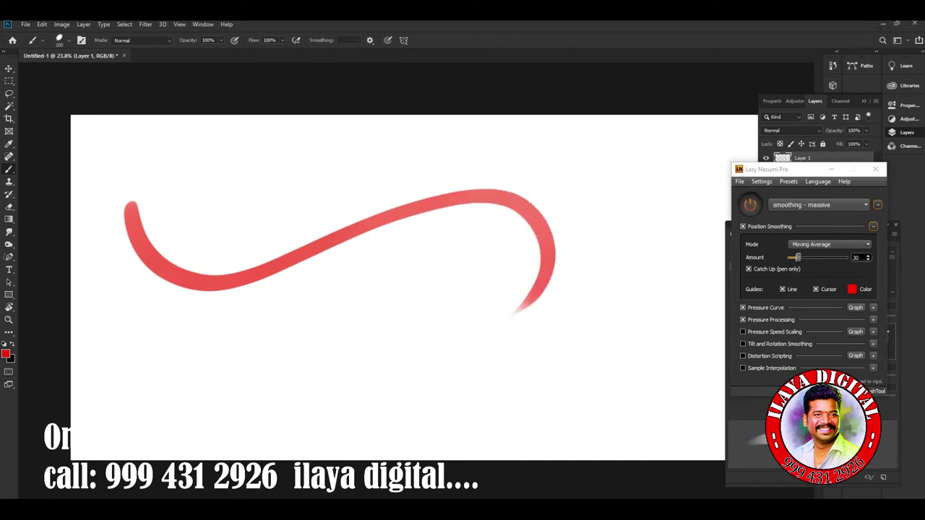
pyautogui.moveTo(110, 290); pyautogui.dragTo(365, 417)
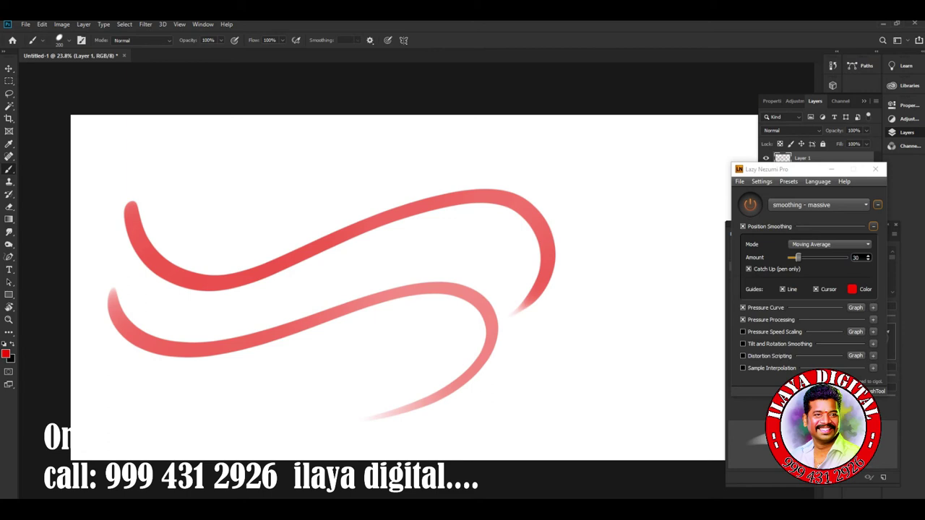
# Clear both red curves and fit the canvas to the window
pyautogui.scroll(5, 361, 289)
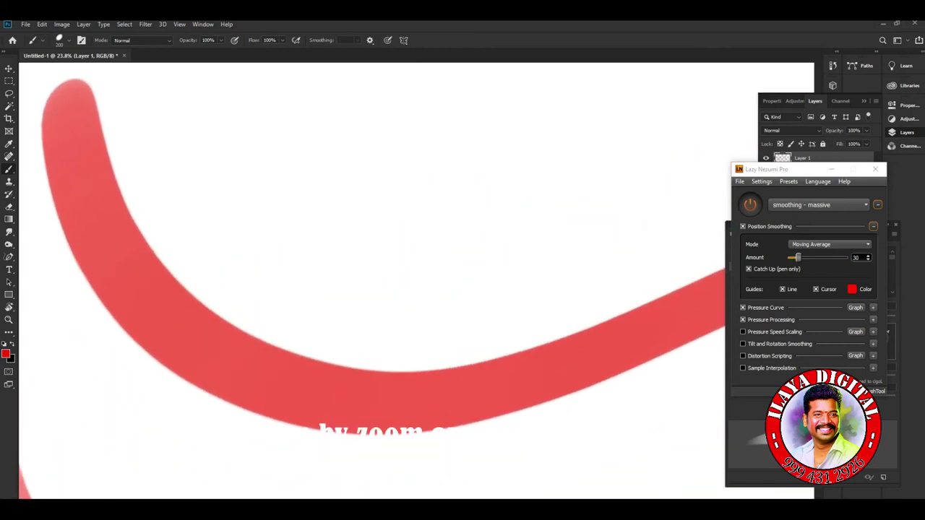
pyautogui.scroll(1, 361, 289)
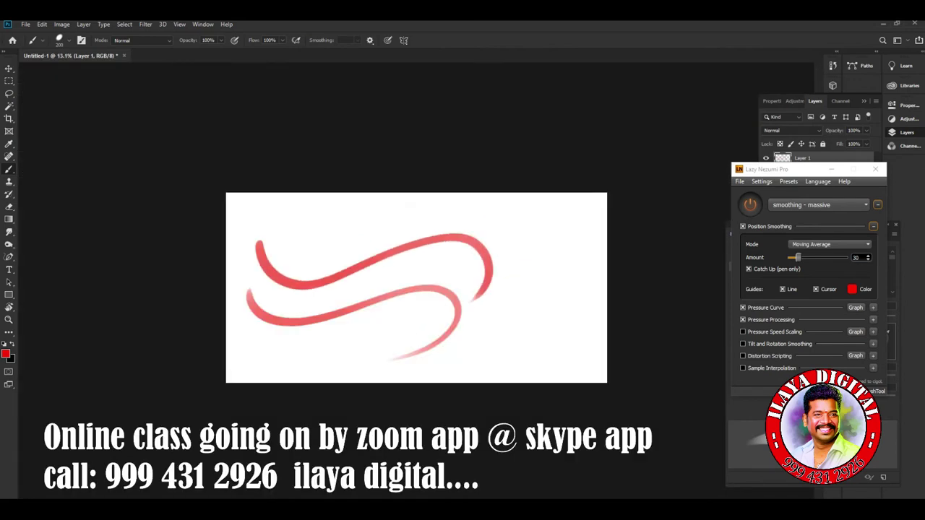
pyautogui.hotkey('ctrl', 'a')
pyautogui.press('Delete')
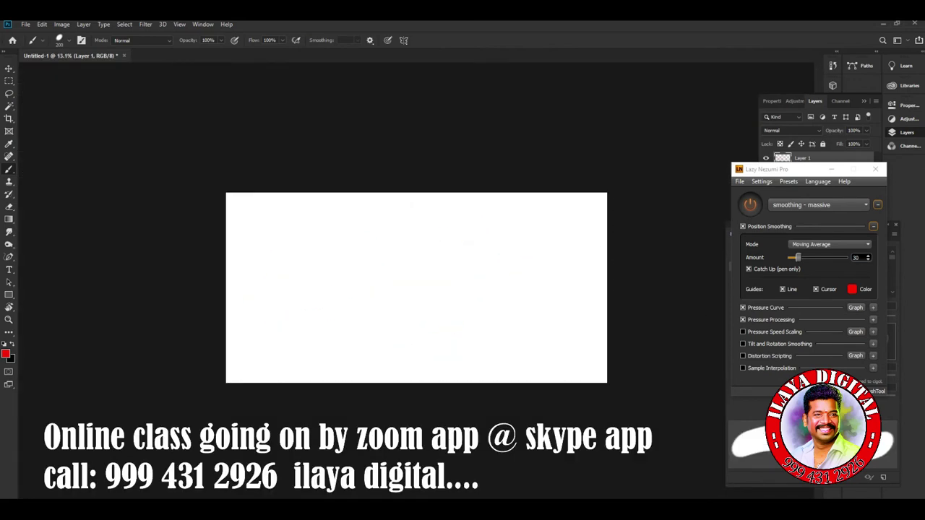
pyautogui.hotkey('ctrl', '0')
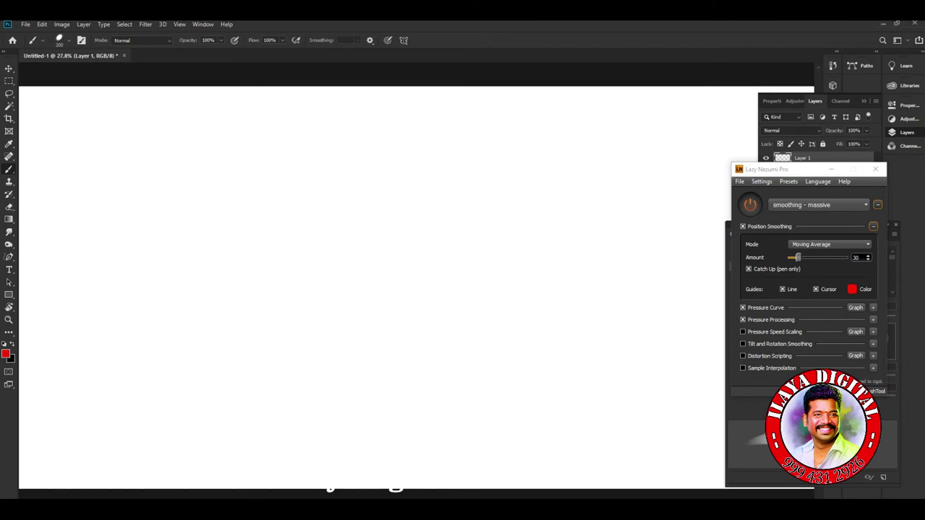
# Test and undo a faded curved stroke, toggle smoothing, and move Lazy Nezumi aside
pyautogui.moveTo(164, 220); pyautogui.dragTo(312, 322)
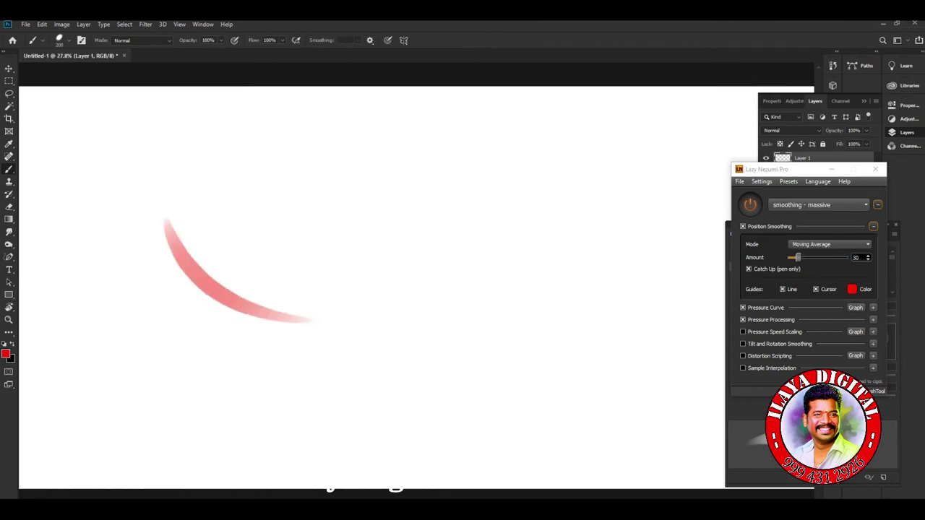
pyautogui.hotkey('ctrl', 'z')
pyautogui.click(750, 204)
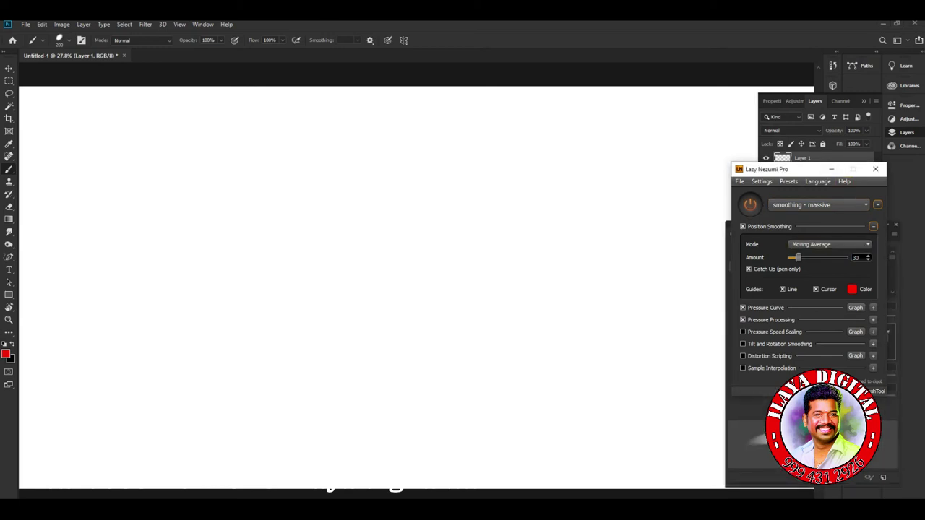
pyautogui.moveTo(831, 169)
pyautogui.mouseDown()
pyautogui.moveTo(719, 192)
pyautogui.moveTo(692, 54)
pyautogui.mouseUp()
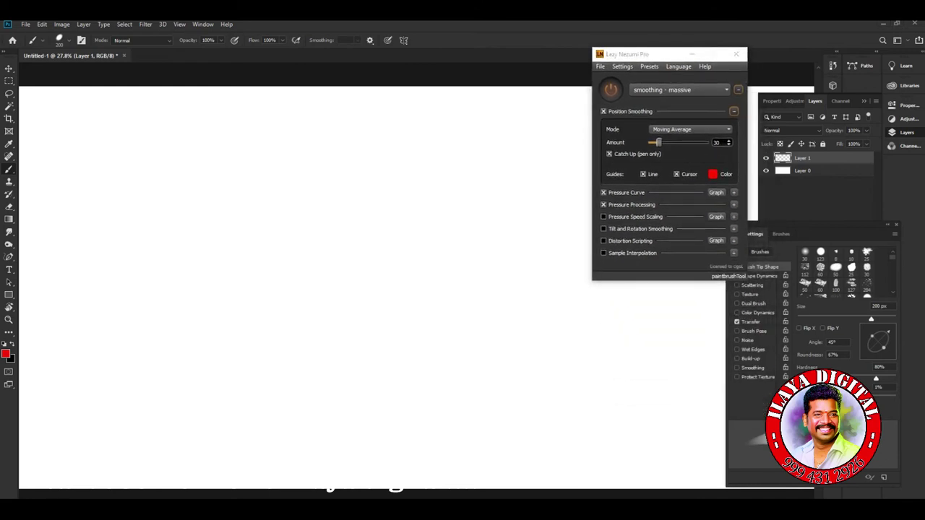
# Check Transfer and Shape Dynamics, set brush hardness to 100%, and reduce the size
pyautogui.moveTo(831, 225); pyautogui.dragTo(858, 204)
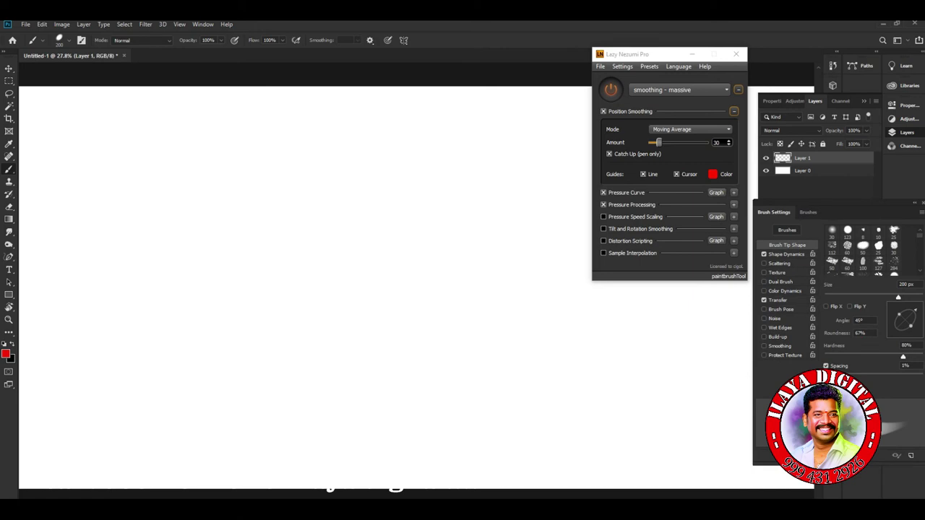
pyautogui.click(777, 300)
pyautogui.click(786, 255)
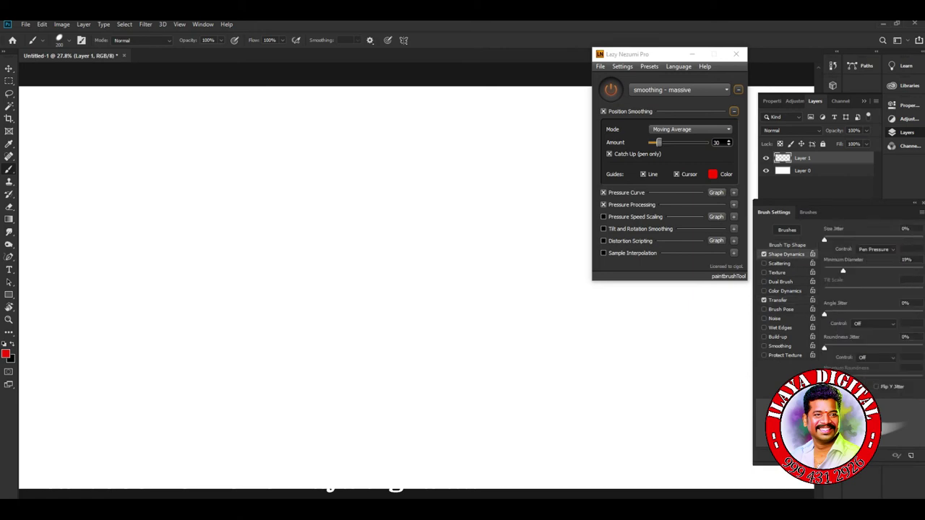
pyautogui.click(787, 245)
pyautogui.moveTo(903, 357); pyautogui.dragTo(923, 357)
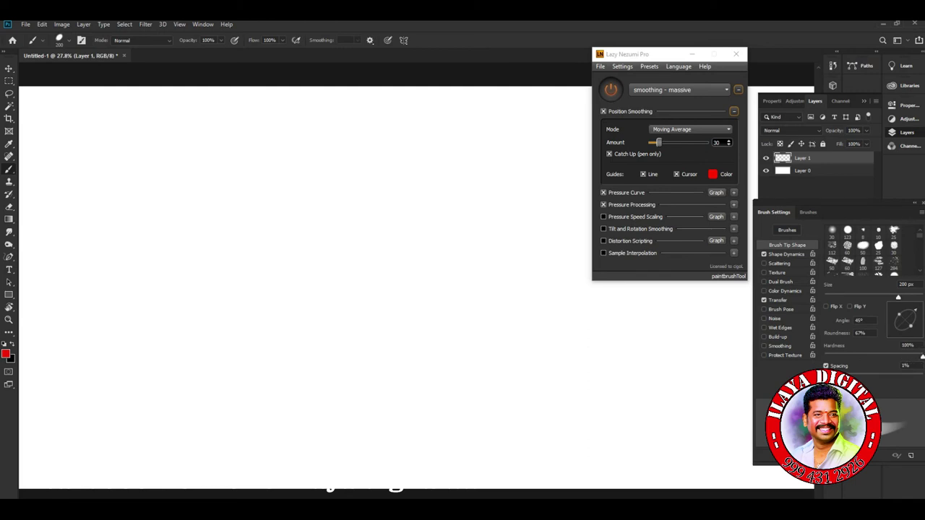
pyautogui.moveTo(898, 297); pyautogui.dragTo(849, 297)
# Set foreground to #f60202, resize the brush to 150 px, and paint a sweeping curve
pyautogui.click(6, 353)
pyautogui.write('f60202')
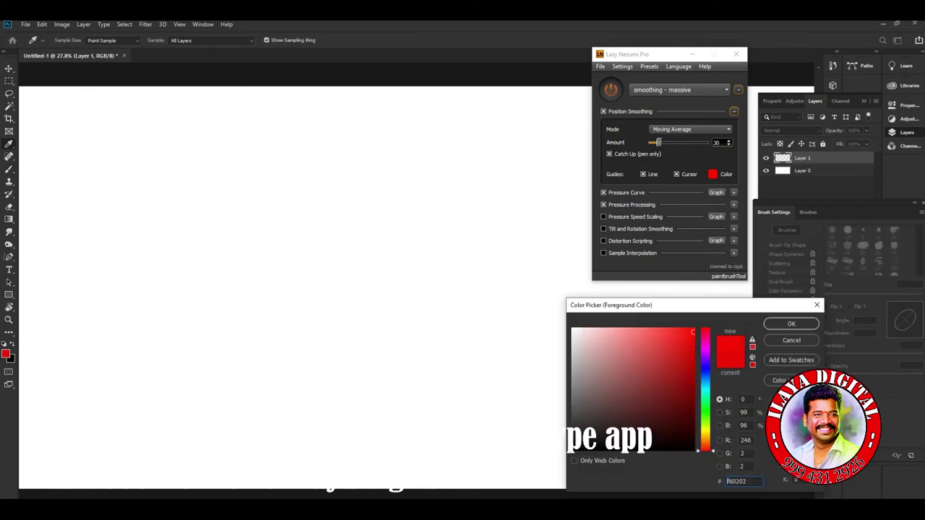
pyautogui.click(791, 324)
pyautogui.press(']')
pyautogui.press(']')
pyautogui.press(']')
pyautogui.press(']')
pyautogui.press(']')
pyautogui.press(']')
pyautogui.press(']')
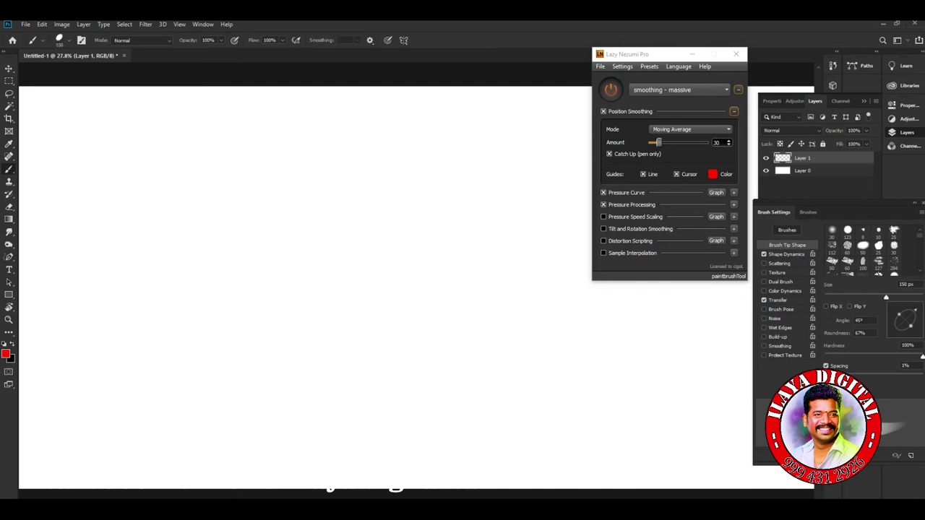
pyautogui.moveTo(80, 293)
pyautogui.mouseDown()
pyautogui.moveTo(190, 267)
pyautogui.moveTo(354, 351)
pyautogui.mouseUp()
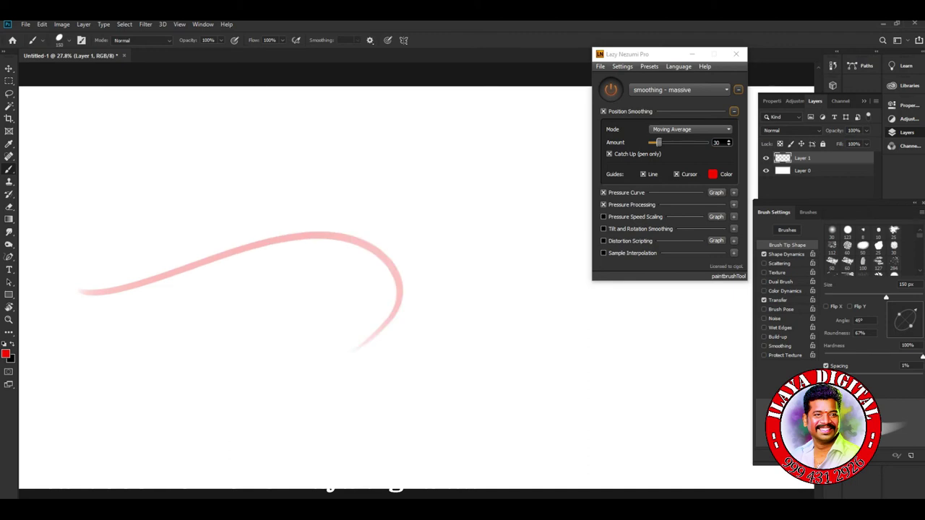
# Paint a cluster of tapered red lash strokes below the long curve
pyautogui.moveTo(201, 318); pyautogui.dragTo(280, 404)
pyautogui.moveTo(224, 318); pyautogui.dragTo(289, 394)
pyautogui.moveTo(239, 324); pyautogui.dragTo(312, 411)
pyautogui.moveTo(271, 333)
pyautogui.mouseDown()
pyautogui.moveTo(326, 416)
pyautogui.moveTo(341, 414)
pyautogui.mouseUp()
pyautogui.moveTo(304, 340)
pyautogui.mouseDown()
pyautogui.moveTo(333, 425)
pyautogui.moveTo(348, 423)
pyautogui.mouseUp()
pyautogui.moveTo(329, 347); pyautogui.dragTo(358, 406)
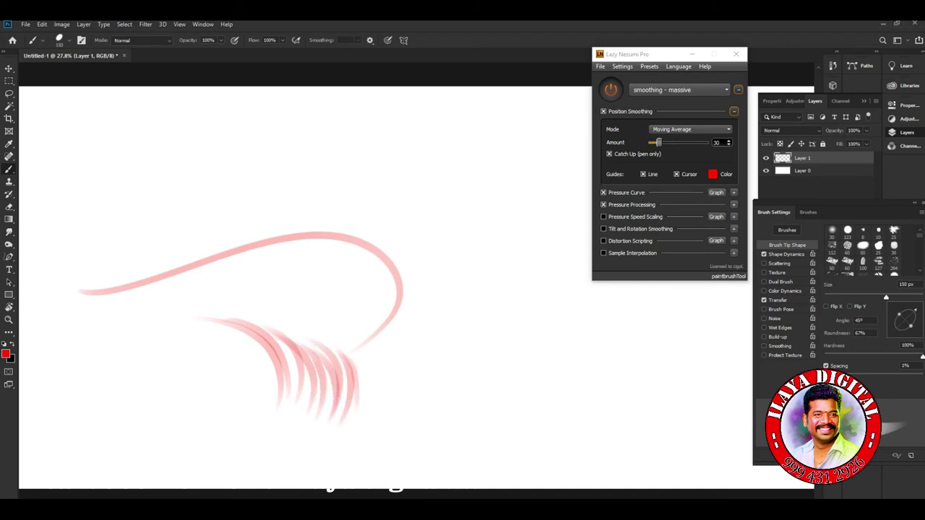
# Paint a fan of lash strokes at the top left, extending rightward
pyautogui.moveTo(99, 153); pyautogui.dragTo(224, 217)
pyautogui.moveTo(102, 157); pyautogui.dragTo(195, 222)
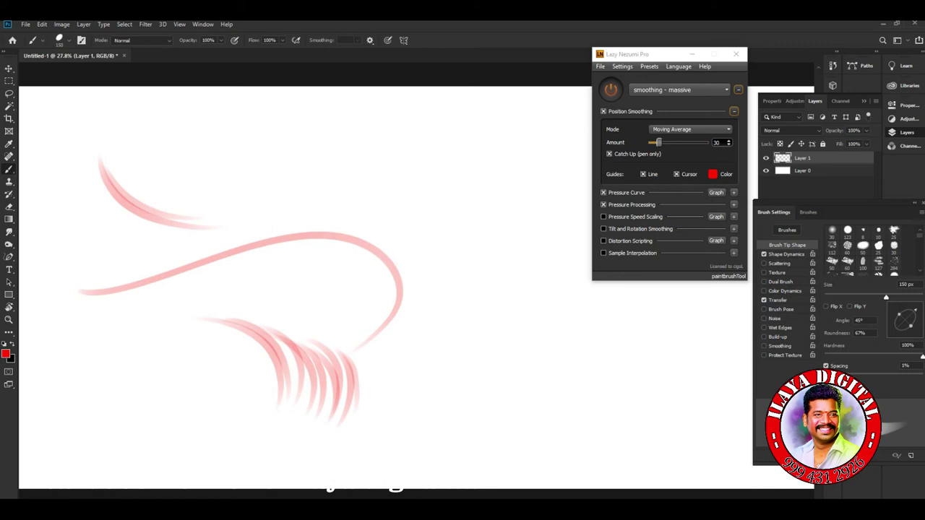
pyautogui.moveTo(120, 172)
pyautogui.mouseDown()
pyautogui.moveTo(195, 216)
pyautogui.moveTo(214, 217)
pyautogui.mouseUp()
pyautogui.moveTo(155, 182)
pyautogui.mouseDown()
pyautogui.moveTo(228, 214)
pyautogui.moveTo(246, 211)
pyautogui.mouseUp()
pyautogui.moveTo(197, 183); pyautogui.dragTo(288, 206)
pyautogui.moveTo(246, 184); pyautogui.dragTo(321, 199)
# Add an upper row of lash strokes above the top-left cluster
pyautogui.moveTo(185, 127); pyautogui.dragTo(323, 153)
pyautogui.moveTo(227, 133)
pyautogui.mouseDown()
pyautogui.moveTo(319, 166)
pyautogui.moveTo(315, 173)
pyautogui.mouseUp()
pyautogui.moveTo(257, 151); pyautogui.dragTo(307, 174)
pyautogui.moveTo(152, 130)
pyautogui.mouseDown()
pyautogui.moveTo(294, 133)
pyautogui.moveTo(206, 107)
pyautogui.moveTo(282, 123)
pyautogui.mouseUp()
pyautogui.moveTo(169, 110); pyautogui.dragTo(280, 115)
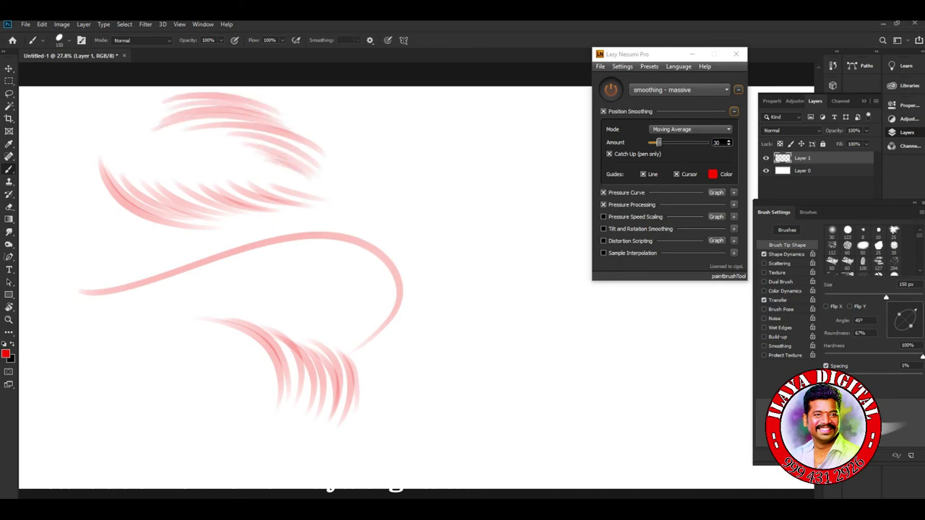
# With Lazy Nezumi smoothing off, paint unsmoothed lashes at right and circle them in red
pyautogui.click(611, 89)
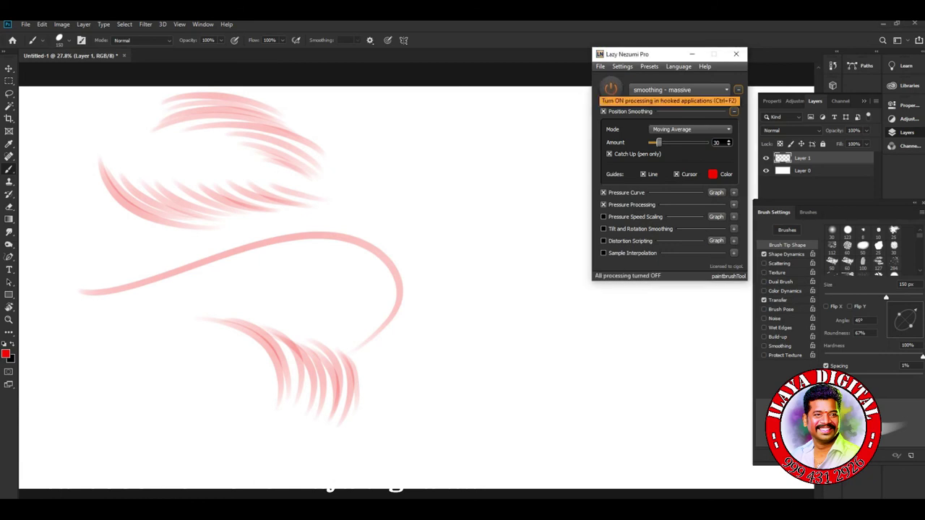
pyautogui.moveTo(384, 153); pyautogui.dragTo(446, 231)
pyautogui.moveTo(441, 164); pyautogui.dragTo(510, 262)
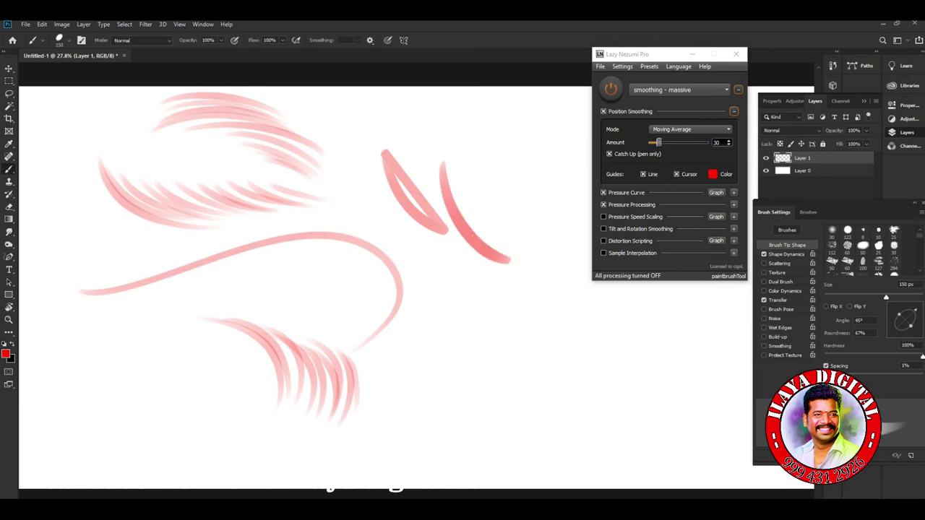
pyautogui.moveTo(457, 166); pyautogui.dragTo(538, 263)
pyautogui.moveTo(482, 186); pyautogui.dragTo(563, 269)
pyautogui.moveTo(518, 192); pyautogui.dragTo(574, 267)
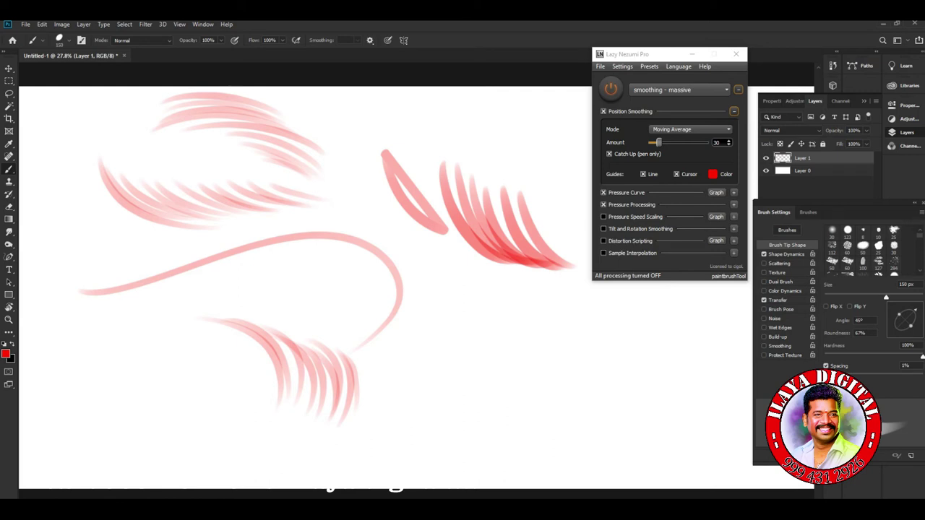
pyautogui.moveTo(466, 148); pyautogui.dragTo(386, 188)
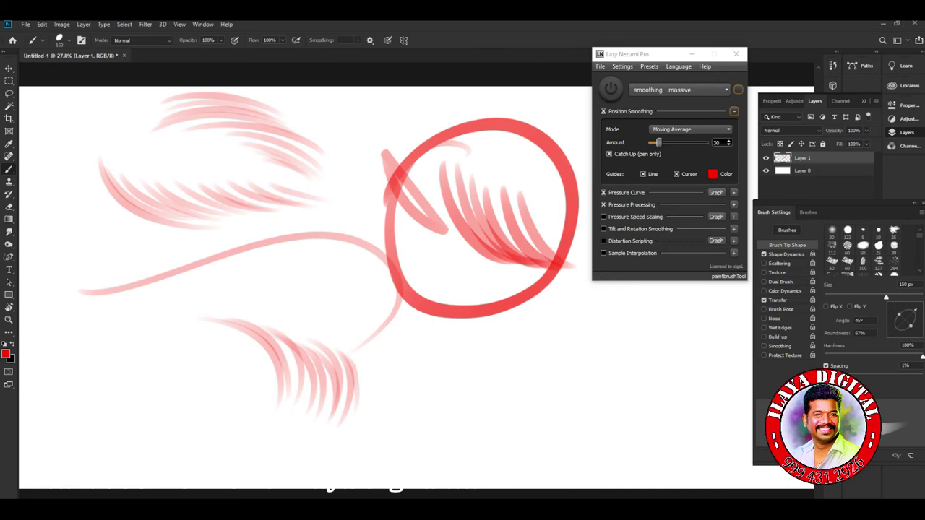
# Hide Lazy Nezumi, dock the Brush Settings panel beside the layers, and select all
pyautogui.moveTo(773, 212); pyautogui.dragTo(369, 156)
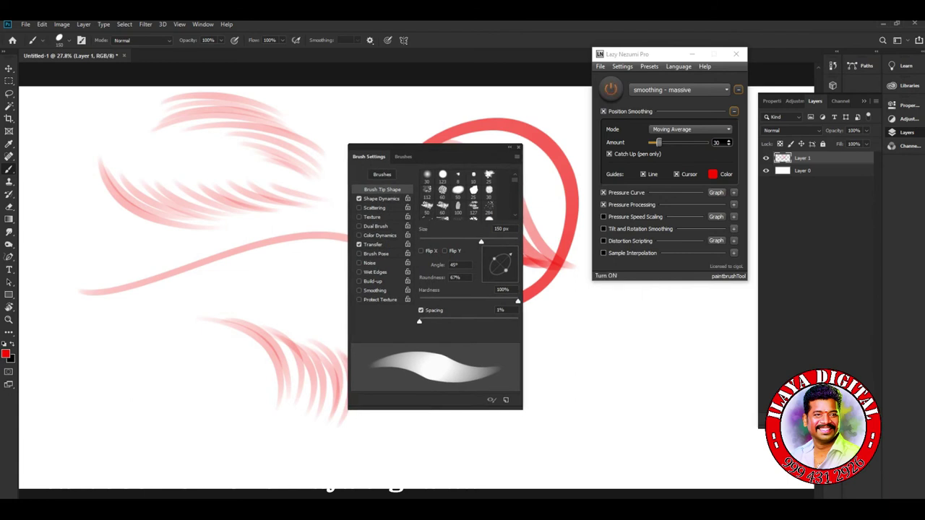
pyautogui.click(692, 54)
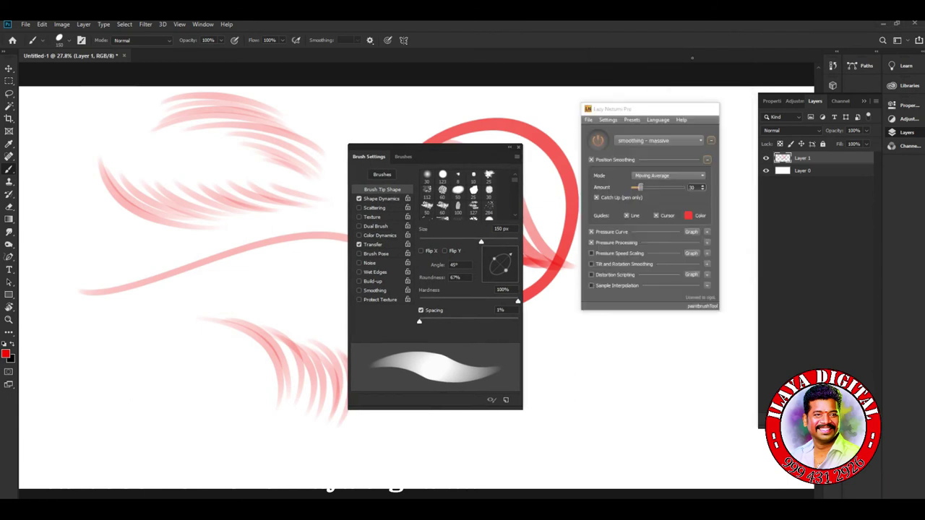
pyautogui.moveTo(434, 148); pyautogui.dragTo(675, 128)
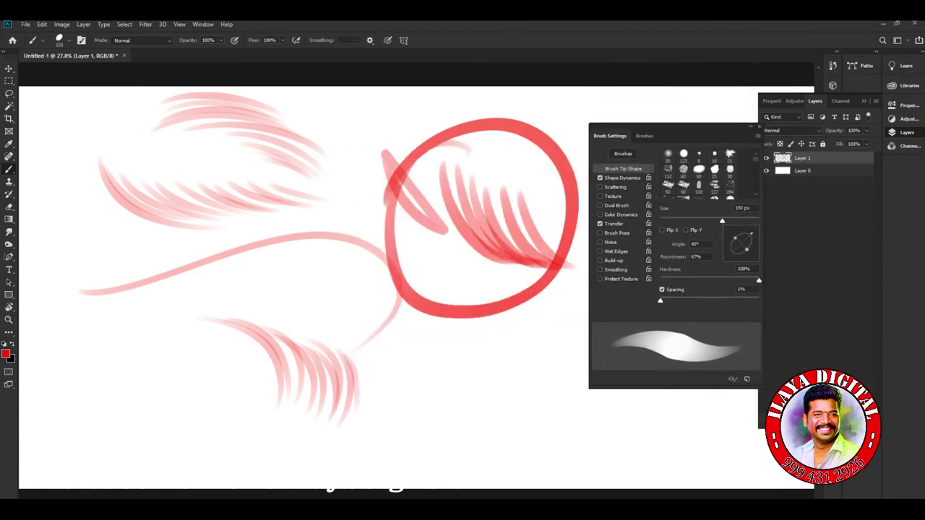
pyautogui.hotkey('ctrl', 'a')
# Delete all strokes and choose the General Brushes Soft Round tip (150 px, 0% hardness)
pyautogui.press('Delete')
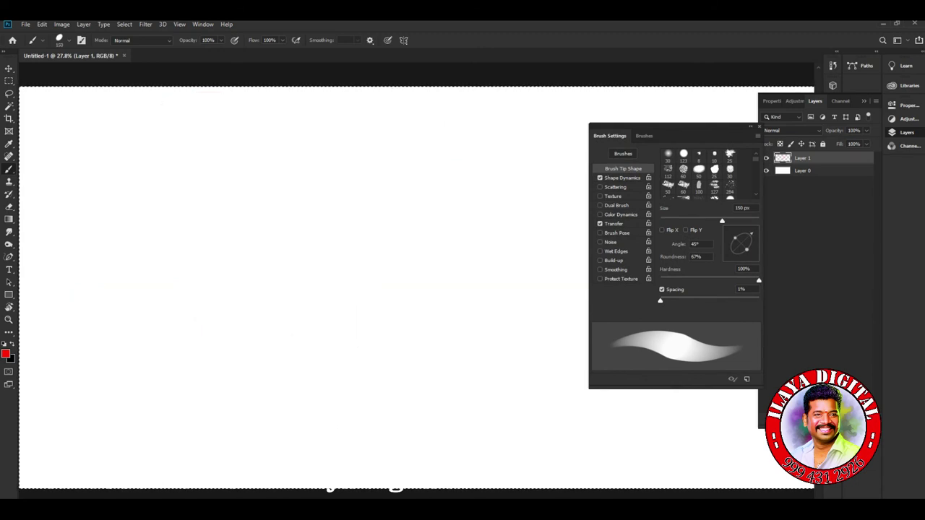
pyautogui.moveTo(694, 128); pyautogui.dragTo(665, 123)
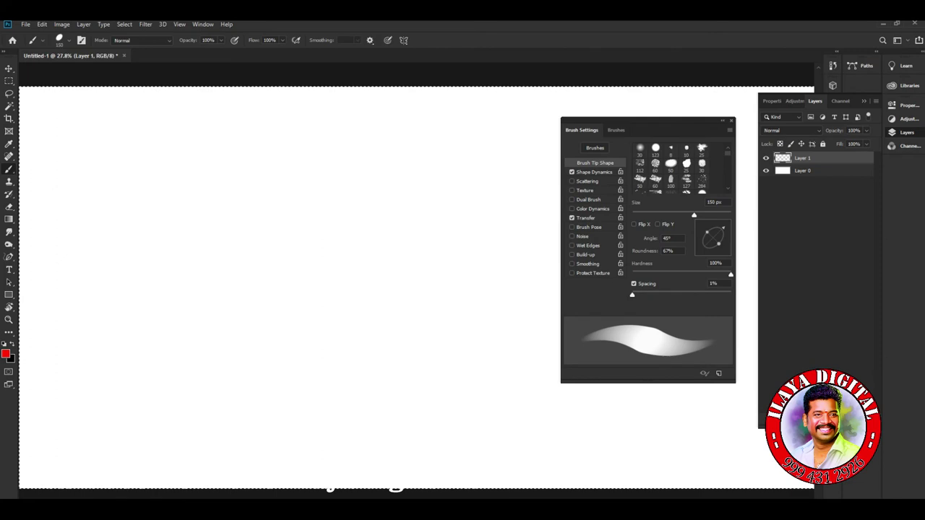
pyautogui.rightClick(181, 201)
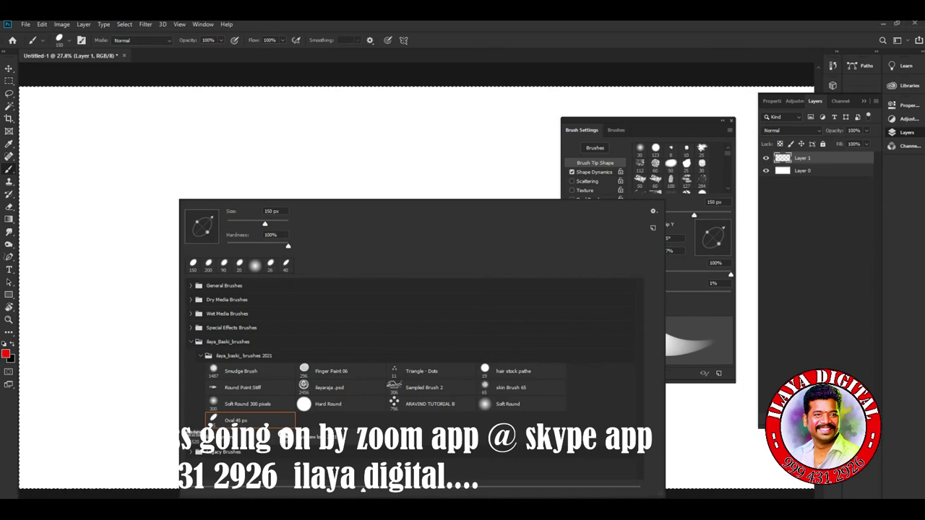
pyautogui.click(191, 285)
pyautogui.click(226, 301)
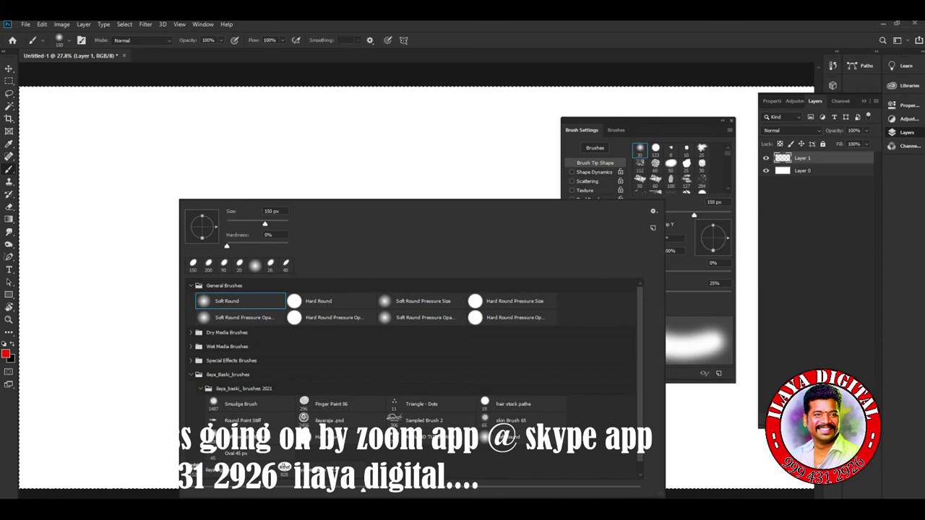
pyautogui.press('Return')
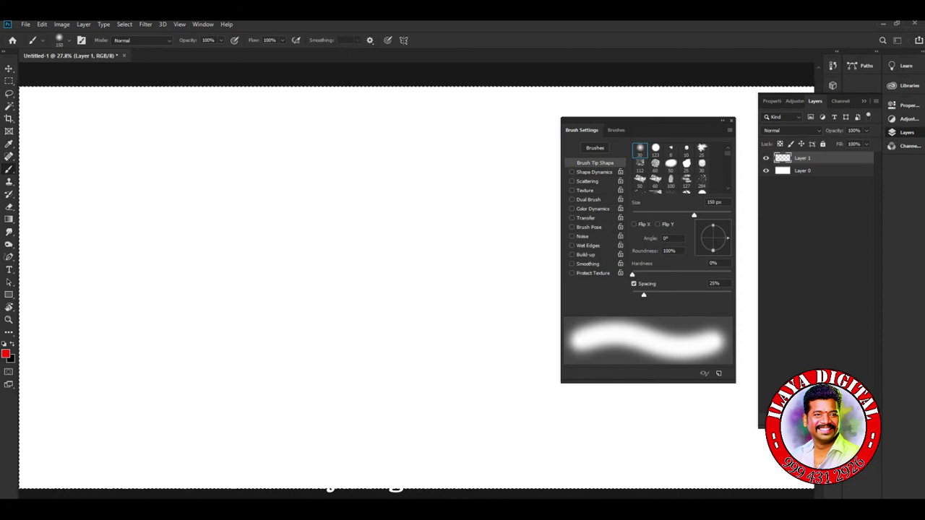
# Paint a soft red curve, then hard-edged red curves with the hard round brush
pyautogui.moveTo(109, 182)
pyautogui.mouseDown()
pyautogui.moveTo(145, 265)
pyautogui.moveTo(367, 325)
pyautogui.mouseUp()
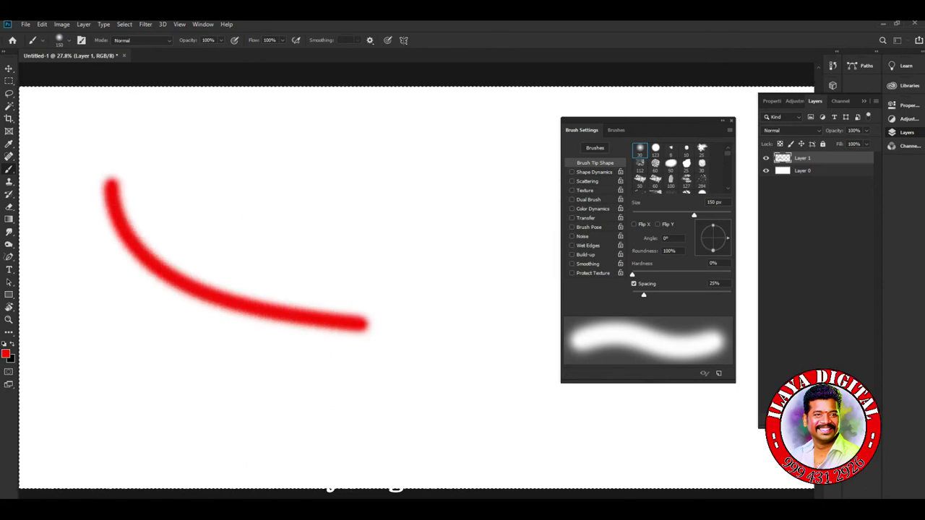
pyautogui.click(655, 148)
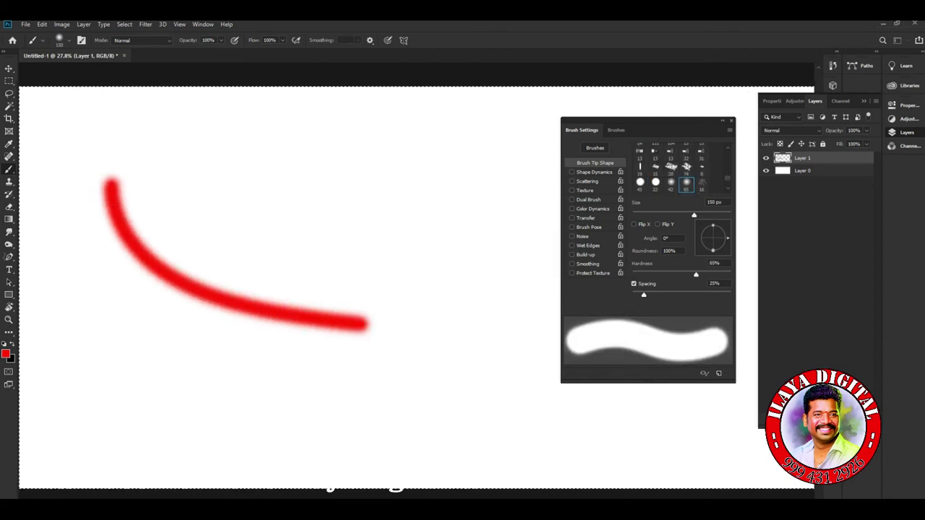
pyautogui.moveTo(148, 140)
pyautogui.mouseDown()
pyautogui.moveTo(192, 224)
pyautogui.moveTo(383, 300)
pyautogui.mouseUp()
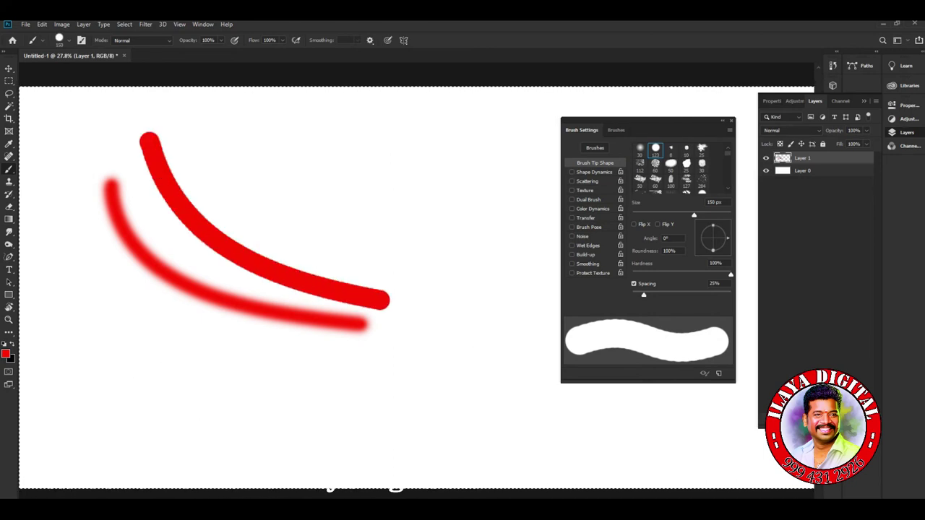
pyautogui.click(633, 284)
pyautogui.click(634, 284)
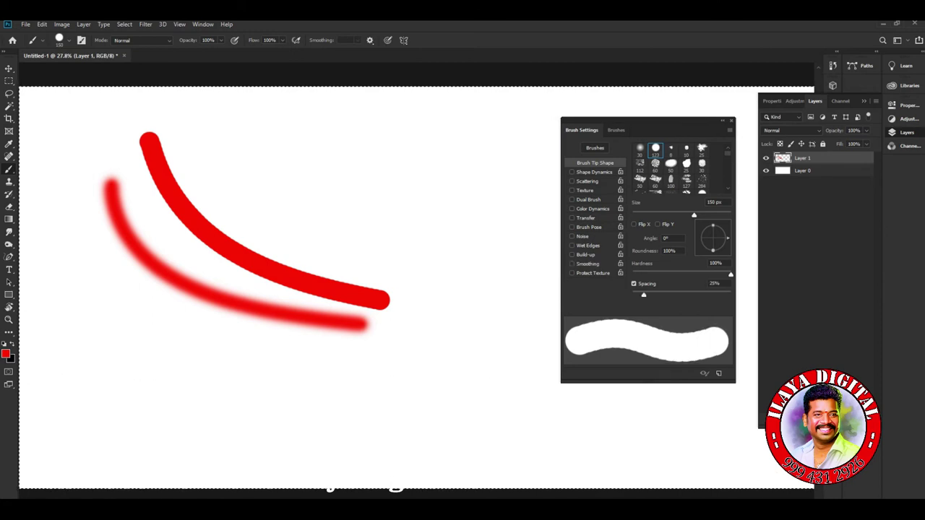
pyautogui.moveTo(86, 269)
pyautogui.mouseDown()
pyautogui.moveTo(113, 300)
pyautogui.moveTo(382, 395)
pyautogui.mouseUp()
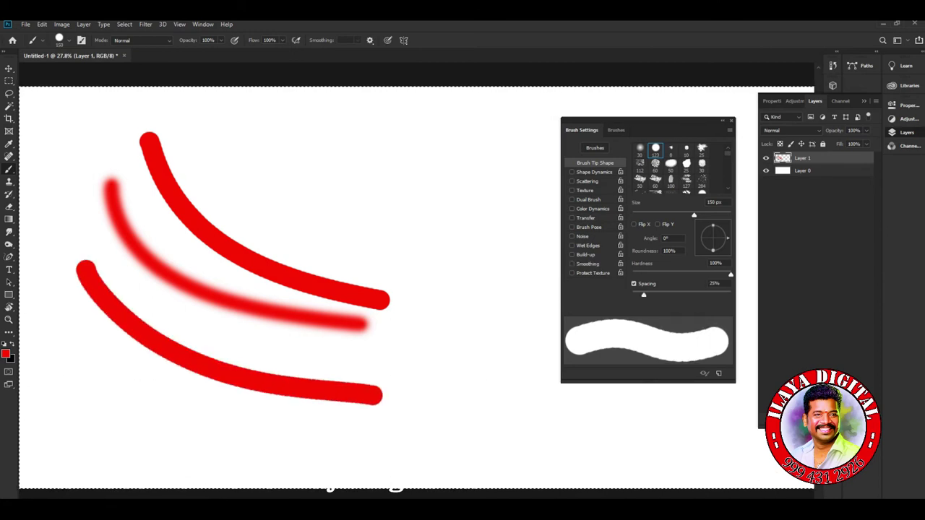
# With Spacing unchecked, paint beaded red strokes at the upper right and bottom left
pyautogui.click(633, 283)
pyautogui.moveTo(220, 139)
pyautogui.mouseDown()
pyautogui.moveTo(330, 210)
pyautogui.moveTo(402, 240)
pyautogui.mouseUp()
pyautogui.moveTo(276, 141); pyautogui.dragTo(416, 217)
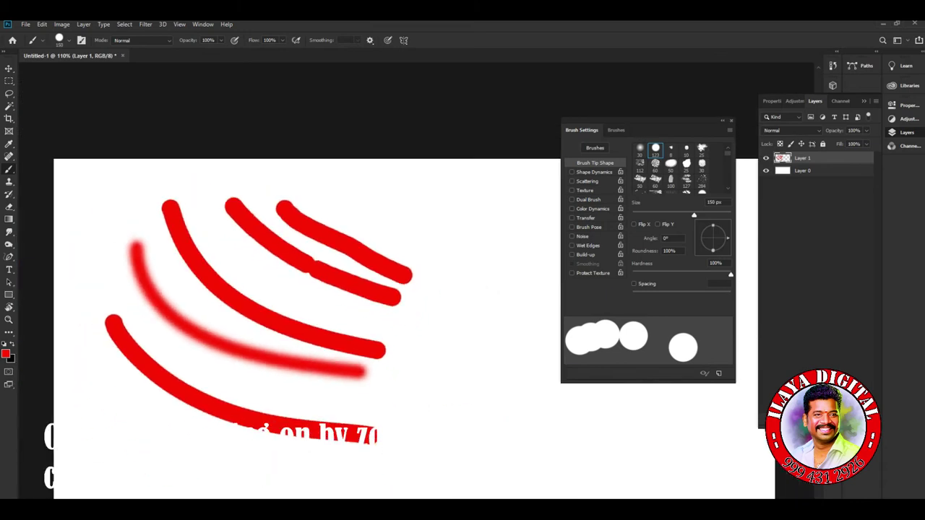
pyautogui.moveTo(158, 354); pyautogui.dragTo(369, 416)
pyautogui.moveTo(109, 372); pyautogui.dragTo(325, 437)
# Re-enable Spacing at 1% and paint smooth red curves toward the lower right
pyautogui.click(634, 284)
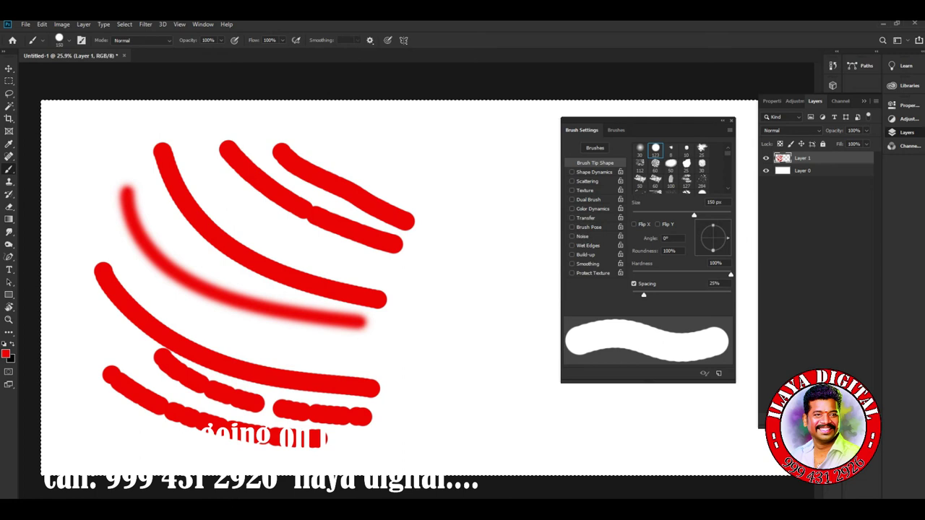
pyautogui.moveTo(644, 294); pyautogui.dragTo(633, 295)
pyautogui.moveTo(167, 296); pyautogui.dragTo(408, 342)
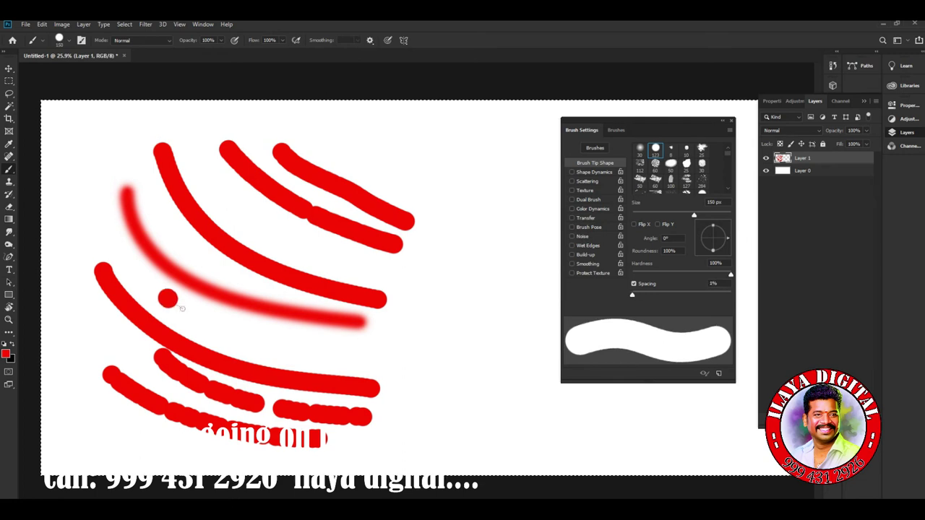
pyautogui.moveTo(438, 181); pyautogui.dragTo(558, 341)
pyautogui.moveTo(410, 336); pyautogui.dragTo(592, 431)
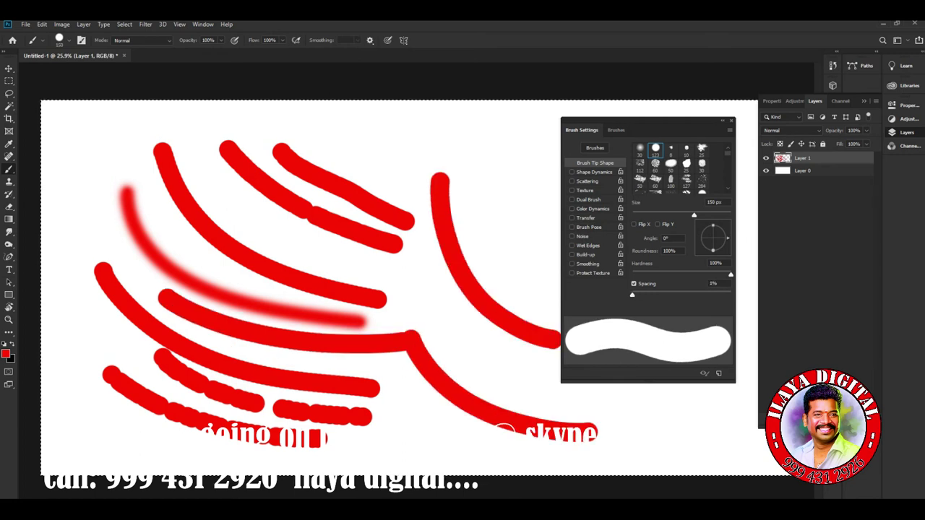
# Paint dotted red strokes at the lower right, restore 1% spacing, and clear the layer
pyautogui.click(634, 283)
pyautogui.moveTo(436, 318); pyautogui.dragTo(556, 386)
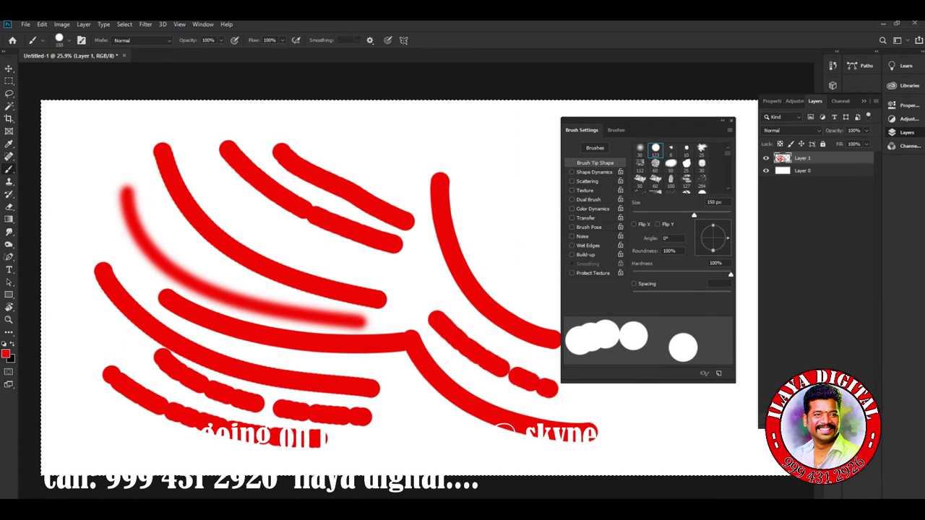
pyautogui.moveTo(432, 337); pyautogui.dragTo(552, 401)
pyautogui.moveTo(438, 367); pyautogui.dragTo(501, 402)
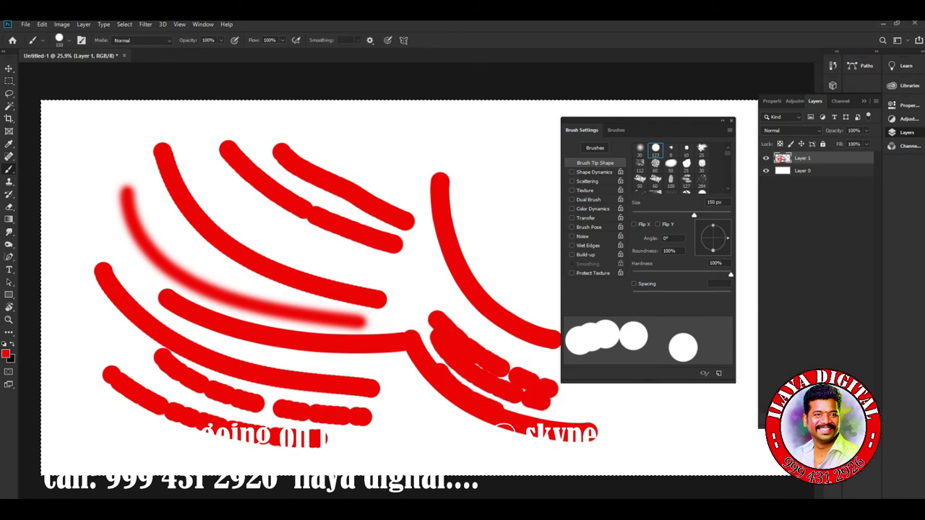
pyautogui.click(633, 283)
pyautogui.click(634, 283)
pyautogui.click(633, 284)
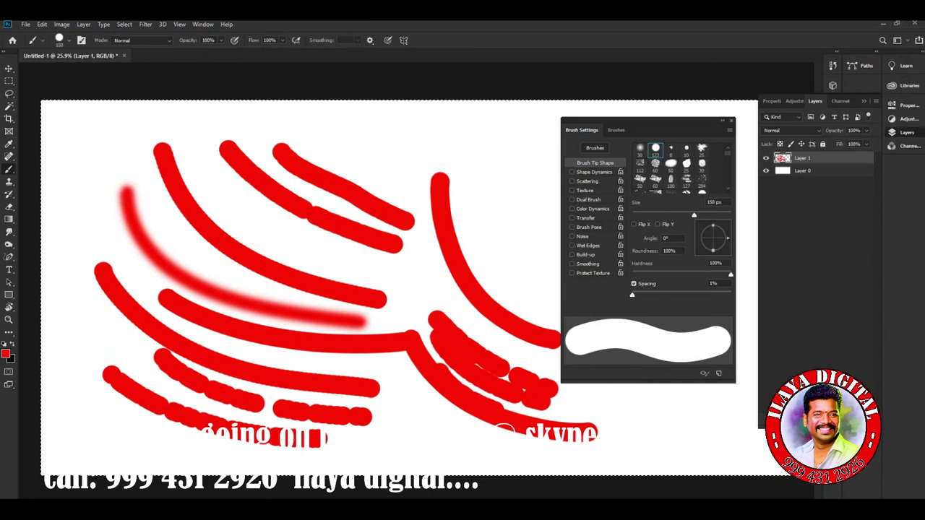
pyautogui.press('Delete')
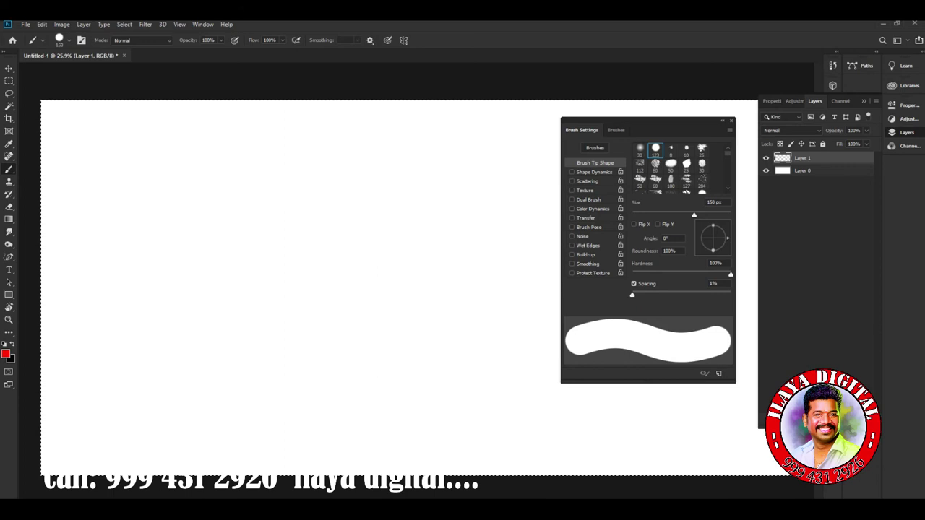
# Paint three red strokes while lowering brush hardness step by step to 0%
pyautogui.moveTo(86, 199); pyautogui.dragTo(381, 342)
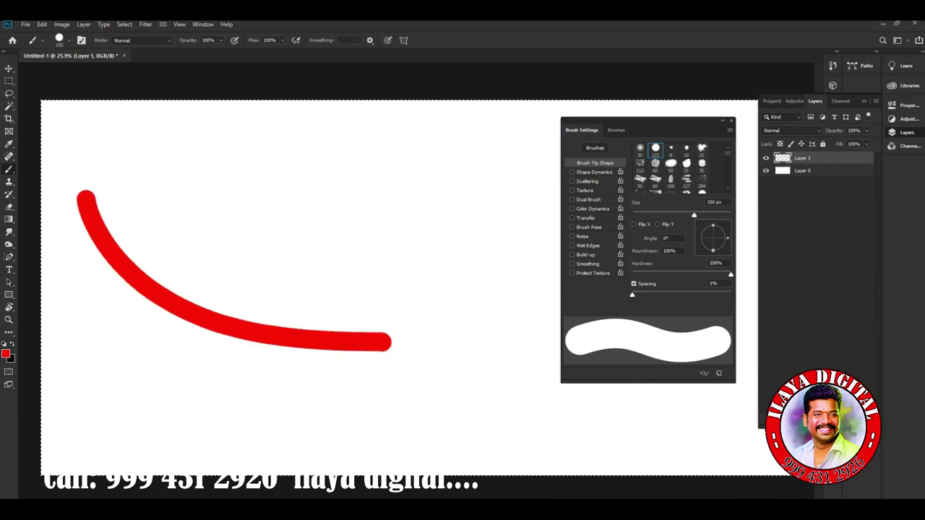
pyautogui.moveTo(725, 274); pyautogui.dragTo(690, 275)
pyautogui.moveTo(148, 159)
pyautogui.mouseDown()
pyautogui.moveTo(364, 259)
pyautogui.moveTo(390, 259)
pyautogui.mouseUp()
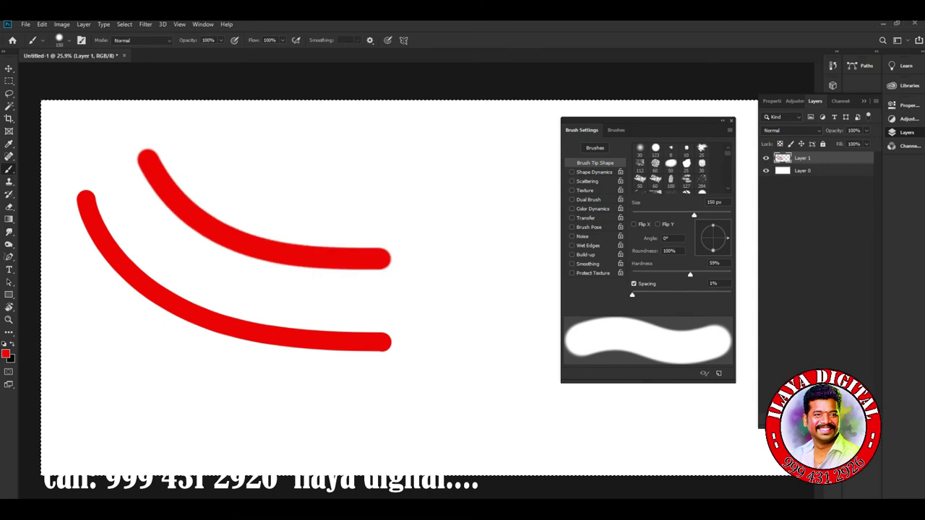
pyautogui.moveTo(690, 274); pyautogui.dragTo(633, 274)
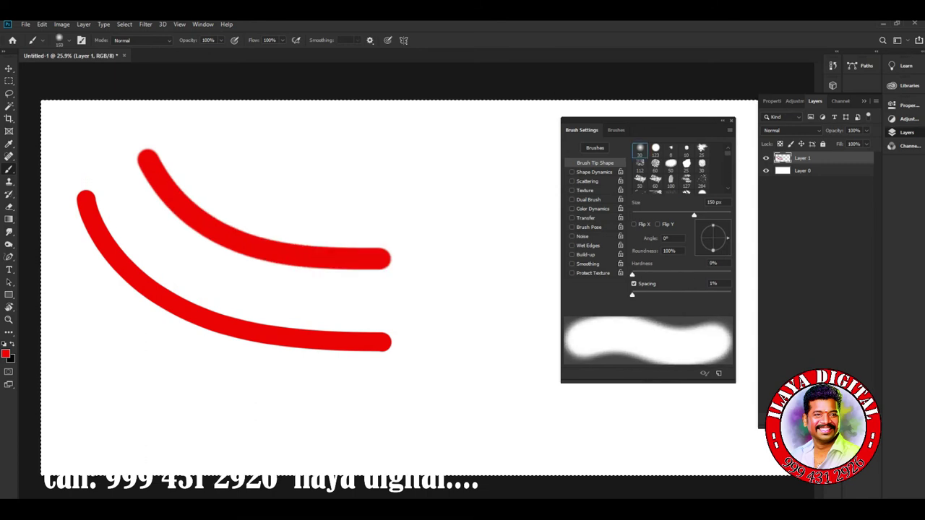
pyautogui.moveTo(191, 148); pyautogui.dragTo(437, 230)
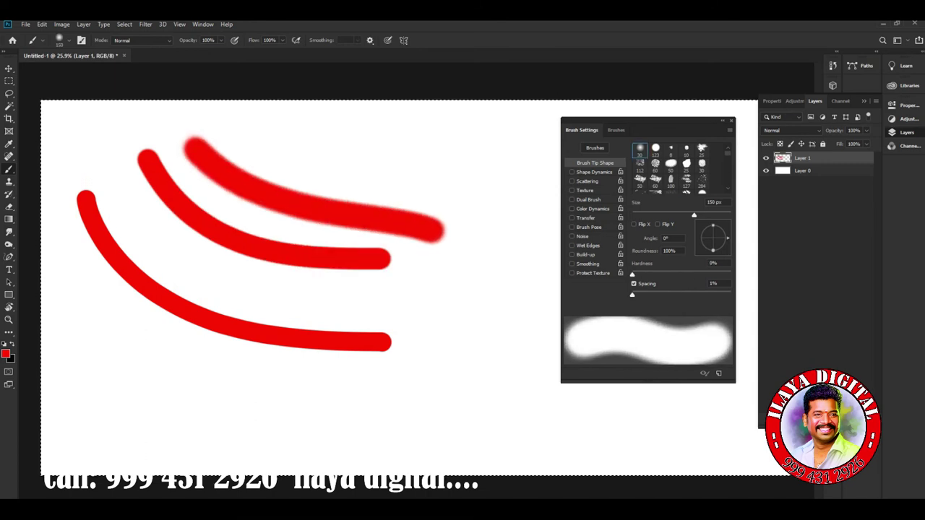
# Dab a red dot, then switch to the Hard Round preset and dab a hard dot near the top
pyautogui.rightClick(341, 225)
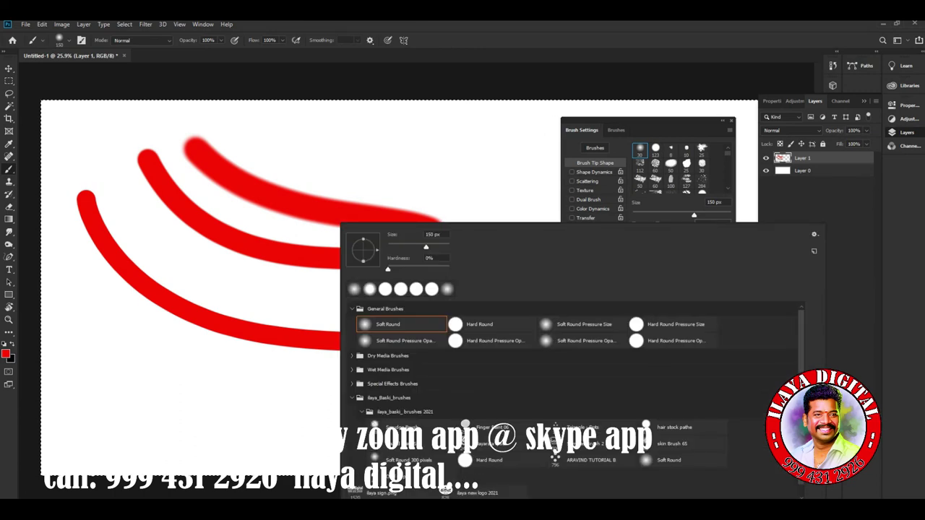
pyautogui.click(414, 142)
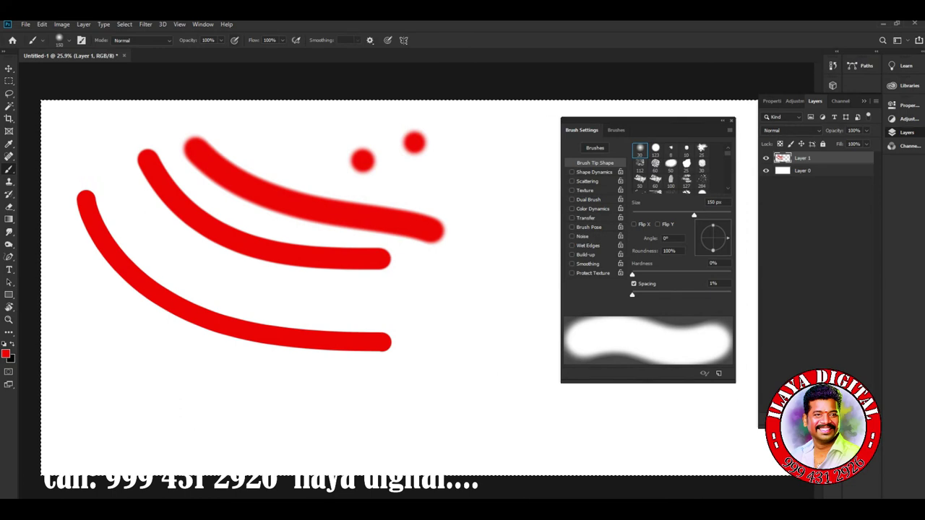
pyautogui.rightClick(376, 224)
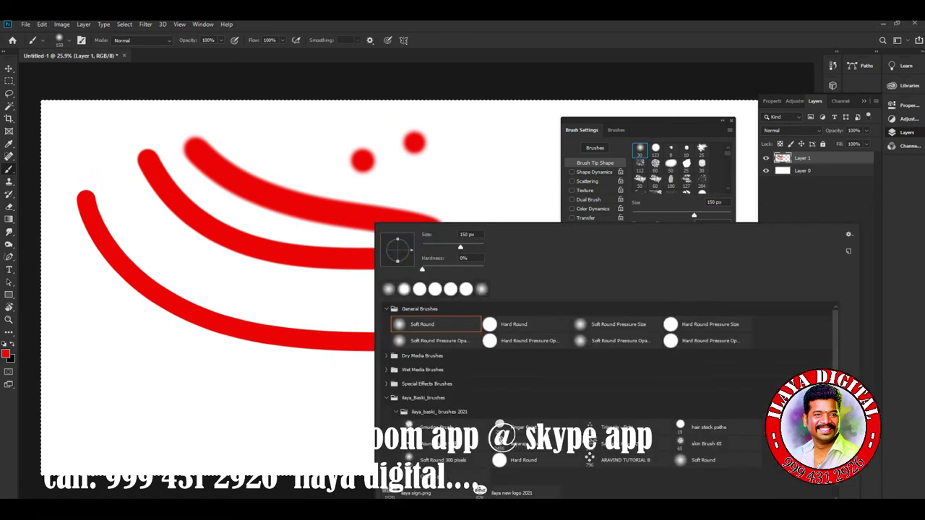
pyautogui.click(506, 324)
pyautogui.click(468, 168)
pyautogui.click(469, 169)
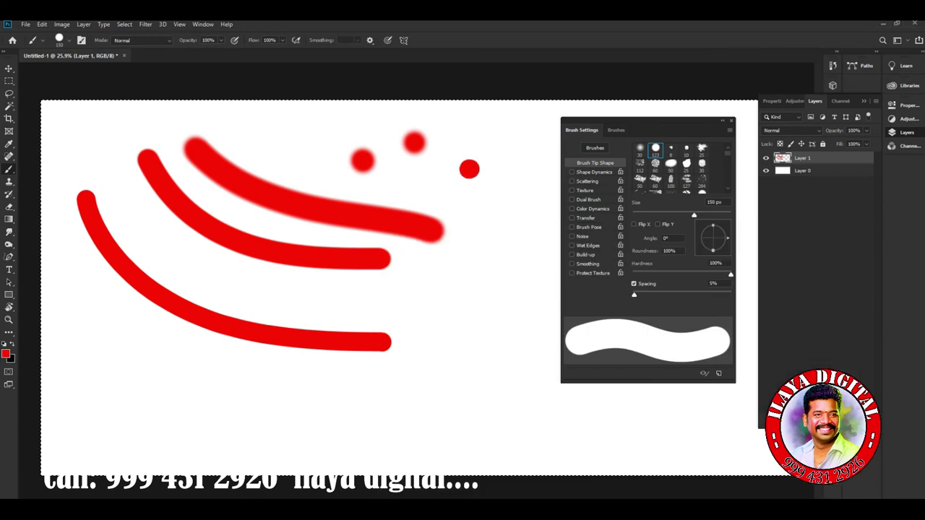
# Dab a Soft Round red dot near the top and a hard dot beside it
pyautogui.rightClick(377, 224)
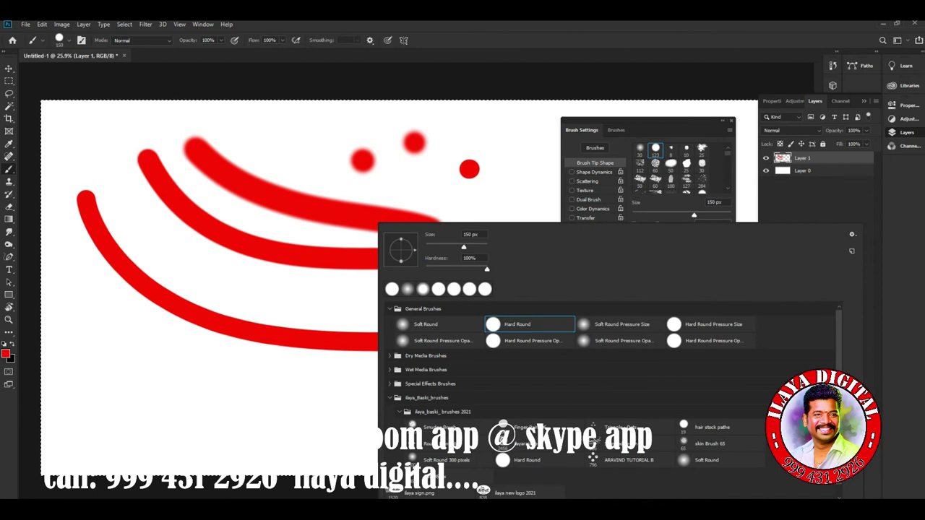
pyautogui.click(426, 323)
pyautogui.press('Return')
pyautogui.click(259, 136)
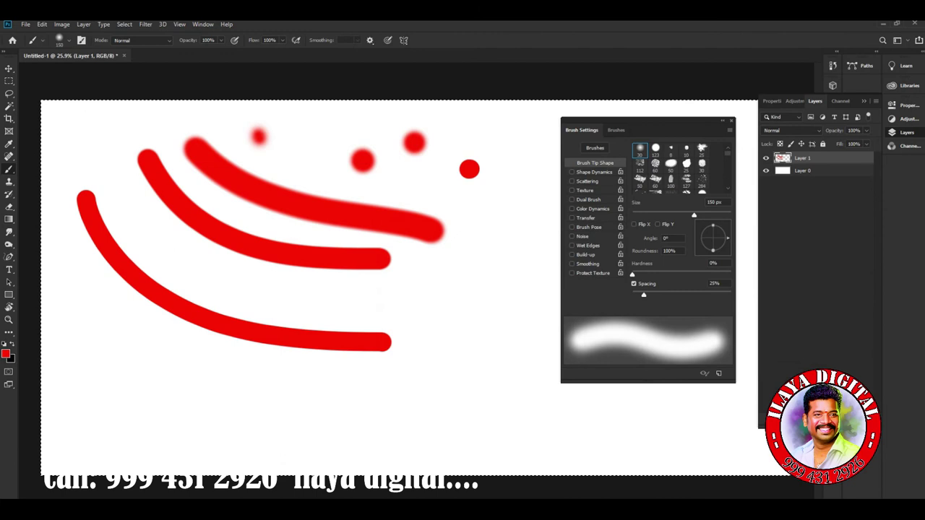
pyautogui.click(656, 147)
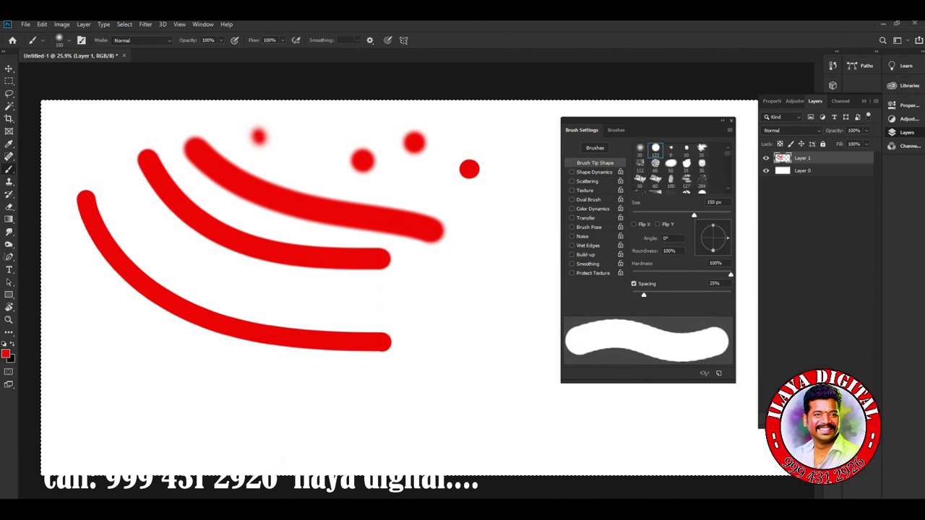
pyautogui.click(288, 138)
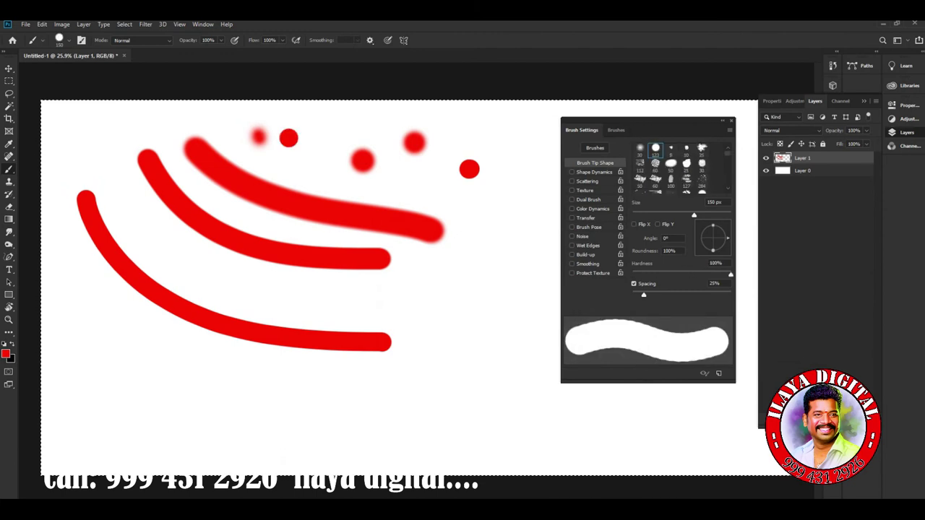
# Dab a Hard Round red dot at lower left, then a 0%-hardness soft dot beside it
pyautogui.rightClick(252, 169)
pyautogui.click(387, 268)
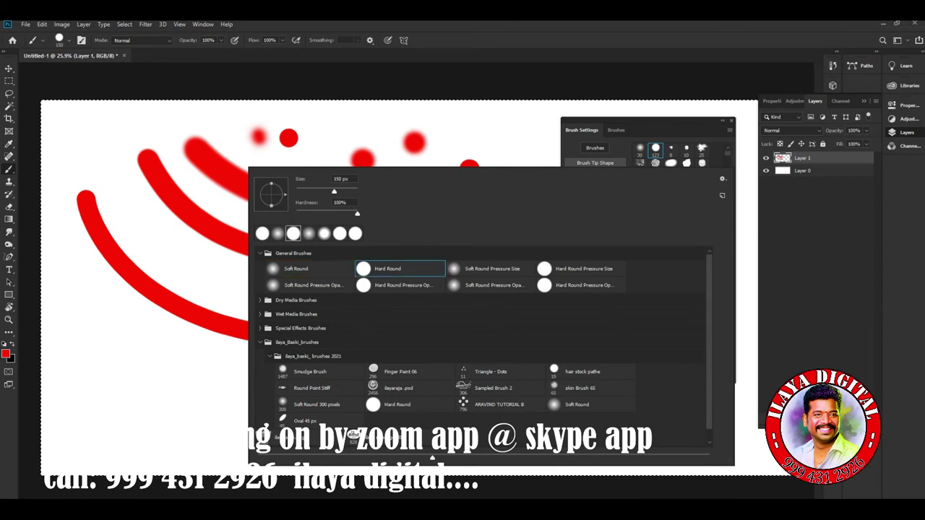
pyautogui.press('Return')
pyautogui.click(110, 379)
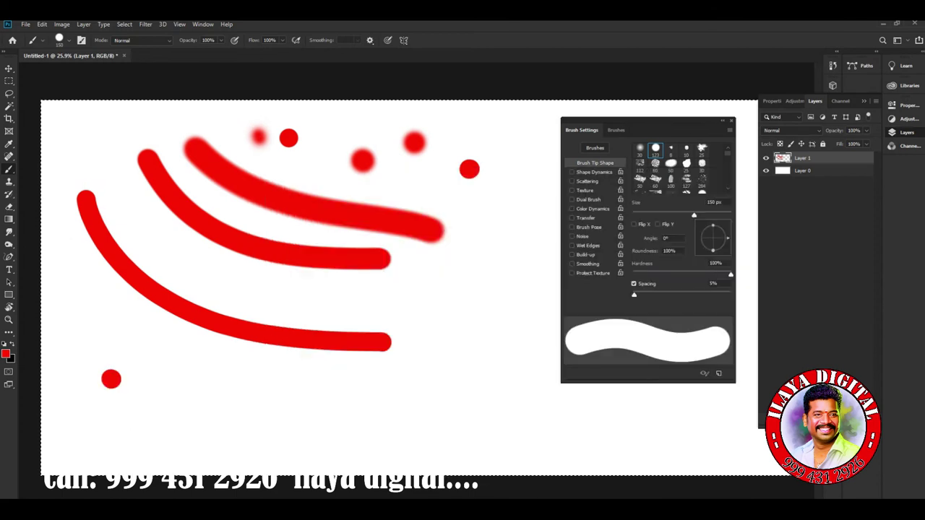
pyautogui.moveTo(731, 274); pyautogui.dragTo(631, 274)
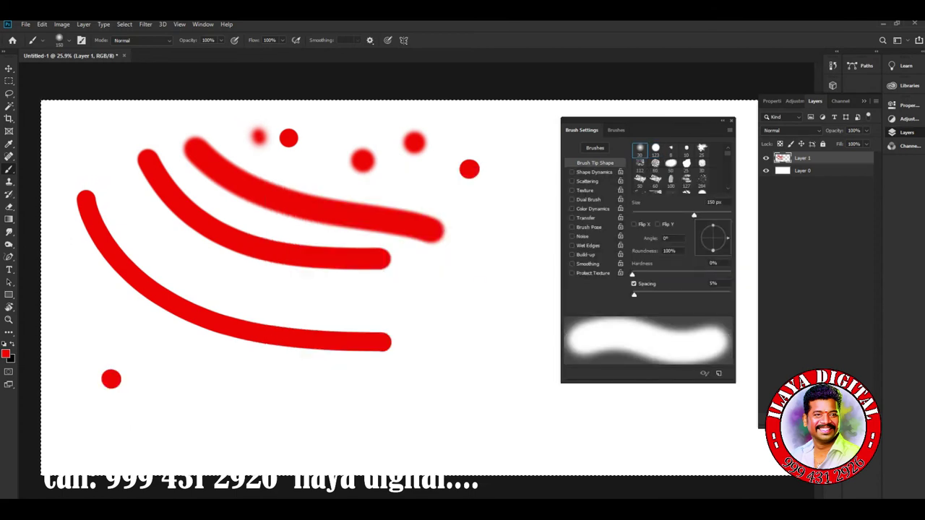
pyautogui.click(136, 380)
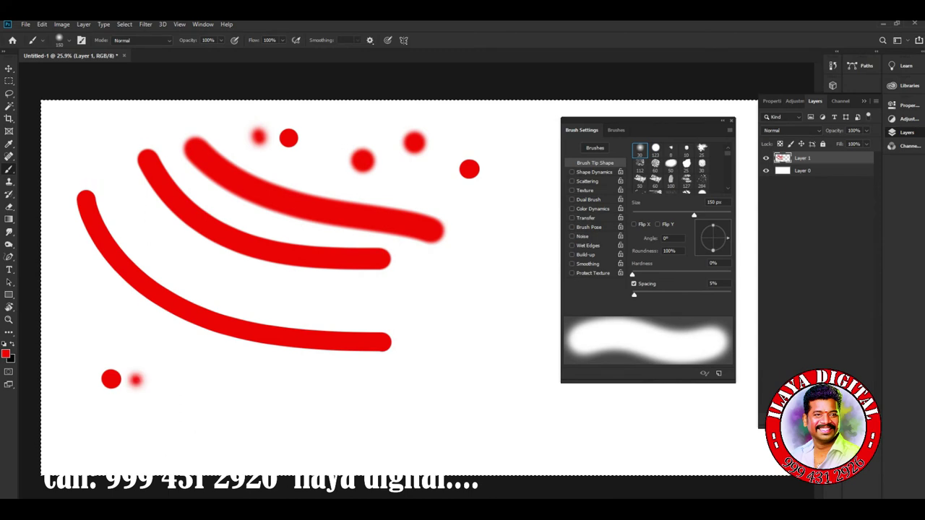
# Paint three soft diagonal red strokes across the curves, then clear the layer
pyautogui.rightClick(170, 179)
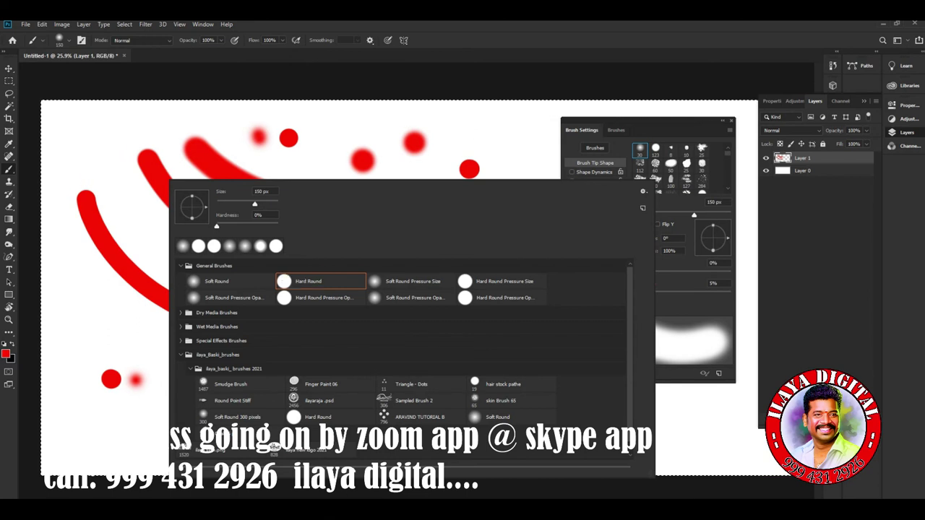
pyautogui.press('Return')
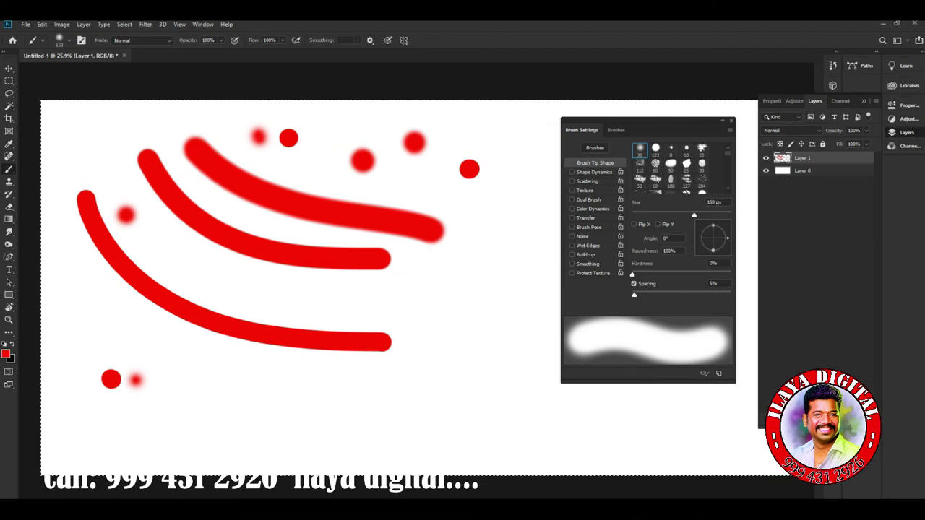
pyautogui.moveTo(172, 265); pyautogui.dragTo(300, 219)
pyautogui.moveTo(168, 315); pyautogui.dragTo(334, 250)
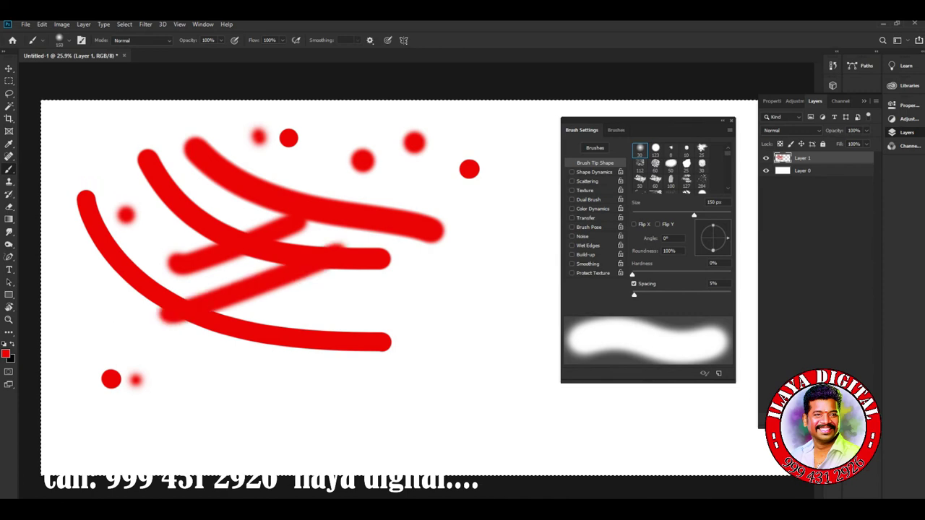
pyautogui.moveTo(181, 376); pyautogui.dragTo(372, 288)
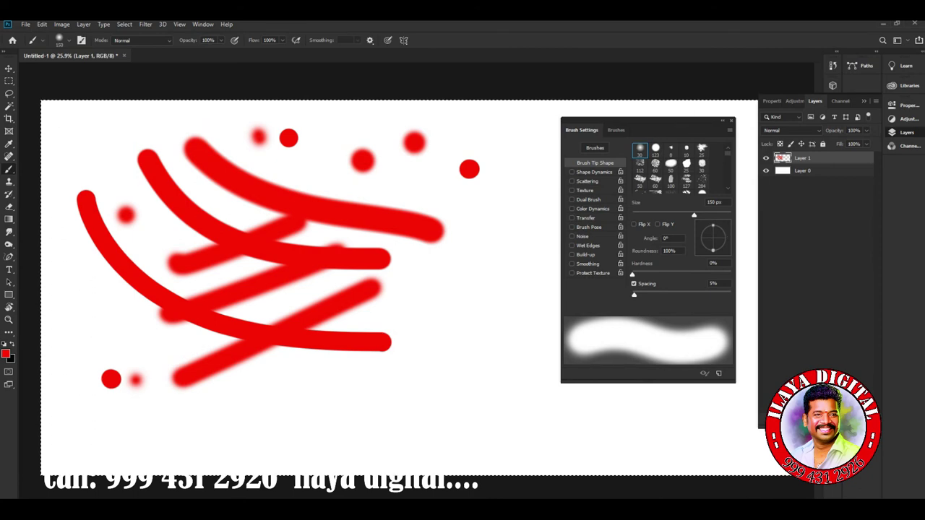
pyautogui.press('Delete')
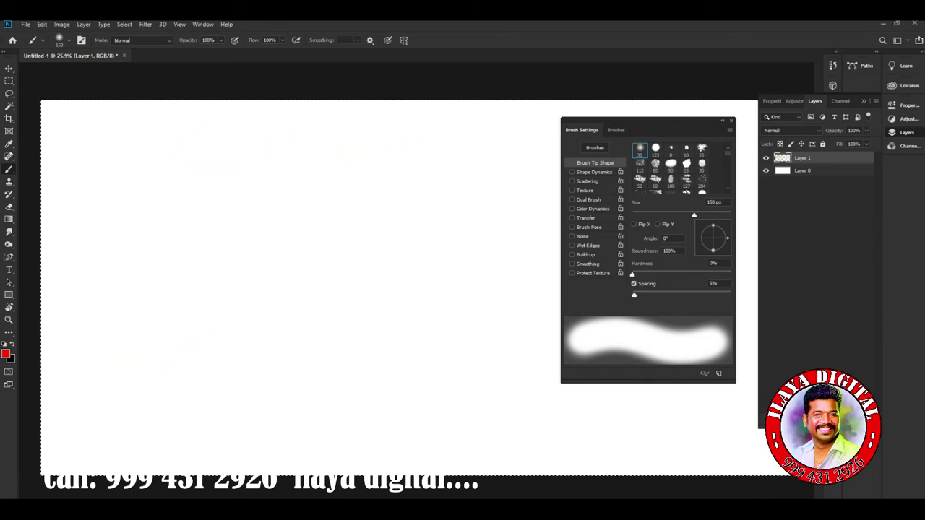
# Load the 'hair stock pathe' brush, enlarge it to an 80 px tip, and select the Pen tool
pyautogui.rightClick(183, 181)
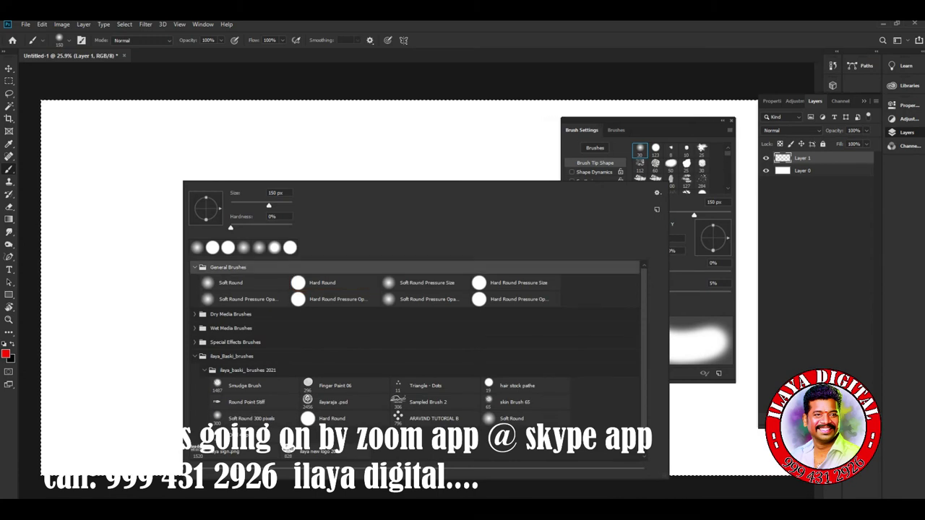
pyautogui.click(195, 267)
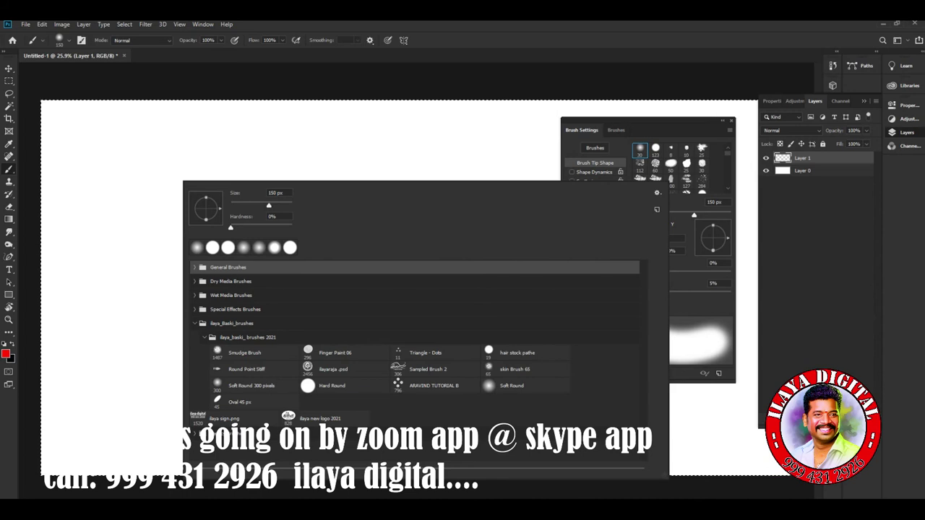
pyautogui.click(516, 353)
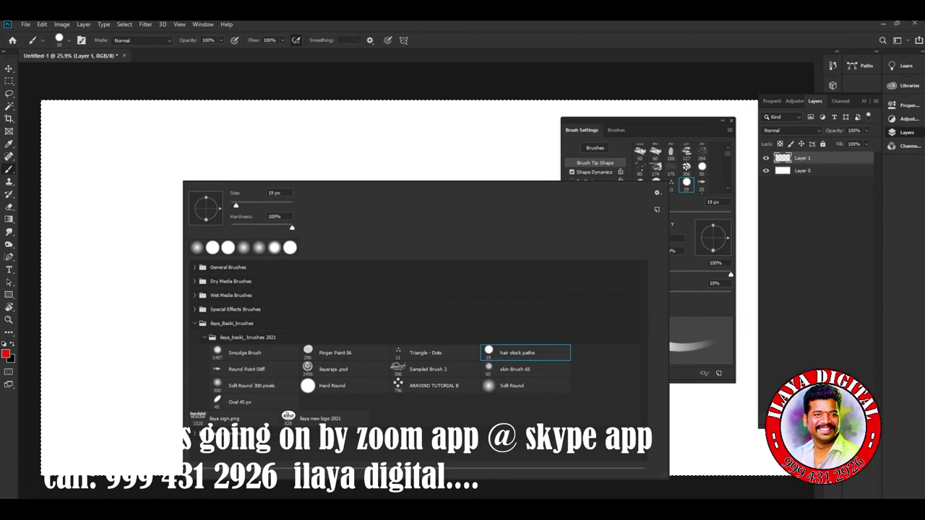
pyautogui.press('Return')
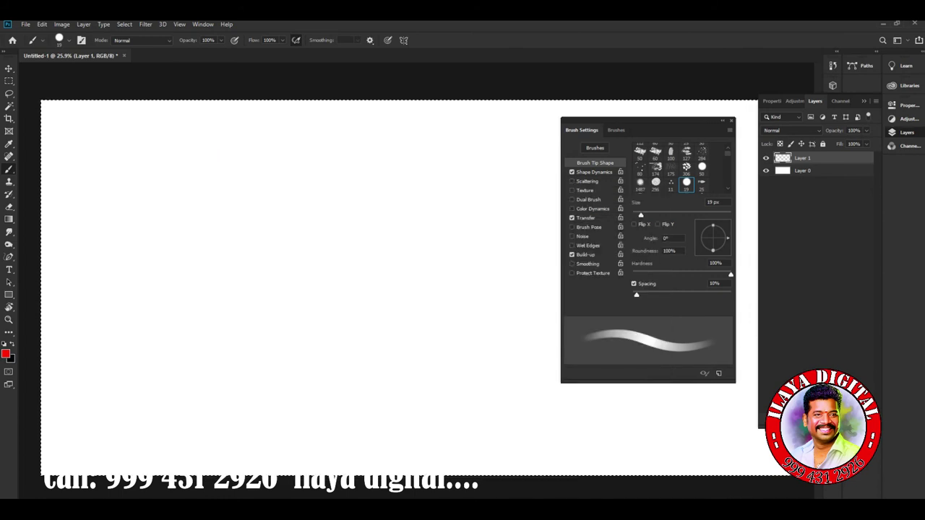
pyautogui.press(']')
pyautogui.press(']')
pyautogui.press(']')
pyautogui.press(']')
pyautogui.press(']')
pyautogui.press(']')
pyautogui.press(']')
pyautogui.press(']')
pyautogui.press('p')
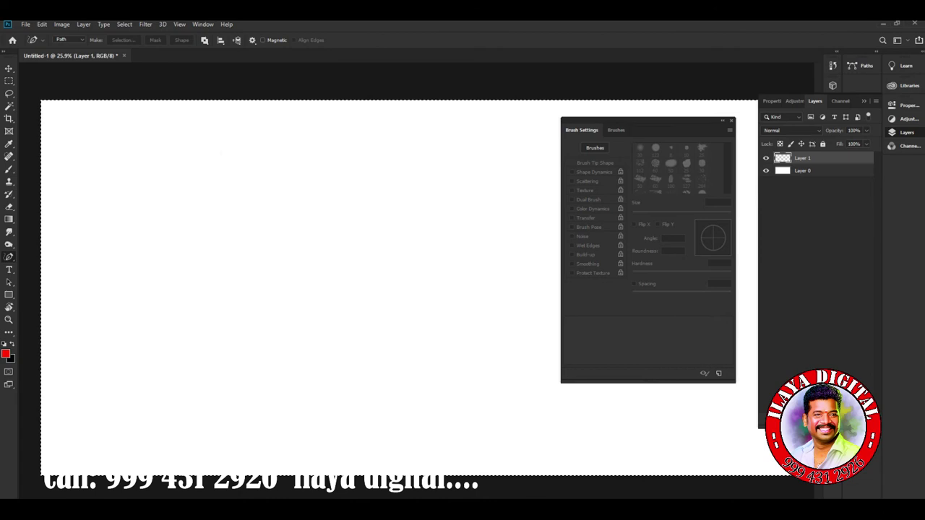
# Deselect, discard a stray freeform path, and switch to the standard Pen Tool
pyautogui.hotkey('ctrl', 'd')
pyautogui.moveTo(327, 289); pyautogui.dragTo(447, 329)
pyautogui.press('Escape')
pyautogui.rightClick(8, 258)
pyautogui.click(45, 257)
# Draw a three-anchor S-curve path across the left of the canvas
pyautogui.click(181, 214)
pyautogui.moveTo(324, 265); pyautogui.dragTo(429, 250)
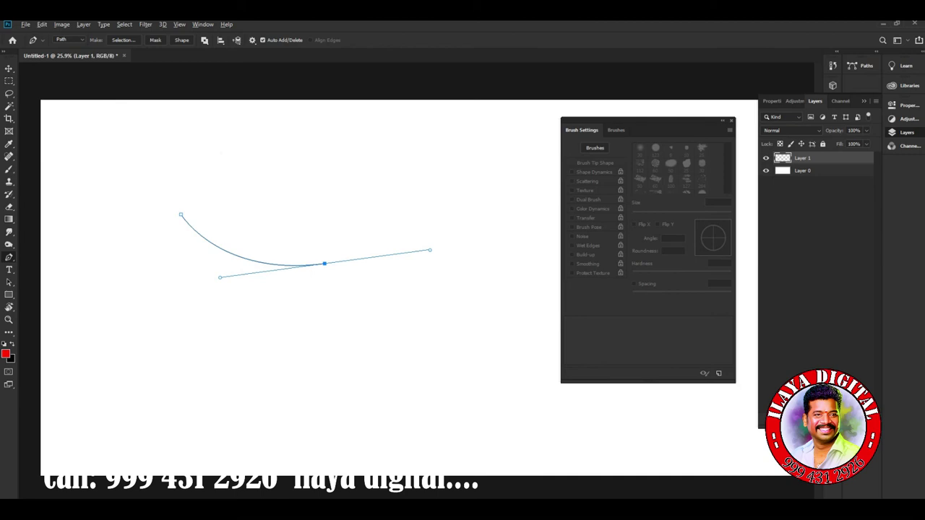
pyautogui.moveTo(451, 289); pyautogui.dragTo(475, 348)
pyautogui.press('Escape')
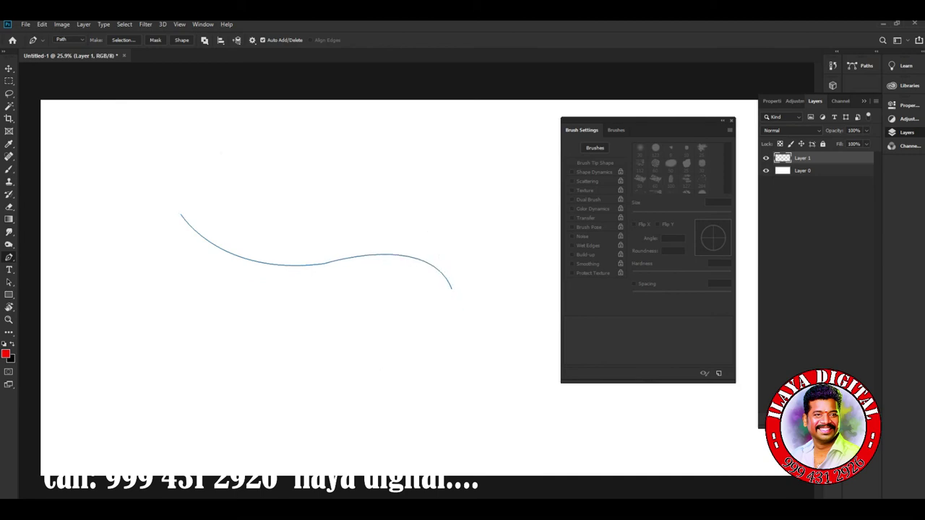
pyautogui.rightClick(281, 177)
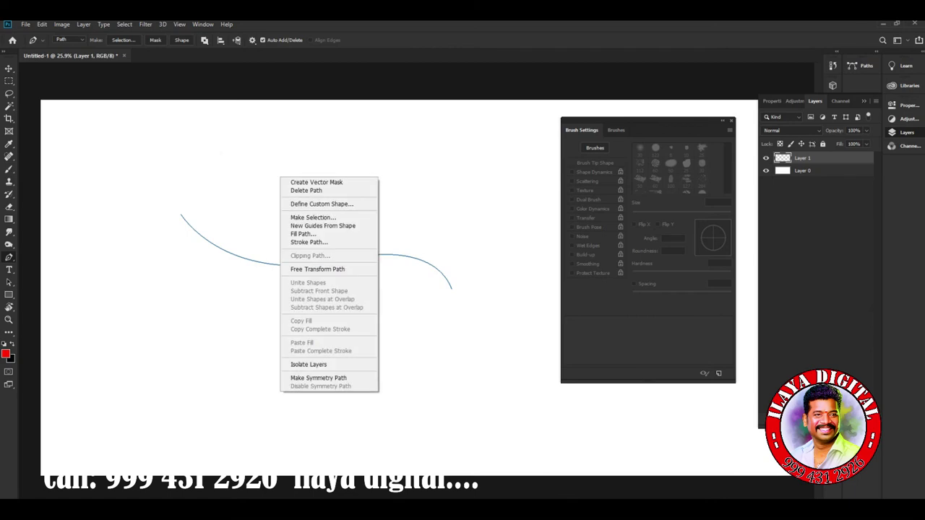
# Switch to the Brush and choose a round tip, ending at 50 px
pyautogui.click(366, 69)
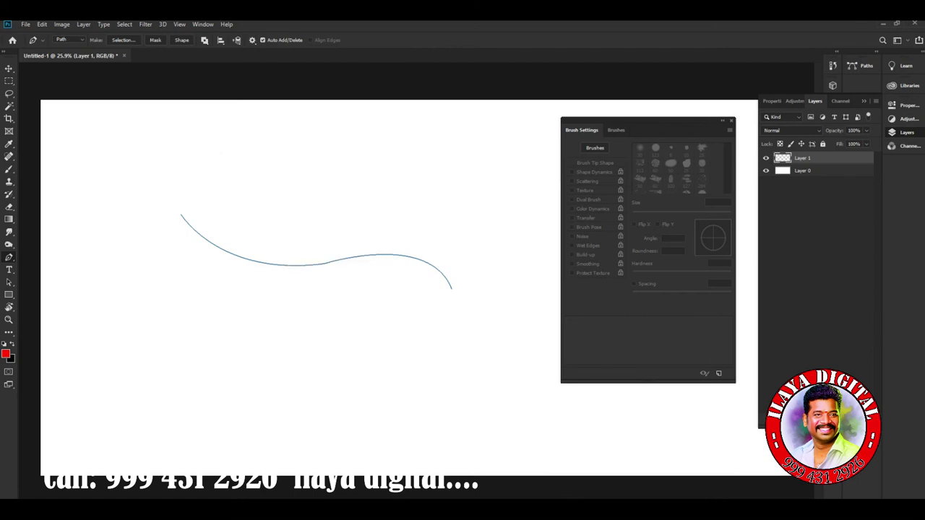
pyautogui.press('b')
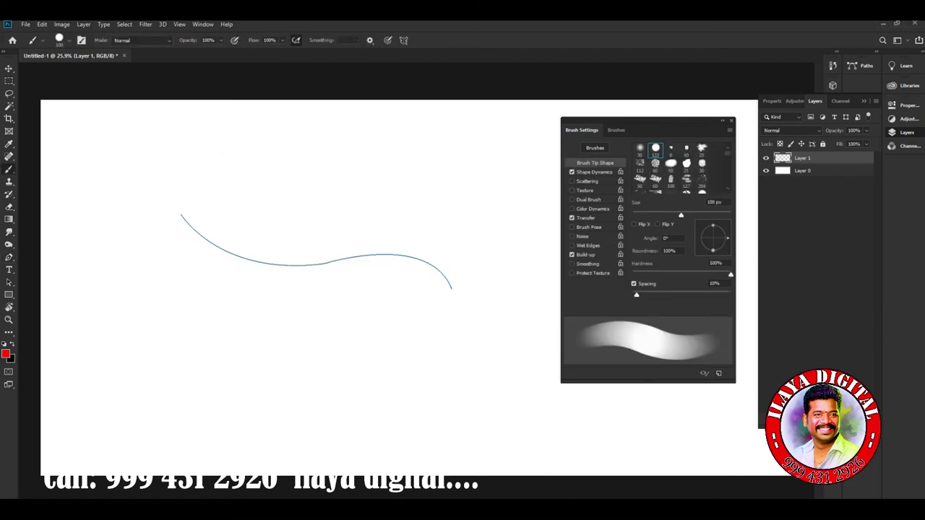
pyautogui.rightClick(345, 215)
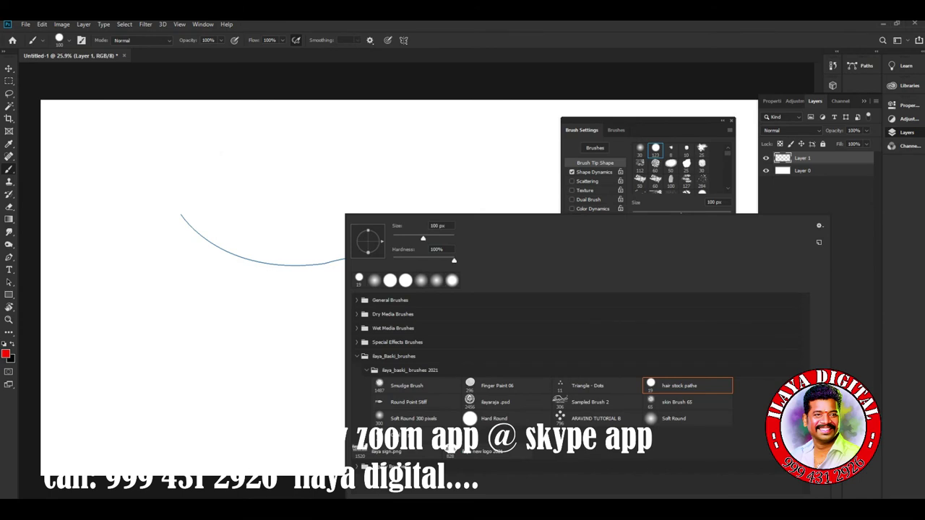
pyautogui.click(359, 280)
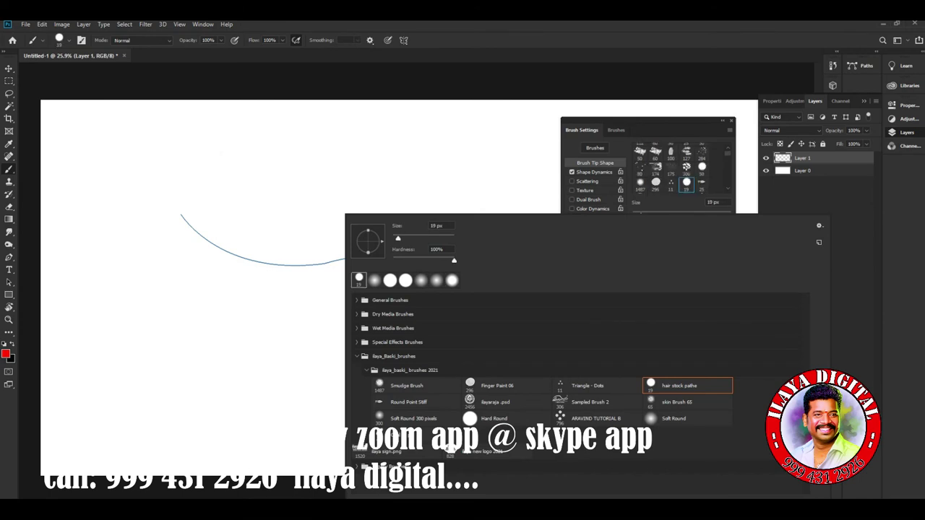
pyautogui.click(329, 135)
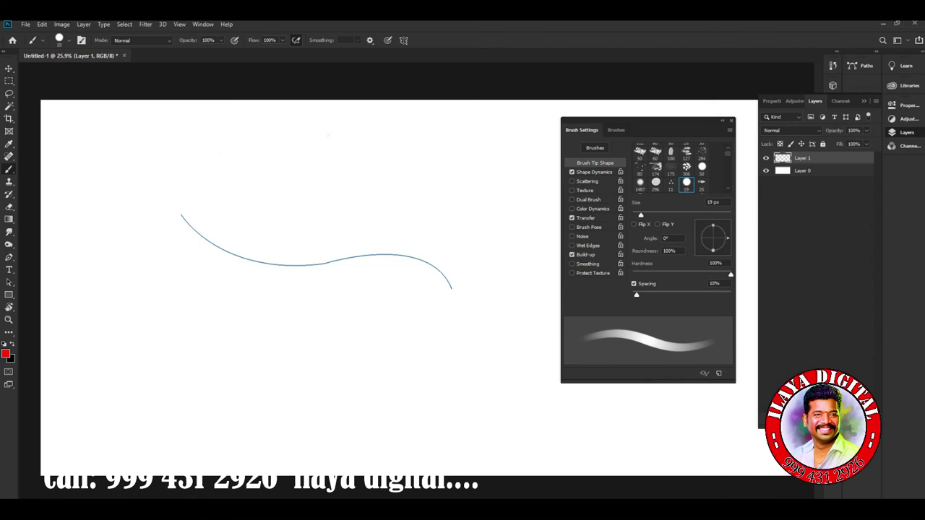
pyautogui.press(']')
pyautogui.press(']')
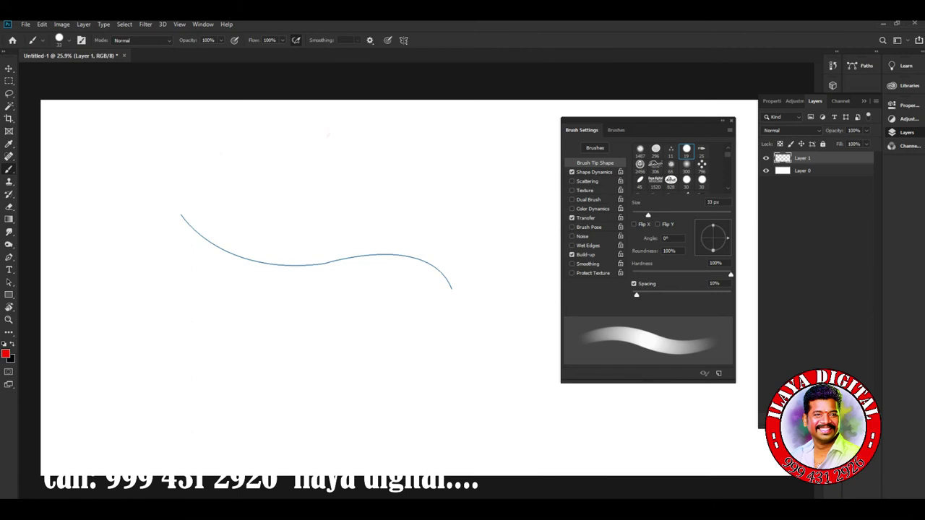
pyautogui.scroll(-2, 670, 167)
pyautogui.click(701, 183)
# Stroke the S-curve with the brush using Simulate Pressure, then begin a new arc path
pyautogui.press('p')
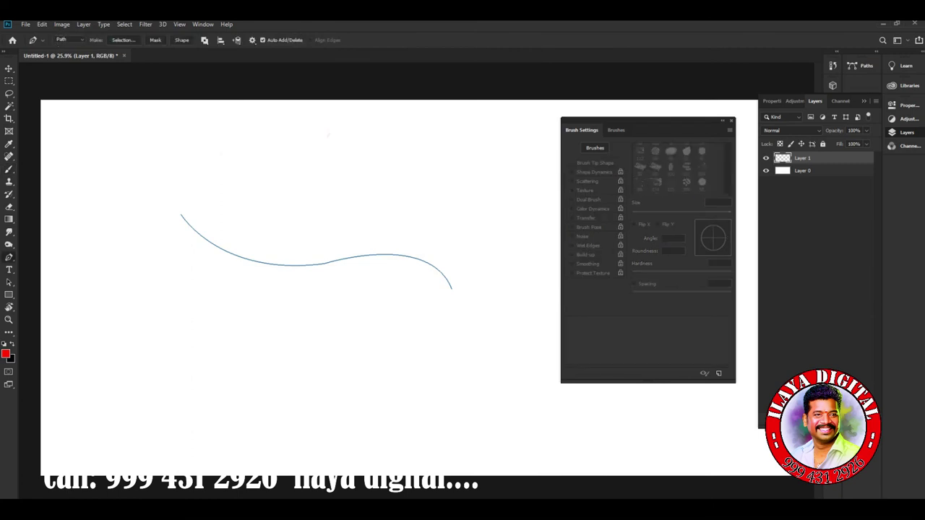
pyautogui.rightClick(342, 174)
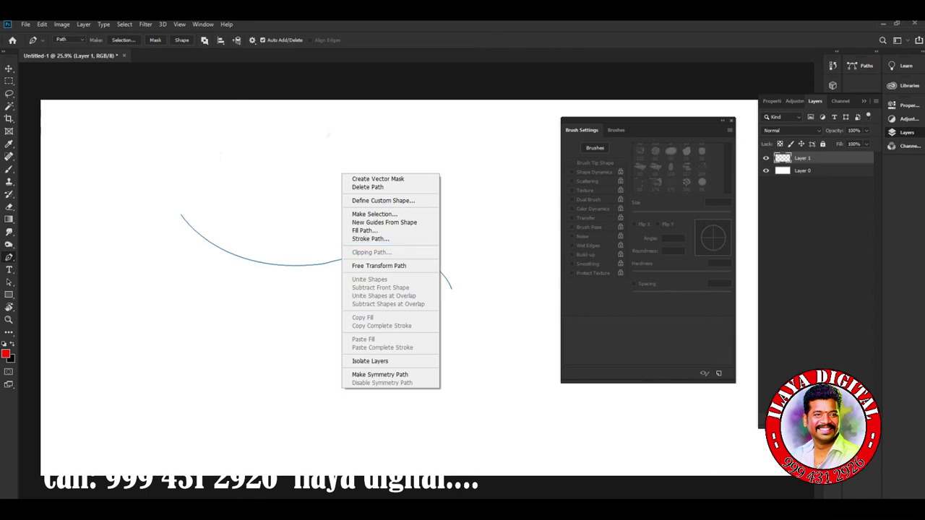
pyautogui.click(370, 238)
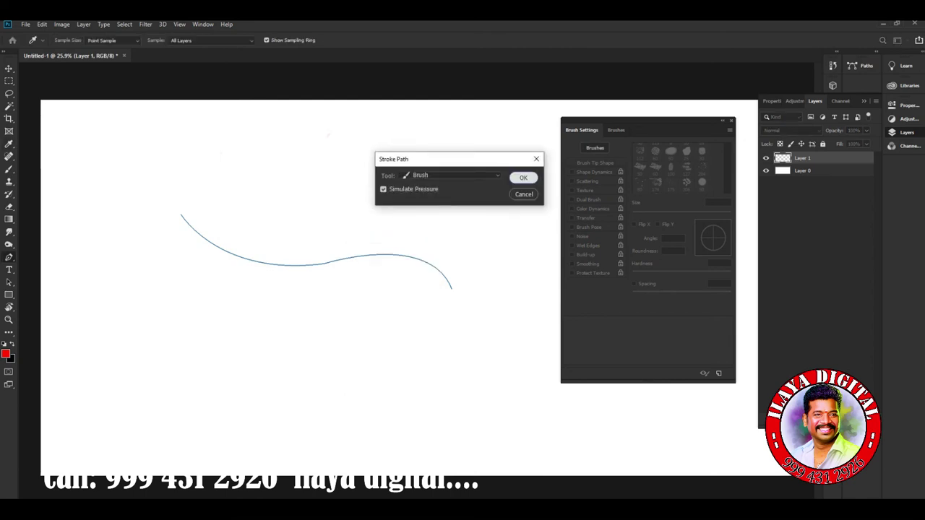
pyautogui.click(523, 177)
pyautogui.press('Return')
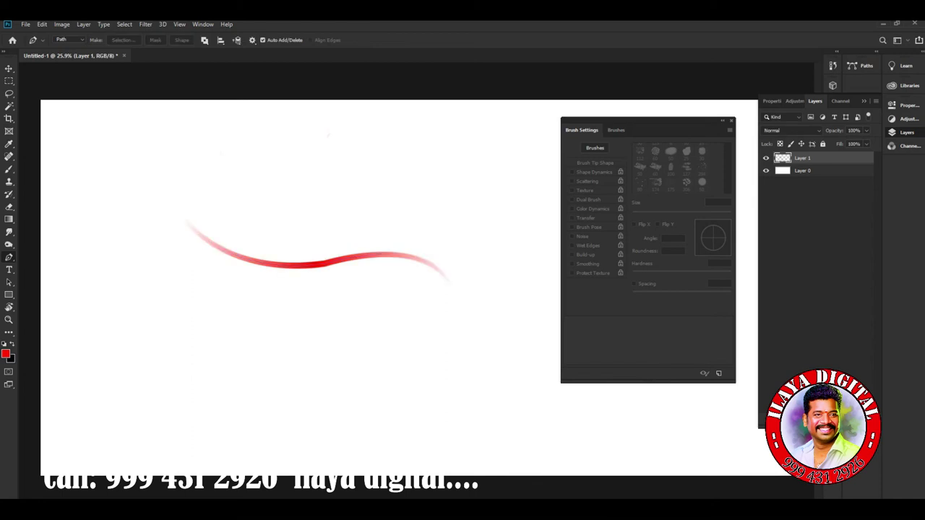
pyautogui.click(123, 231)
pyautogui.moveTo(278, 337); pyautogui.dragTo(458, 312)
# Draw three nested curved paths sweeping down on the left
pyautogui.press('Return')
pyautogui.click(163, 244)
pyautogui.moveTo(283, 310); pyautogui.dragTo(420, 292)
pyautogui.press('Return')
pyautogui.moveTo(307, 314); pyautogui.dragTo(457, 281)
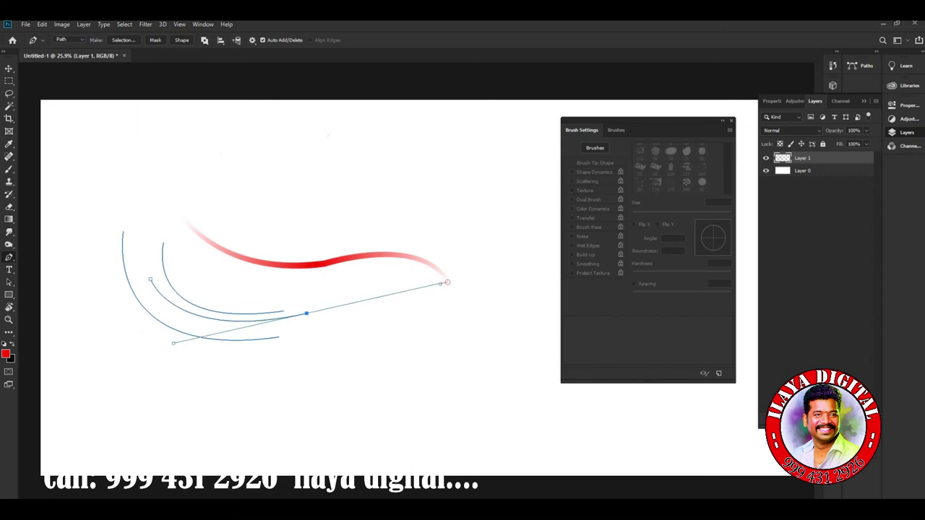
pyautogui.press('Return')
# Stroke the three arcs with the red brush using Simulate Pressure
pyautogui.rightClick(395, 212)
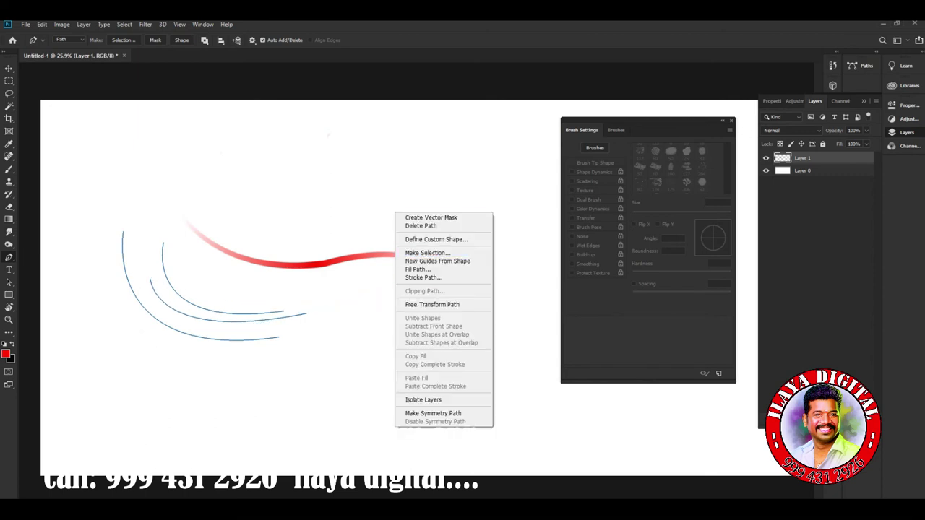
pyautogui.click(433, 278)
pyautogui.click(523, 178)
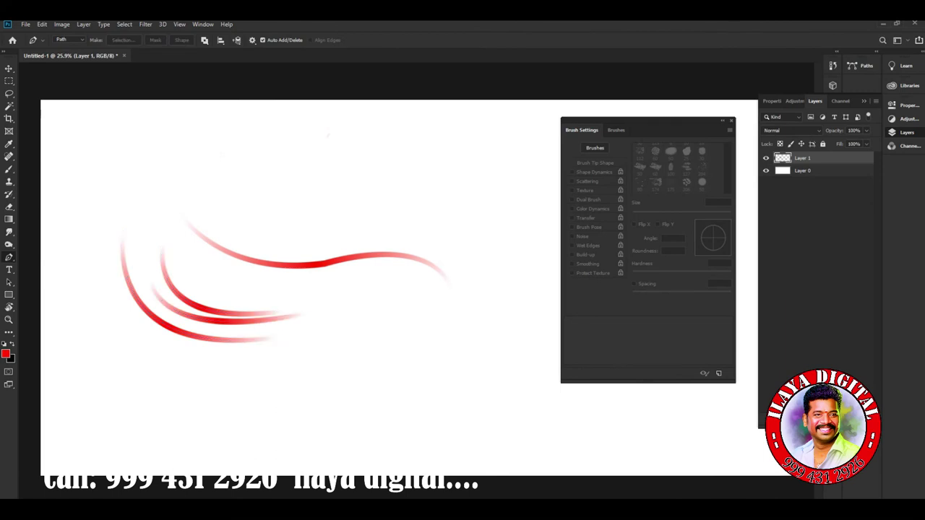
pyautogui.scroll(3, 161, 349)
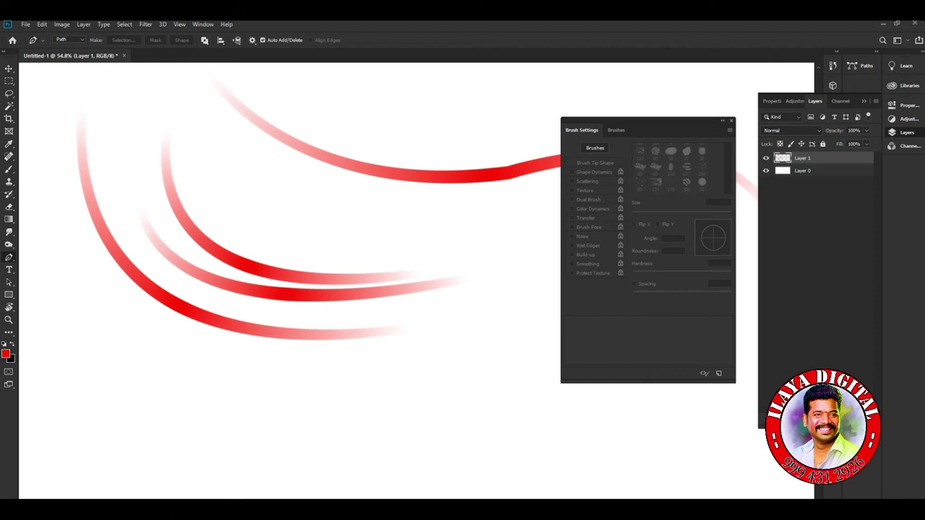
pyautogui.rightClick(8, 257)
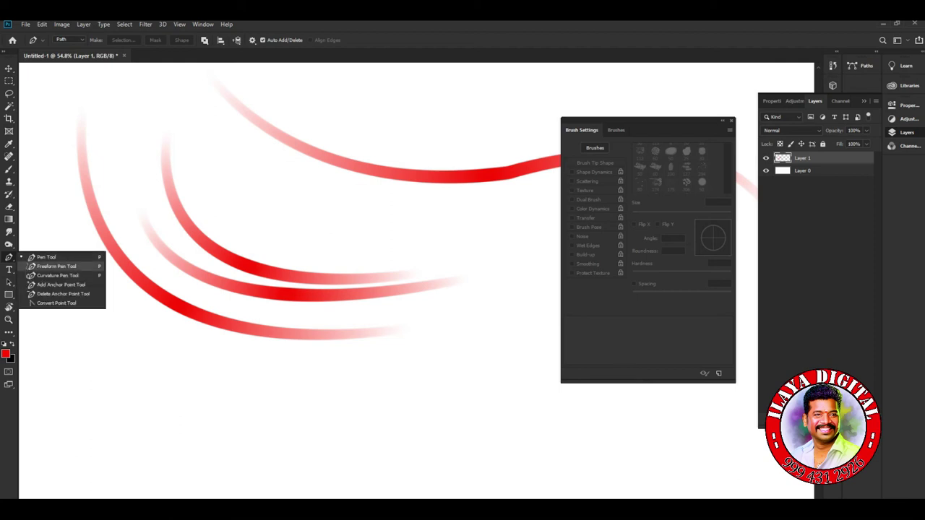
# Switch to the Freeform Pen and sketch four arcs above the red strokes
pyautogui.click(54, 264)
pyautogui.scroll(-3, 416, 281)
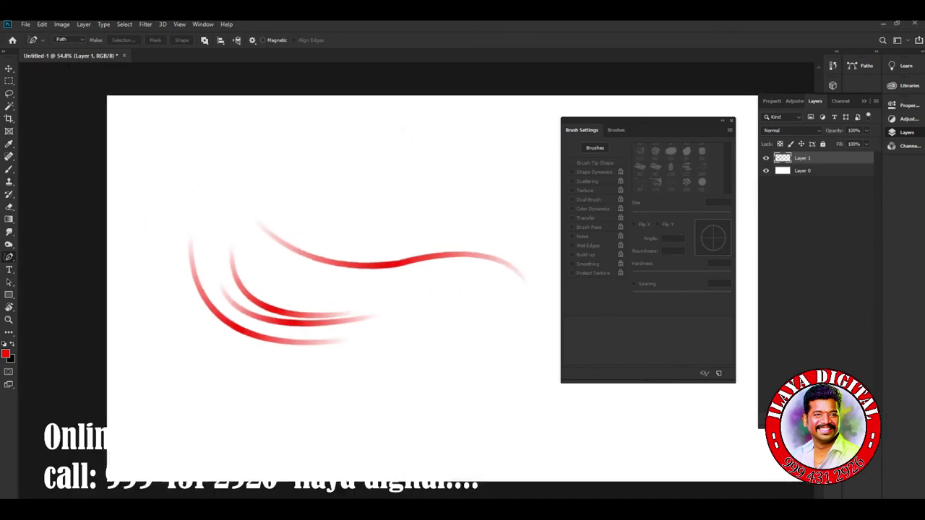
pyautogui.moveTo(133, 180); pyautogui.dragTo(318, 218)
pyautogui.moveTo(164, 189); pyautogui.dragTo(271, 231)
pyautogui.moveTo(193, 209); pyautogui.dragTo(253, 236)
pyautogui.moveTo(165, 152); pyautogui.dragTo(321, 192)
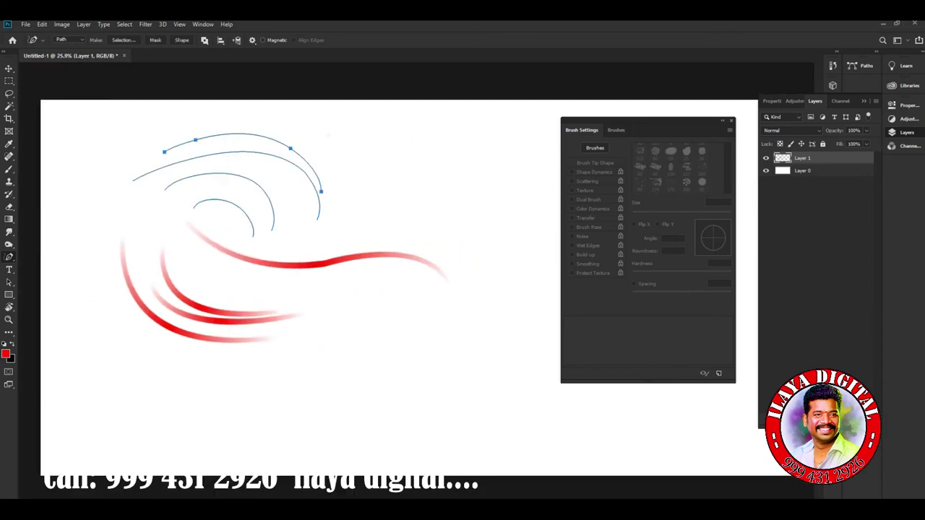
# Sketch a fan of short arcs at the upper right with two arcs beside it
pyautogui.moveTo(369, 148); pyautogui.dragTo(441, 230)
pyautogui.moveTo(390, 177)
pyautogui.mouseDown()
pyautogui.moveTo(409, 222)
pyautogui.moveTo(449, 232)
pyautogui.mouseUp()
pyautogui.moveTo(415, 185)
pyautogui.mouseDown()
pyautogui.moveTo(467, 228)
pyautogui.moveTo(488, 224)
pyautogui.mouseUp()
pyautogui.moveTo(454, 185); pyautogui.dragTo(503, 220)
pyautogui.moveTo(474, 181); pyautogui.dragTo(526, 217)
pyautogui.moveTo(504, 181); pyautogui.dragTo(534, 213)
pyautogui.moveTo(354, 177); pyautogui.dragTo(436, 233)
pyautogui.moveTo(350, 206); pyautogui.dragTo(412, 246)
# Sketch a lower fan of short arcs plus long curves along the bottom
pyautogui.moveTo(292, 338); pyautogui.dragTo(438, 352)
pyautogui.moveTo(360, 316); pyautogui.dragTo(454, 352)
pyautogui.moveTo(401, 310); pyautogui.dragTo(471, 350)
pyautogui.moveTo(444, 311); pyautogui.dragTo(502, 348)
pyautogui.moveTo(475, 313); pyautogui.dragTo(529, 348)
pyautogui.moveTo(78, 316); pyautogui.dragTo(269, 393)
pyautogui.moveTo(120, 324); pyautogui.dragTo(447, 426)
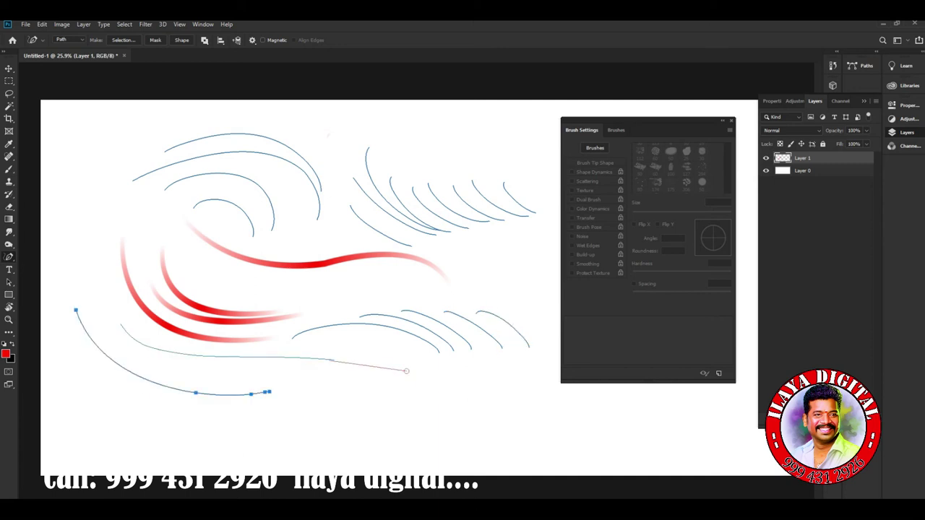
pyautogui.moveTo(348, 379); pyautogui.dragTo(404, 427)
pyautogui.moveTo(202, 367)
pyautogui.mouseDown()
pyautogui.moveTo(358, 442)
pyautogui.moveTo(291, 452)
pyautogui.mouseUp()
pyautogui.moveTo(269, 390); pyautogui.dragTo(271, 437)
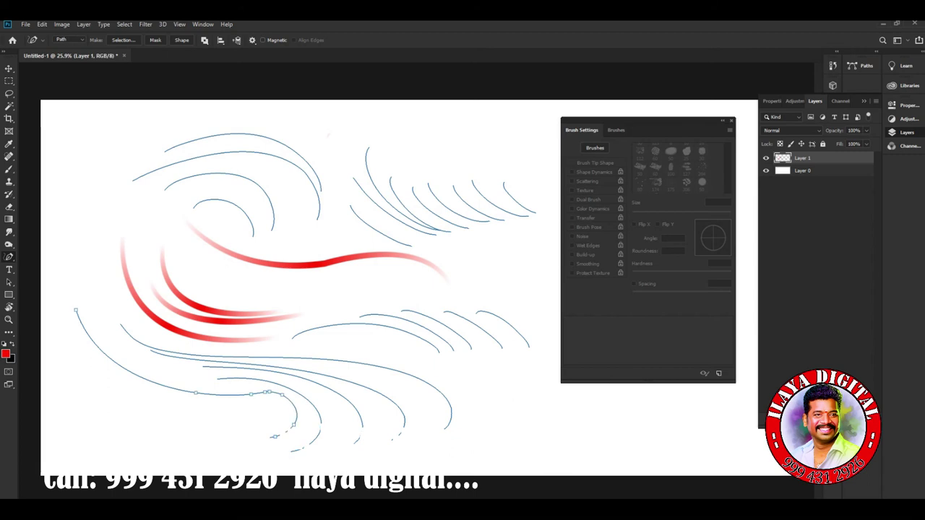
pyautogui.moveTo(402, 358); pyautogui.dragTo(454, 442)
pyautogui.click(414, 426)
# Add a short path near the bottom and dismiss the stray menus
pyautogui.click(350, 398)
pyautogui.click(364, 401)
pyautogui.click(370, 427)
pyautogui.keyDown('ctrl'); pyautogui.rightClick(360, 279); pyautogui.keyUp('ctrl')
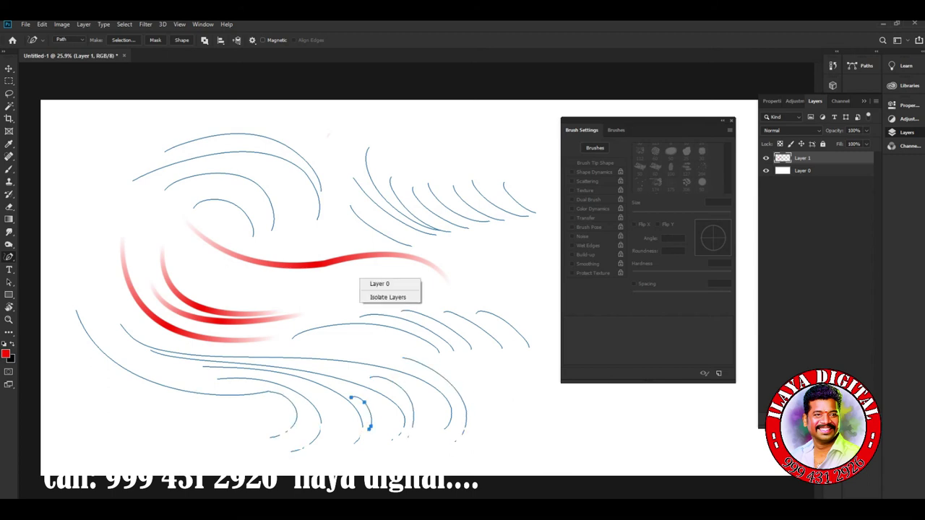
pyautogui.keyDown('ctrl'); pyautogui.rightClick(342, 306); pyautogui.keyUp('ctrl')
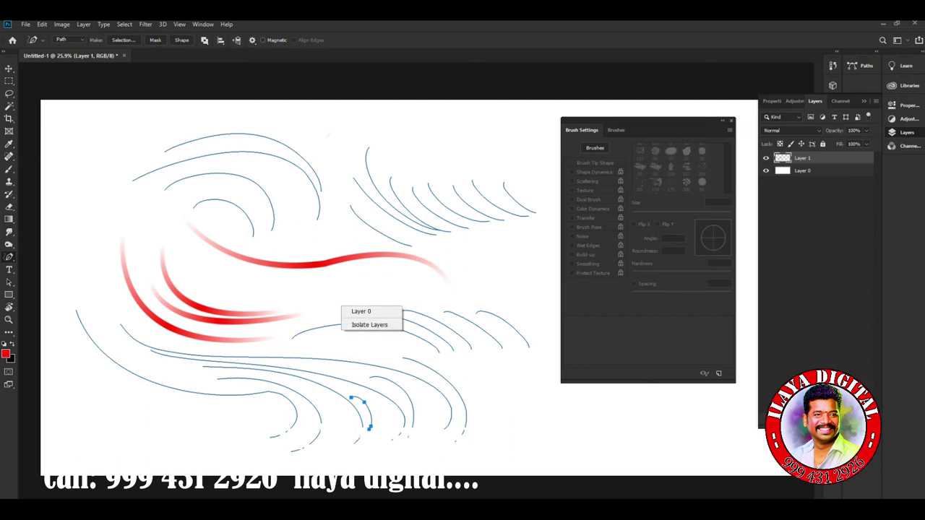
pyautogui.click(339, 298)
pyautogui.press('Escape')
# Stroke all the sketched paths with the red brush using Simulate Pressure, then deselect
pyautogui.rightClick(347, 279)
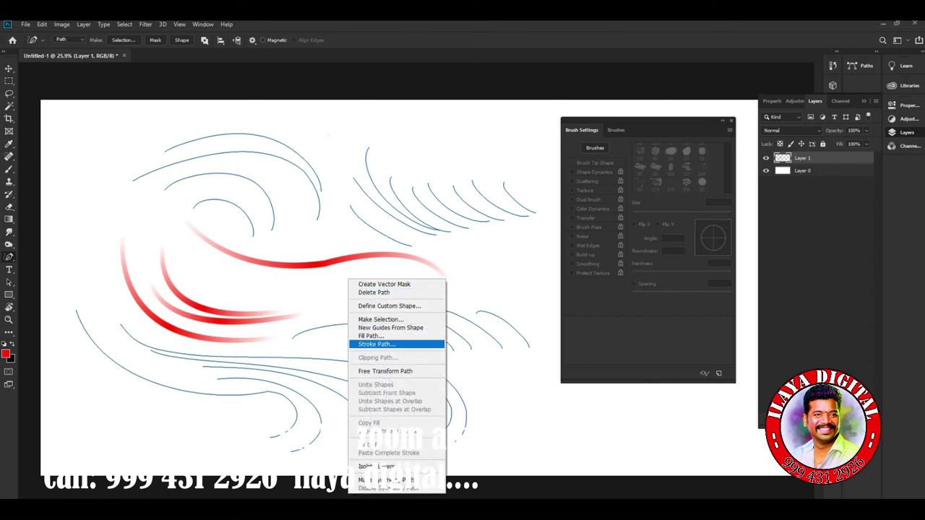
pyautogui.click(376, 344)
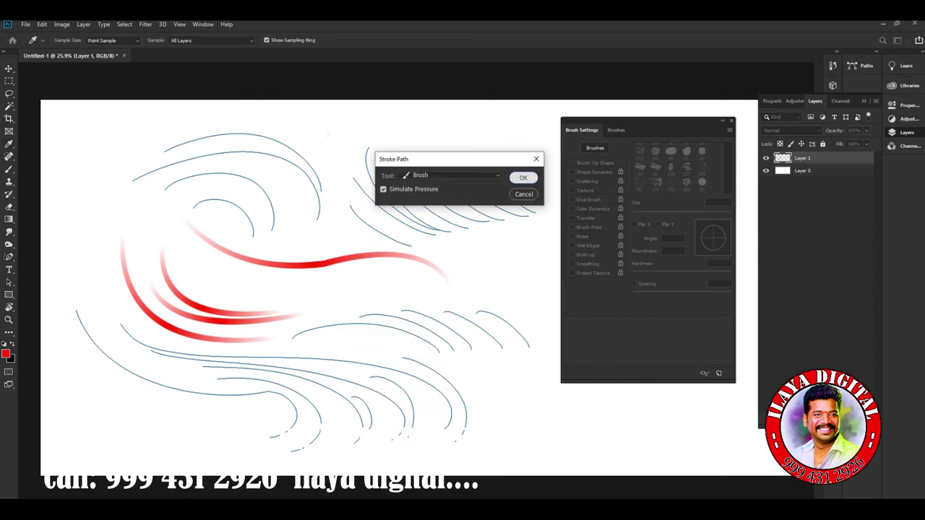
pyautogui.click(524, 177)
pyautogui.press('Return')
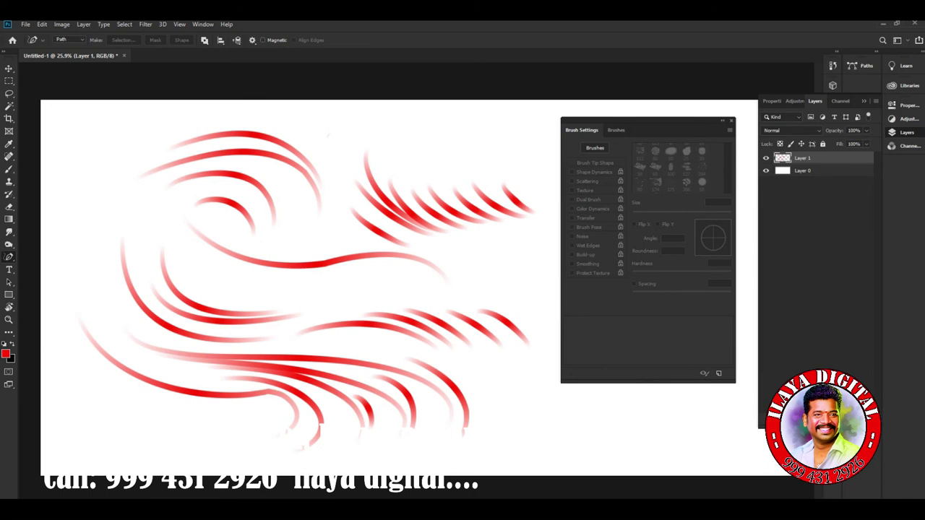
pyautogui.rightClick(9, 257)
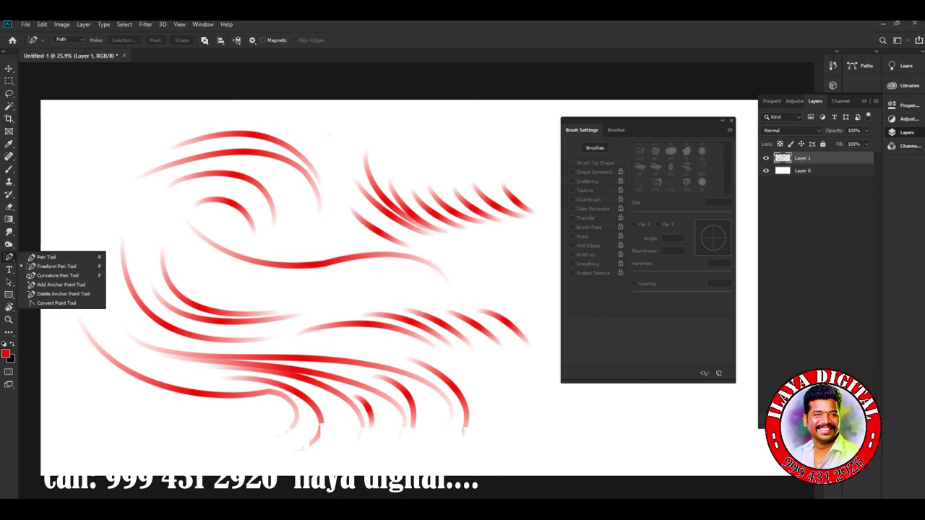
# Select the whole canvas and erase all the red strokes
pyautogui.press('Escape')
pyautogui.hotkey('ctrl', 'a')
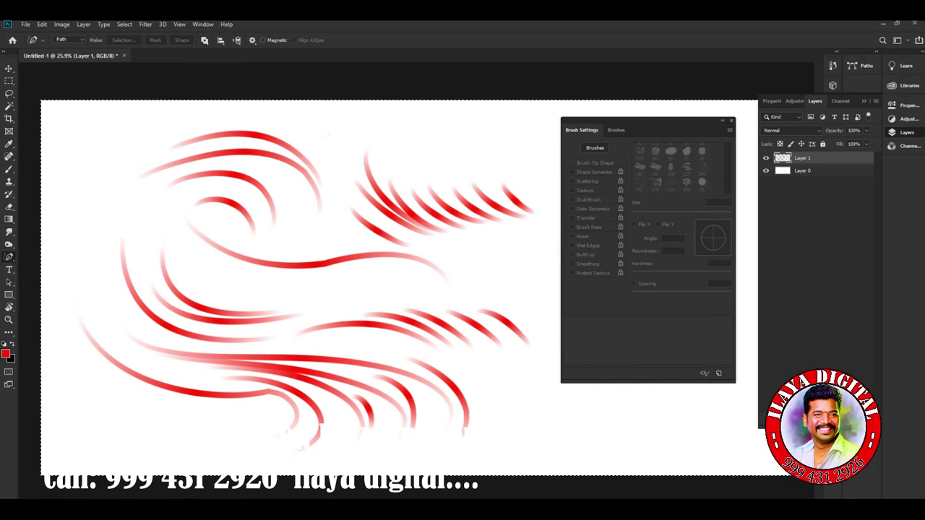
pyautogui.press('Delete')
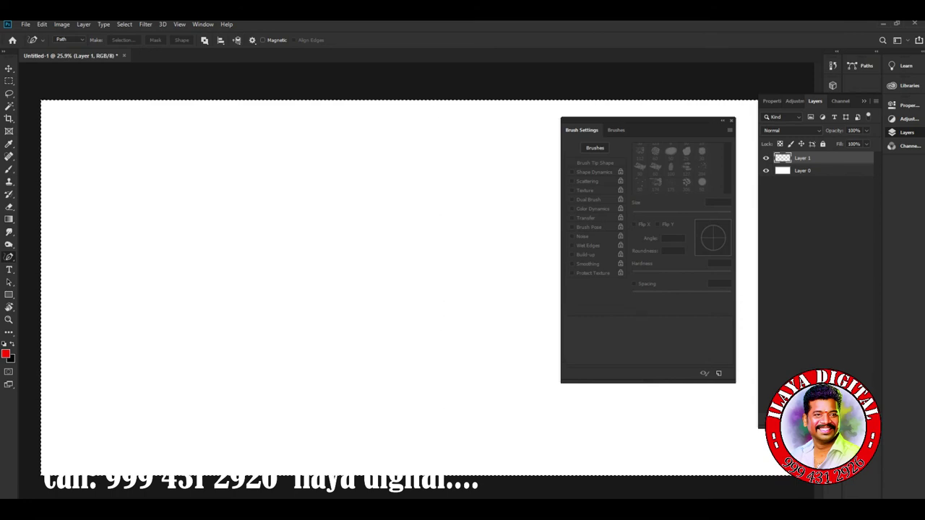
# Switch to the Brush and pick the 45 px leaf-shaped tip
pyautogui.press('b')
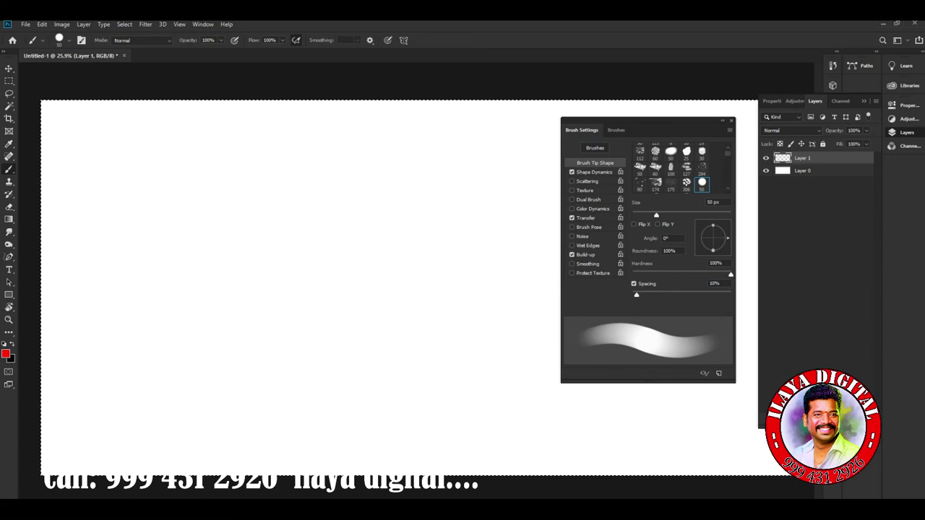
pyautogui.rightClick(231, 222)
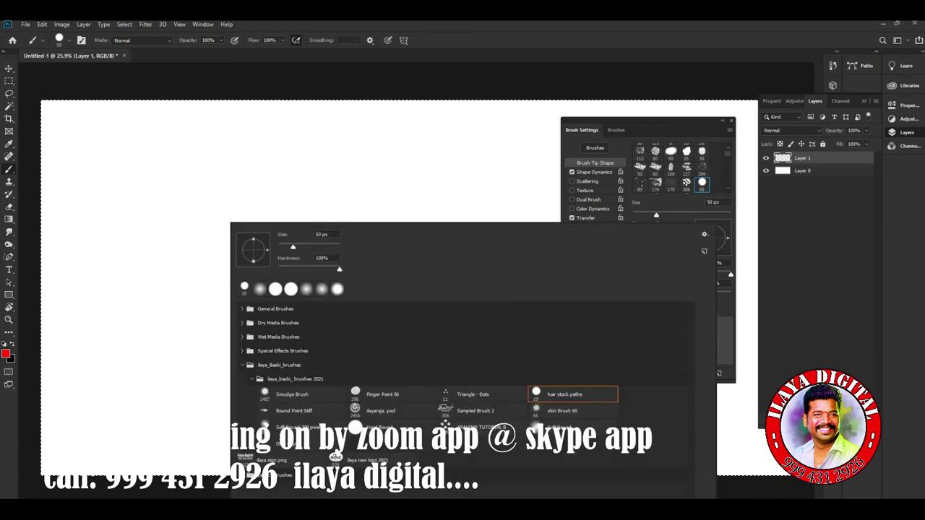
pyautogui.click(470, 427)
pyautogui.click(363, 117)
pyautogui.click(363, 117)
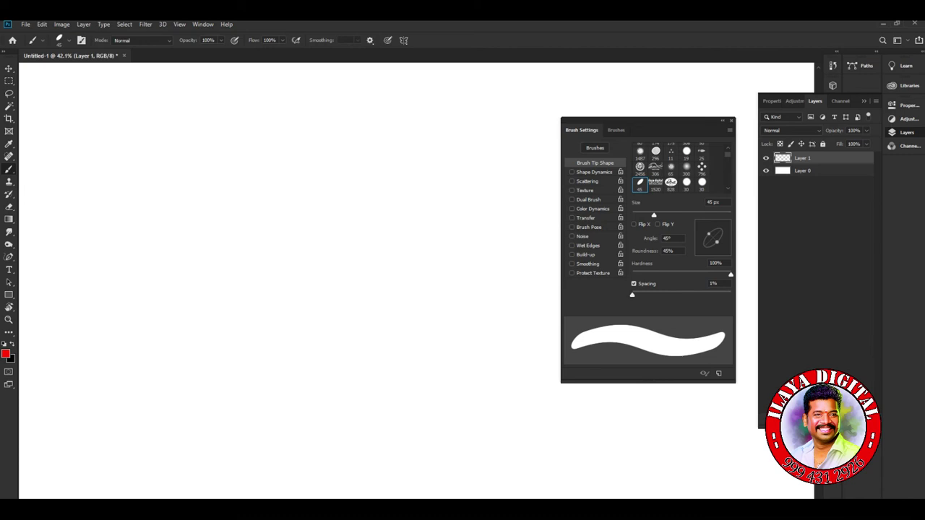
# Enable Transfer and Shape Dynamics with size jitter controlled by Pen Pressure
pyautogui.click(572, 218)
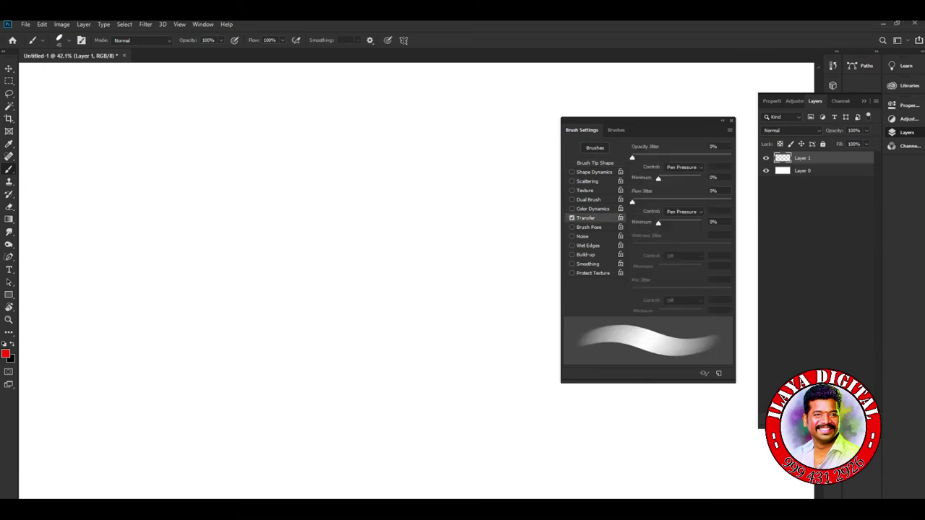
pyautogui.click(571, 172)
pyautogui.click(683, 167)
pyautogui.click(679, 188)
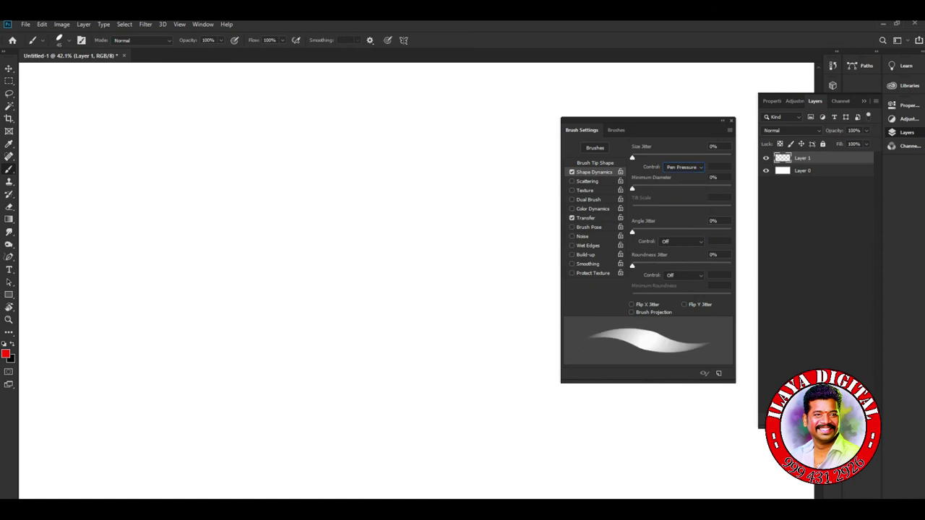
pyautogui.click(595, 163)
# Set the brush to 90 px and paint red curved strokes fanning right from the upper left
pyautogui.moveTo(653, 214); pyautogui.dragTo(651, 215)
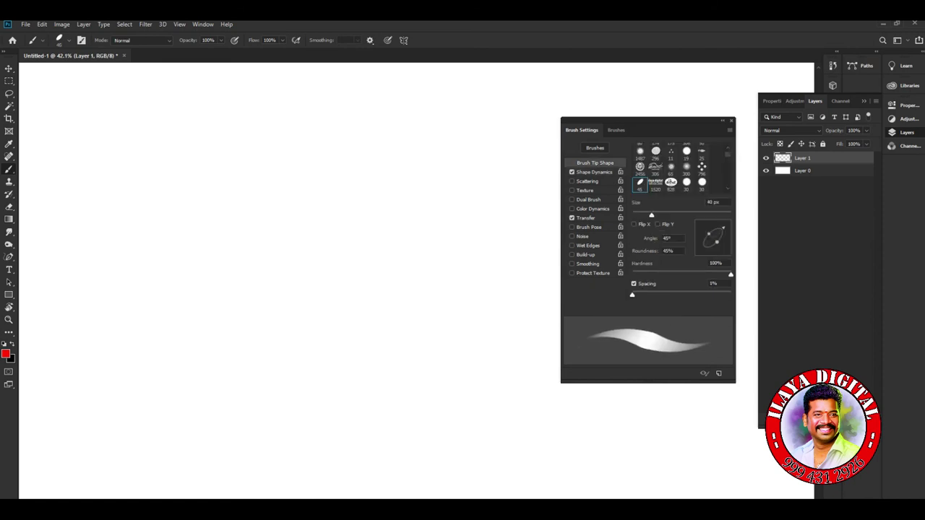
pyautogui.moveTo(651, 215); pyautogui.dragTo(676, 215)
pyautogui.moveTo(68, 185); pyautogui.dragTo(253, 297)
pyautogui.moveTo(98, 206)
pyautogui.mouseDown()
pyautogui.moveTo(244, 279)
pyautogui.moveTo(249, 270)
pyautogui.mouseUp()
pyautogui.moveTo(150, 218); pyautogui.dragTo(263, 265)
pyautogui.moveTo(180, 227)
pyautogui.mouseDown()
pyautogui.moveTo(282, 261)
pyautogui.moveTo(303, 259)
pyautogui.mouseUp()
pyautogui.moveTo(223, 232); pyautogui.dragTo(314, 256)
pyautogui.moveTo(259, 236)
pyautogui.mouseDown()
pyautogui.moveTo(358, 247)
pyautogui.moveTo(336, 240)
pyautogui.mouseUp()
# Paint a long red arc across the lower canvas with a cluster of curved strokes beneath it
pyautogui.moveTo(101, 382)
pyautogui.mouseDown()
pyautogui.moveTo(361, 340)
pyautogui.moveTo(437, 423)
pyautogui.mouseUp()
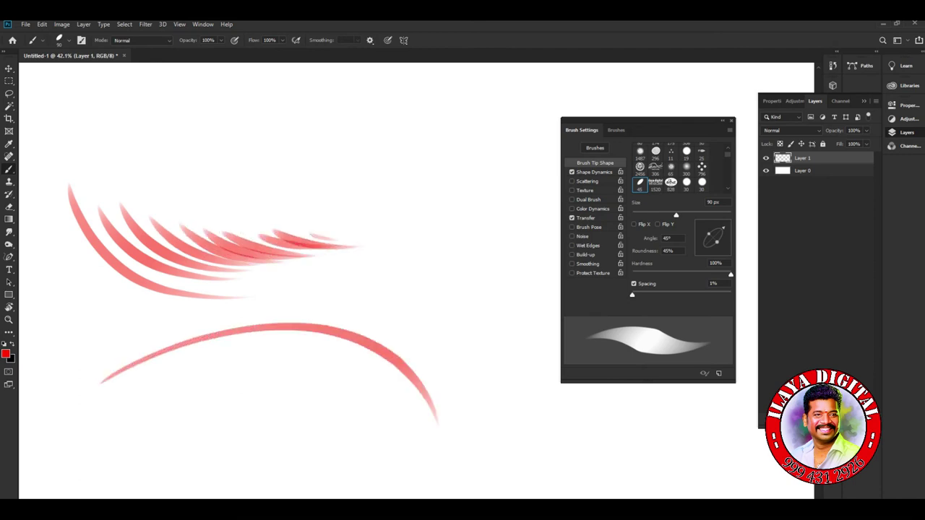
pyautogui.moveTo(103, 385); pyautogui.dragTo(377, 419)
pyautogui.moveTo(133, 361); pyautogui.dragTo(363, 412)
pyautogui.moveTo(118, 383); pyautogui.dragTo(317, 403)
pyautogui.moveTo(120, 384); pyautogui.dragTo(269, 423)
pyautogui.moveTo(148, 364); pyautogui.dragTo(288, 426)
pyautogui.moveTo(136, 376); pyautogui.dragTo(297, 427)
pyautogui.moveTo(220, 373); pyautogui.dragTo(300, 428)
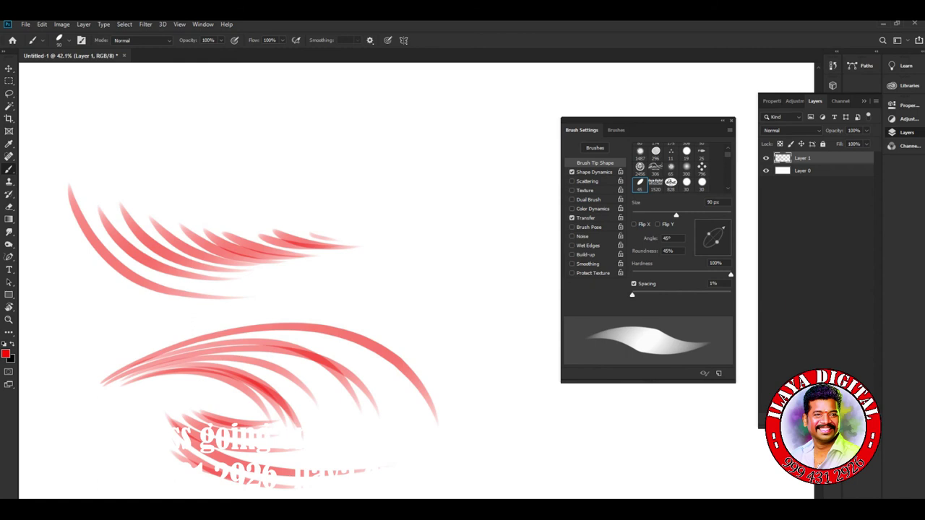
# Paint a cluster of curved red strokes rising toward the top of the canvas
pyautogui.moveTo(213, 205); pyautogui.dragTo(434, 92)
pyautogui.moveTo(214, 199)
pyautogui.mouseDown()
pyautogui.moveTo(242, 145)
pyautogui.moveTo(409, 101)
pyautogui.moveTo(207, 154)
pyautogui.moveTo(418, 85)
pyautogui.moveTo(199, 188)
pyautogui.moveTo(383, 89)
pyautogui.moveTo(203, 195)
pyautogui.moveTo(344, 65)
pyautogui.mouseUp()
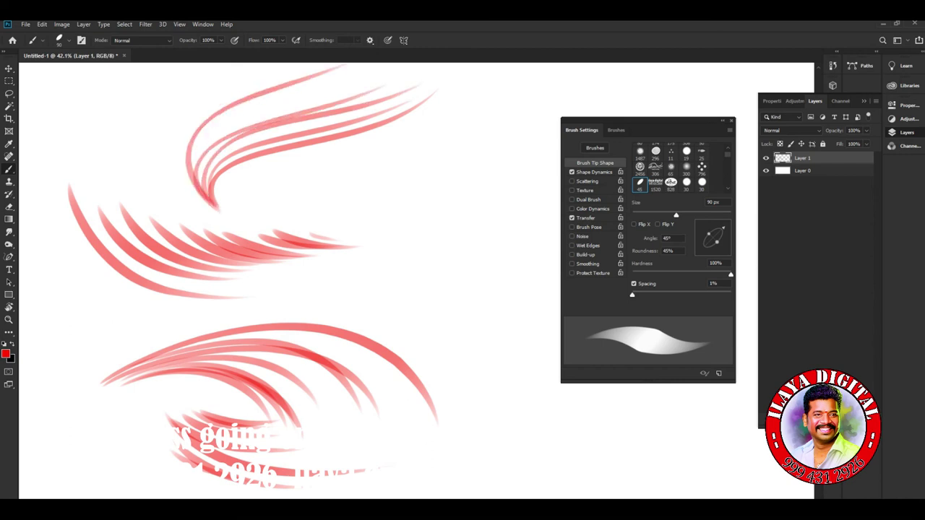
pyautogui.moveTo(209, 197); pyautogui.dragTo(359, 70)
pyautogui.moveTo(214, 185); pyautogui.dragTo(382, 65)
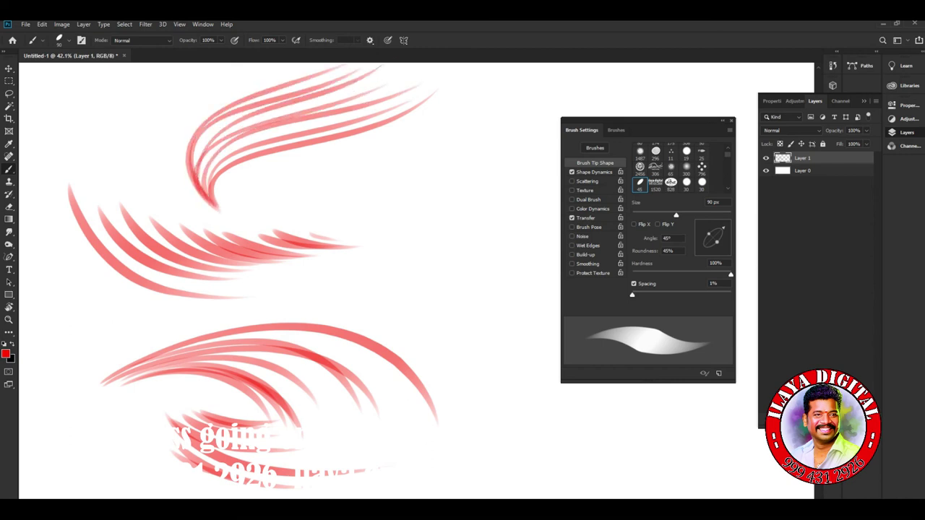
pyautogui.moveTo(229, 213); pyautogui.dragTo(445, 92)
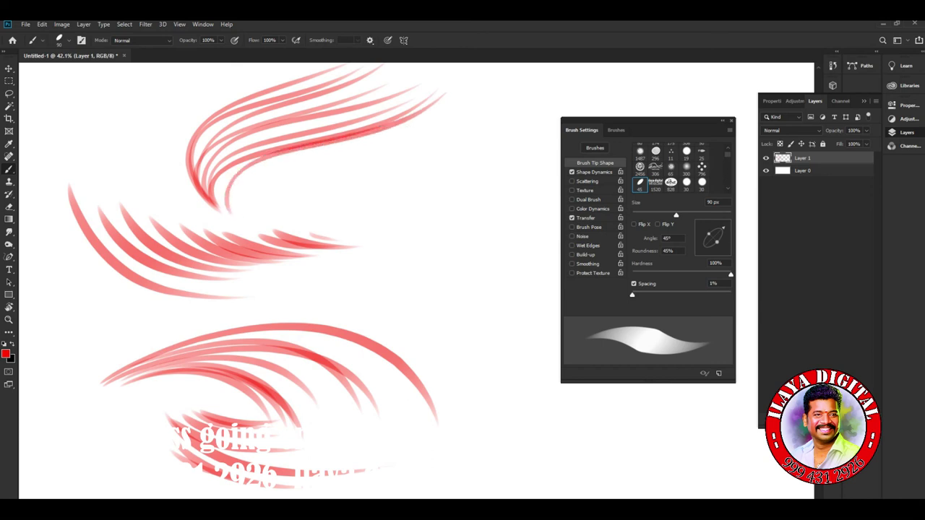
# Paint a group of curved red strokes on the right side of the canvas
pyautogui.moveTo(378, 171); pyautogui.dragTo(507, 292)
pyautogui.moveTo(416, 145); pyautogui.dragTo(504, 261)
pyautogui.moveTo(438, 132); pyautogui.dragTo(525, 242)
pyautogui.moveTo(466, 124); pyautogui.dragTo(526, 219)
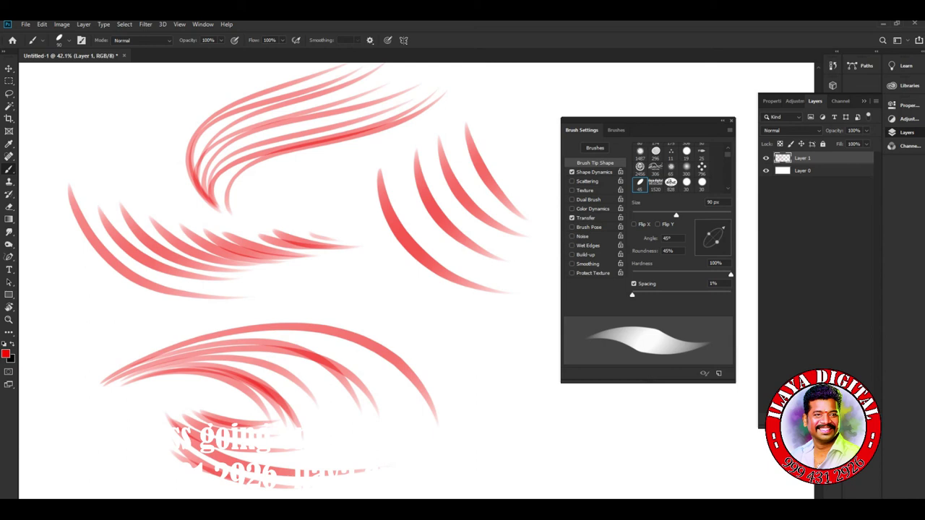
pyautogui.rightClick(239, 179)
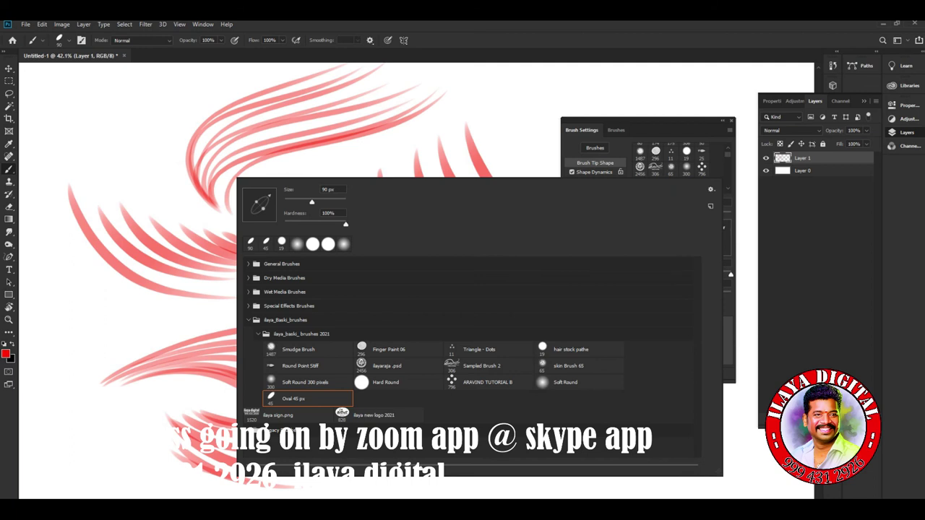
# Switch to the Oval 45 px tip enlarged to about 600 px and build a solid red oval dab
pyautogui.click(110, 145)
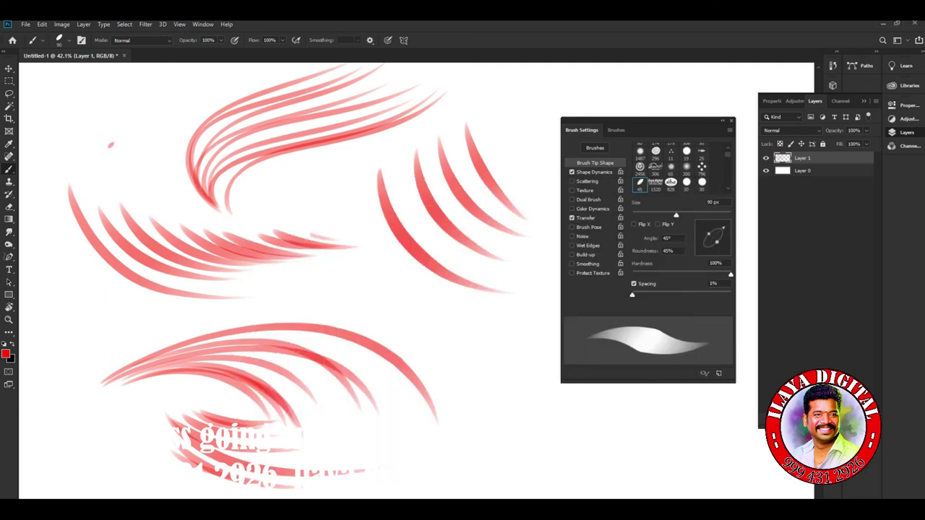
pyautogui.press(']')
pyautogui.press(']')
pyautogui.press(']')
pyautogui.press(']')
pyautogui.press(']')
pyautogui.press(']')
pyautogui.press(']')
pyautogui.click(330, 271)
pyautogui.click(330, 271)
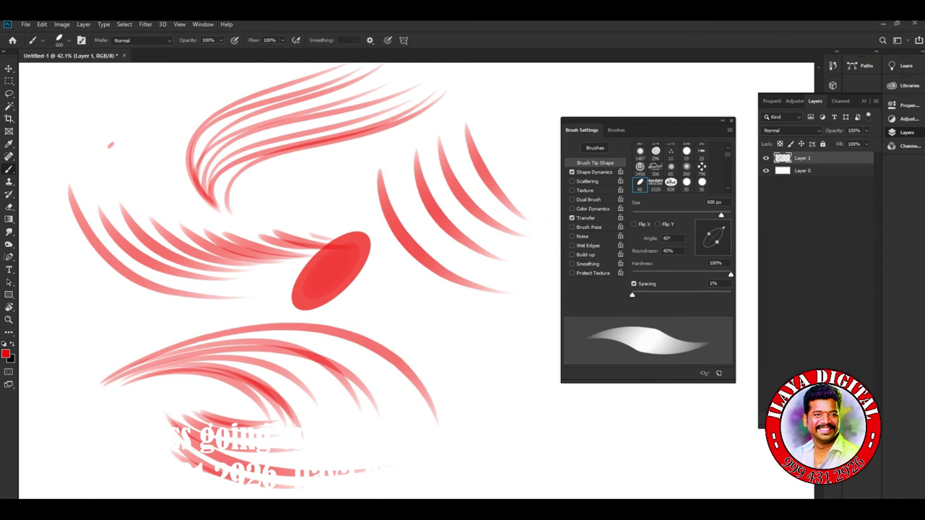
# Clear the canvas, stamp a large red oval at top-left, and paint a fading 175 px stroke
pyautogui.press('Delete')
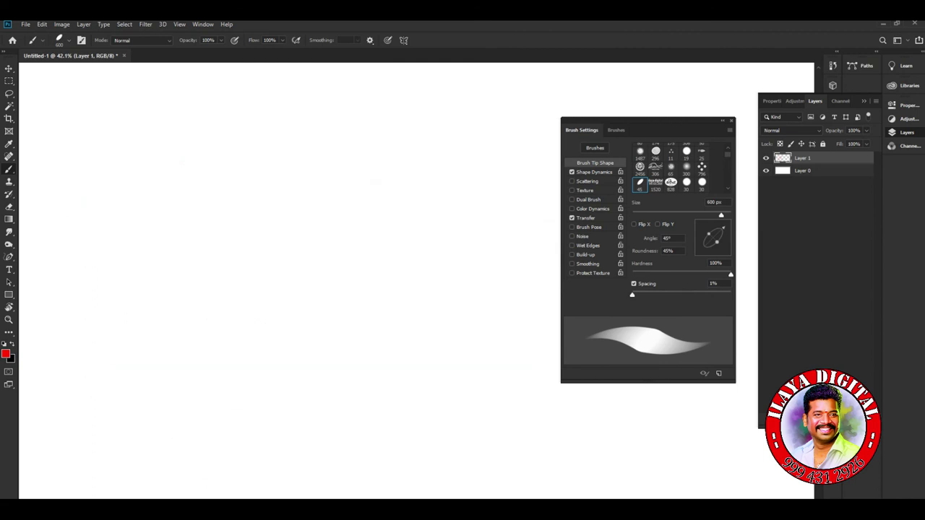
pyautogui.click(108, 139)
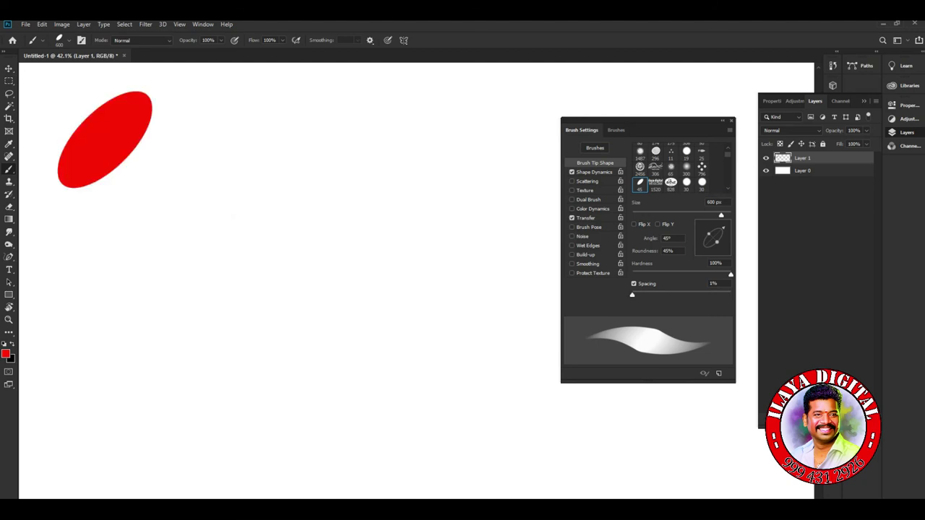
pyautogui.press('[')
pyautogui.press('[')
pyautogui.press('[')
pyautogui.press('[')
pyautogui.press('[')
pyautogui.press('[')
pyautogui.moveTo(194, 103)
pyautogui.mouseDown()
pyautogui.moveTo(293, 150)
pyautogui.moveTo(414, 141)
pyautogui.mouseUp()
pyautogui.rightClick(263, 224)
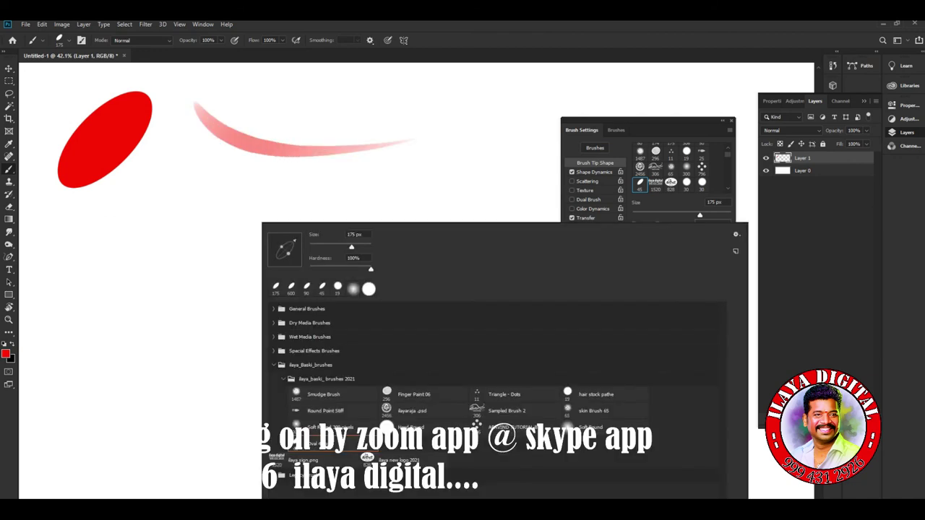
# Paint a soft red dot with the Soft Round brush, then switch to the hard round tip
pyautogui.click(579, 427)
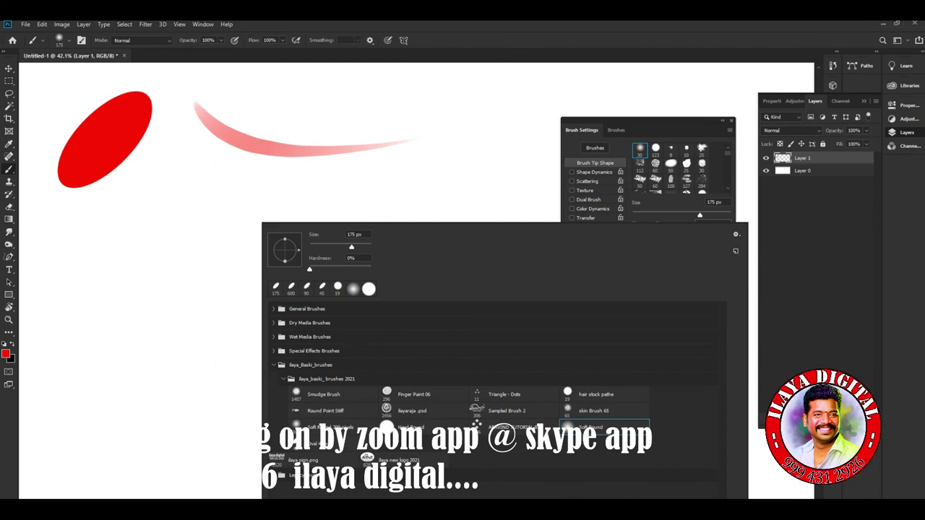
pyautogui.click(248, 189)
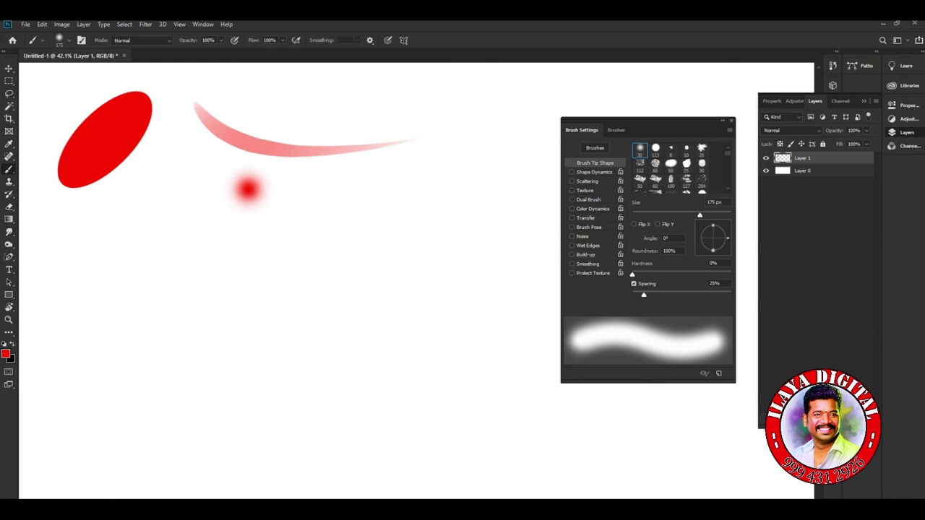
pyautogui.click(655, 148)
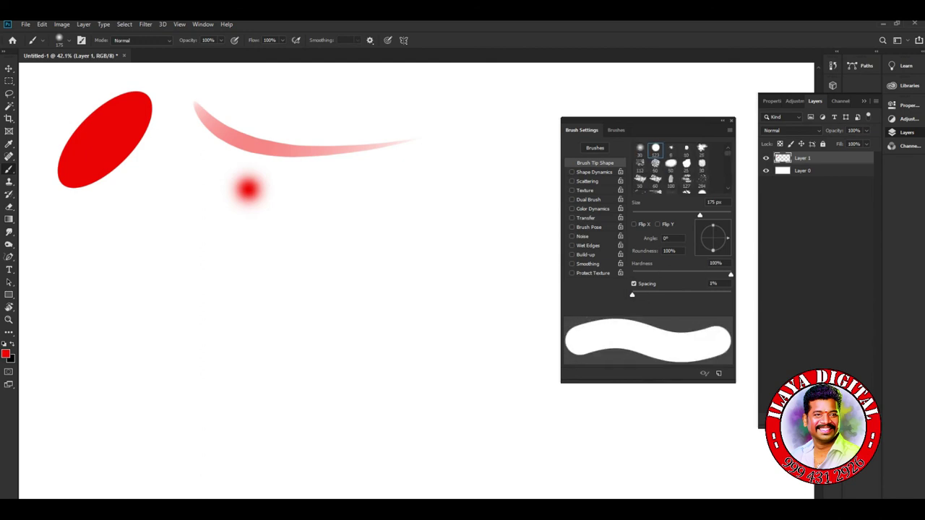
# Paint a hard red dot and a thick solid red arc, then re-enable Transfer fading
pyautogui.click(304, 188)
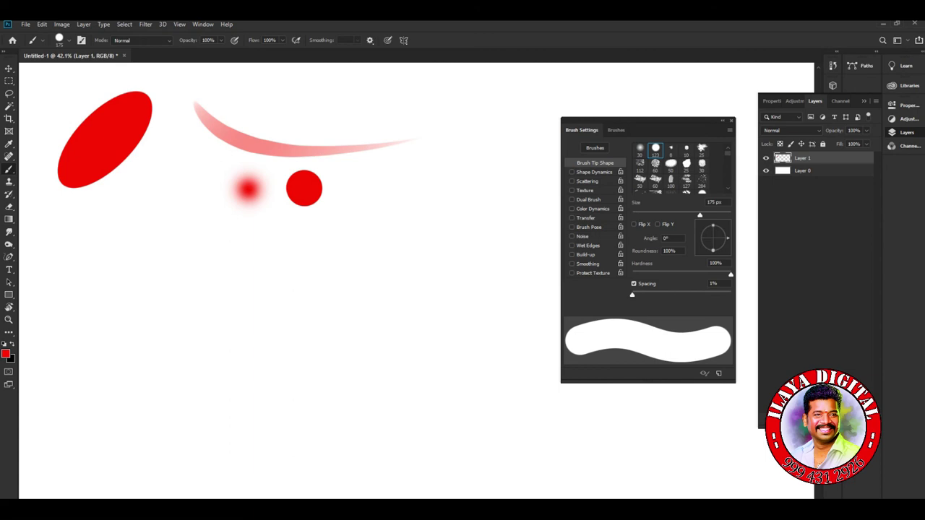
pyautogui.moveTo(114, 247)
pyautogui.mouseDown()
pyautogui.moveTo(264, 355)
pyautogui.moveTo(343, 346)
pyautogui.mouseUp()
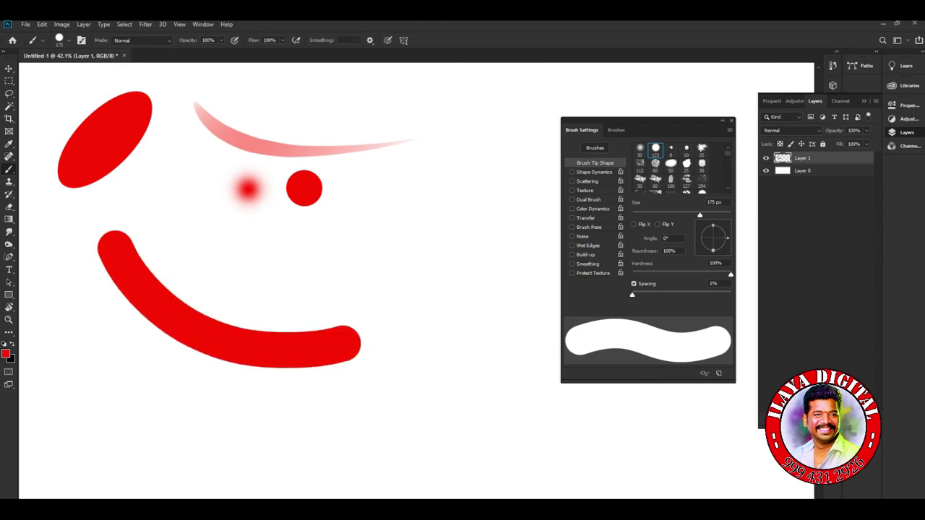
pyautogui.click(571, 217)
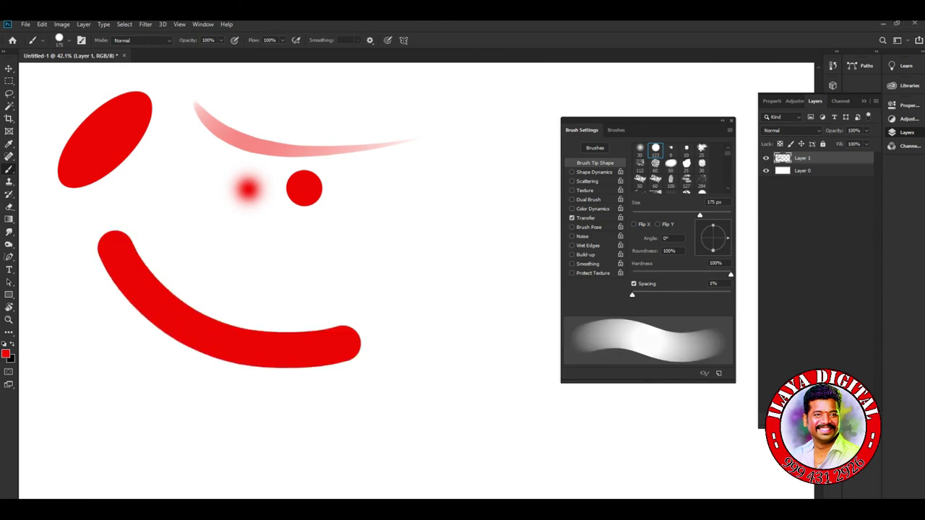
pyautogui.click(585, 218)
# Enable pen-pressure Shape Dynamics and set the brush tip to 72 px with 97% hardness
pyautogui.click(571, 172)
pyautogui.click(683, 167)
pyautogui.click(681, 196)
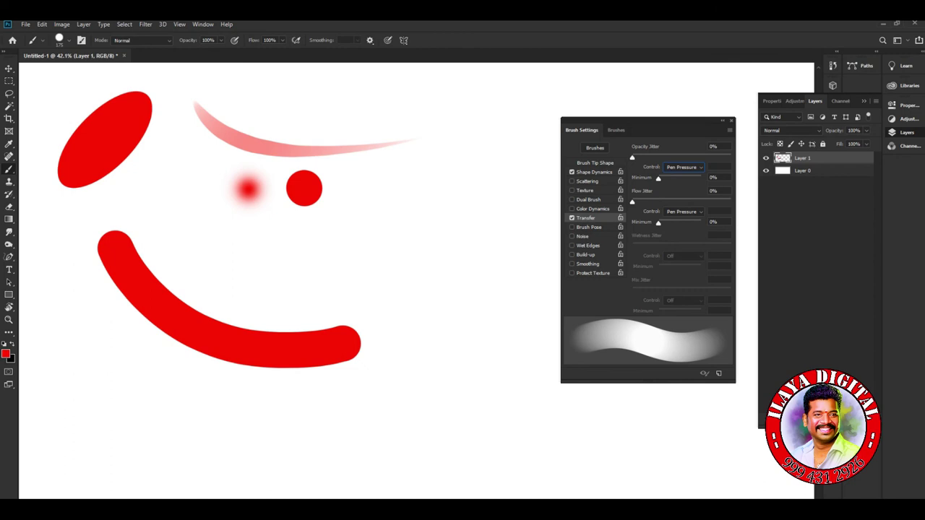
pyautogui.click(594, 162)
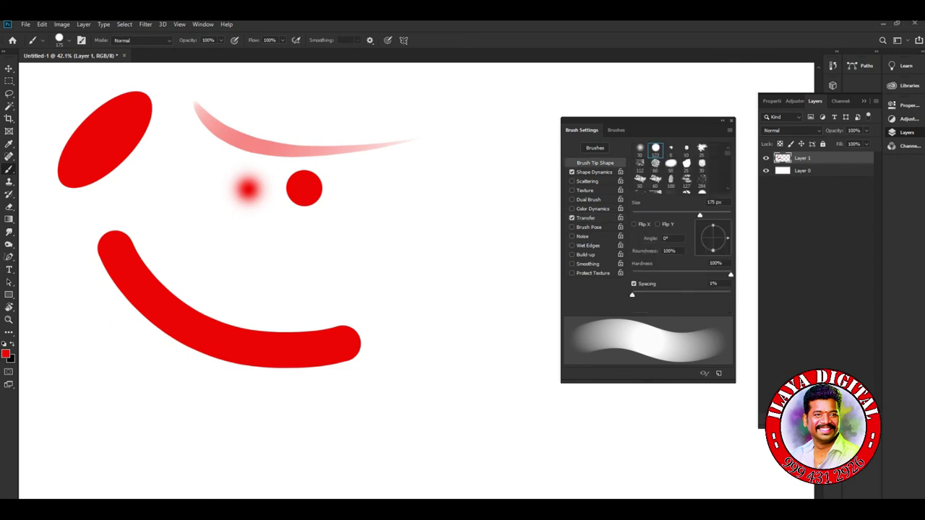
pyautogui.moveTo(700, 215); pyautogui.dragTo(667, 216)
pyautogui.moveTo(731, 274); pyautogui.dragTo(728, 275)
# Paint soft tapering red arcs above the thick stroke and several more at the lower left
pyautogui.moveTo(165, 219)
pyautogui.mouseDown()
pyautogui.moveTo(180, 243)
pyautogui.moveTo(358, 297)
pyautogui.mouseUp()
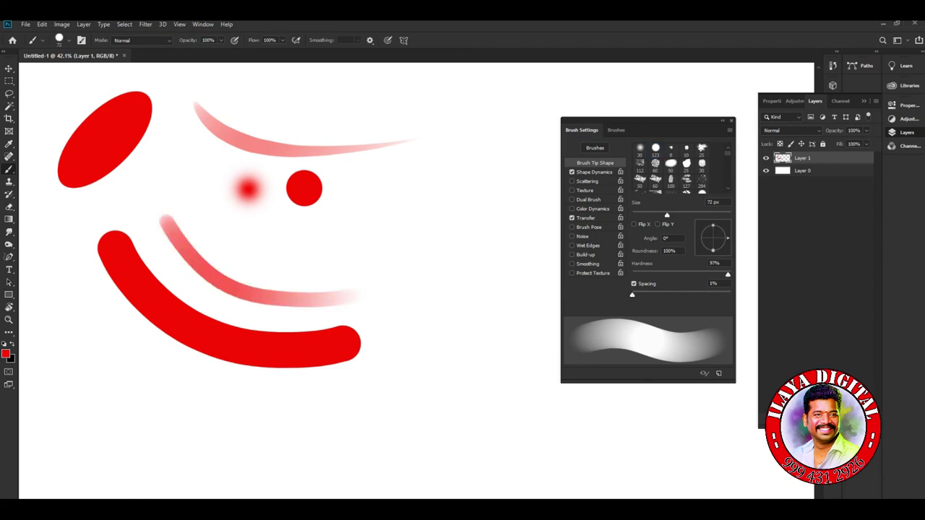
pyautogui.click(655, 149)
pyautogui.moveTo(67, 334)
pyautogui.mouseDown()
pyautogui.moveTo(91, 379)
pyautogui.moveTo(217, 430)
pyautogui.moveTo(289, 420)
pyautogui.mouseUp()
pyautogui.moveTo(115, 340); pyautogui.dragTo(148, 372)
pyautogui.moveTo(190, 402); pyautogui.dragTo(274, 417)
pyautogui.moveTo(152, 340); pyautogui.dragTo(326, 410)
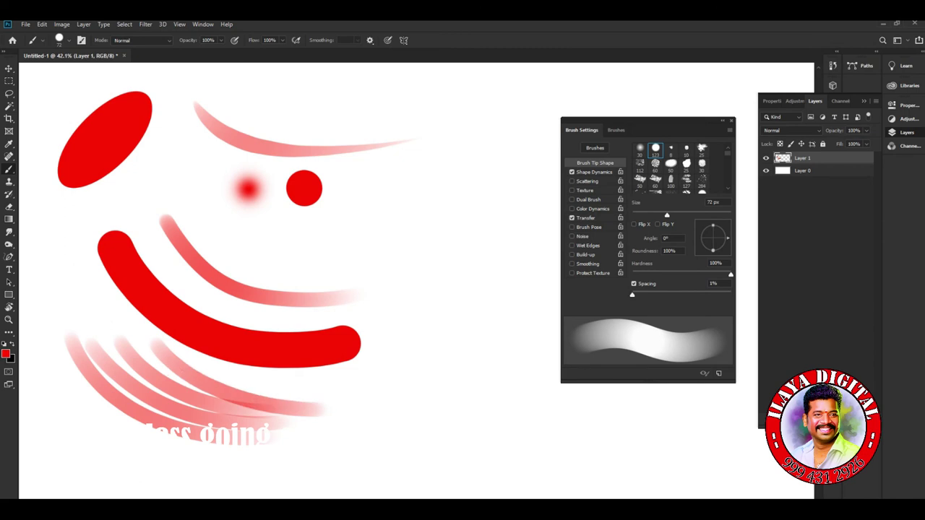
pyautogui.click(594, 172)
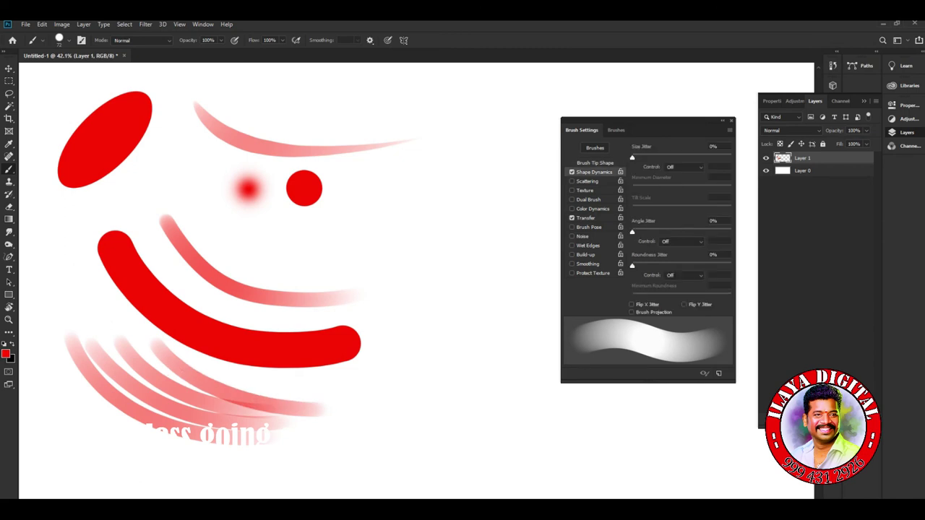
# Turn off size variation and paint fading red arcs below the red dot
pyautogui.click(682, 167)
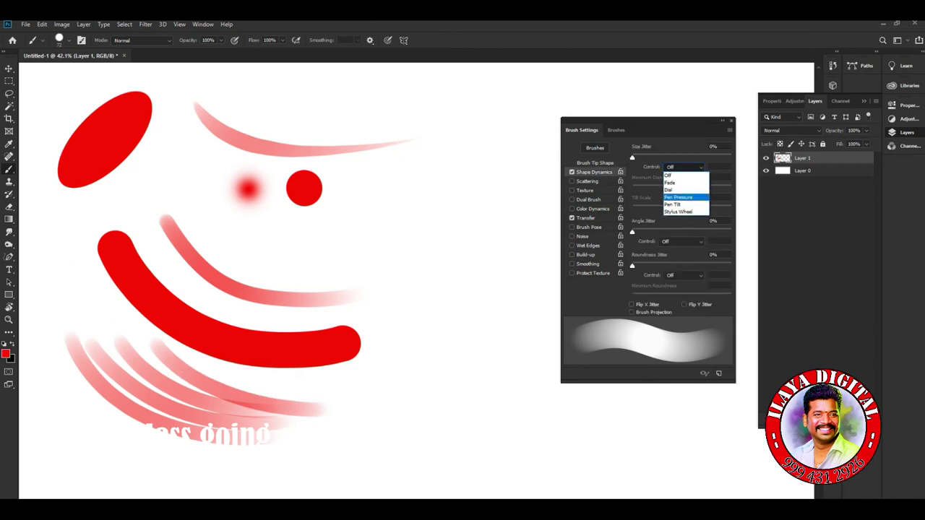
pyautogui.click(679, 186)
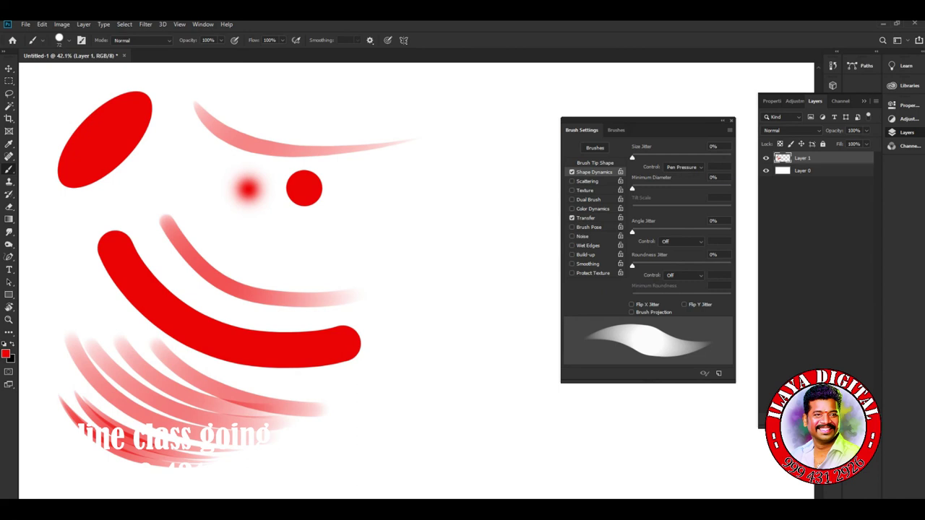
pyautogui.click(571, 172)
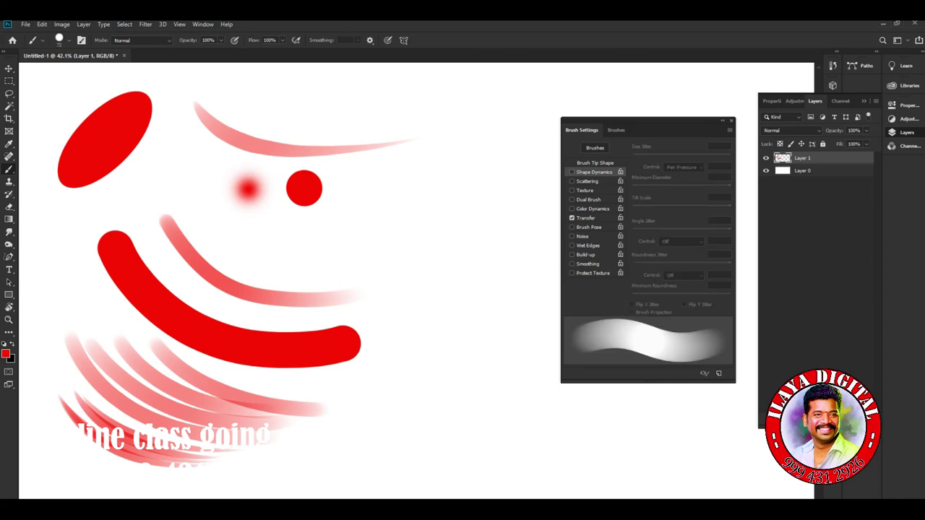
pyautogui.moveTo(197, 217); pyautogui.dragTo(377, 278)
pyautogui.moveTo(224, 211); pyautogui.dragTo(409, 258)
pyautogui.moveTo(289, 209); pyautogui.dragTo(437, 232)
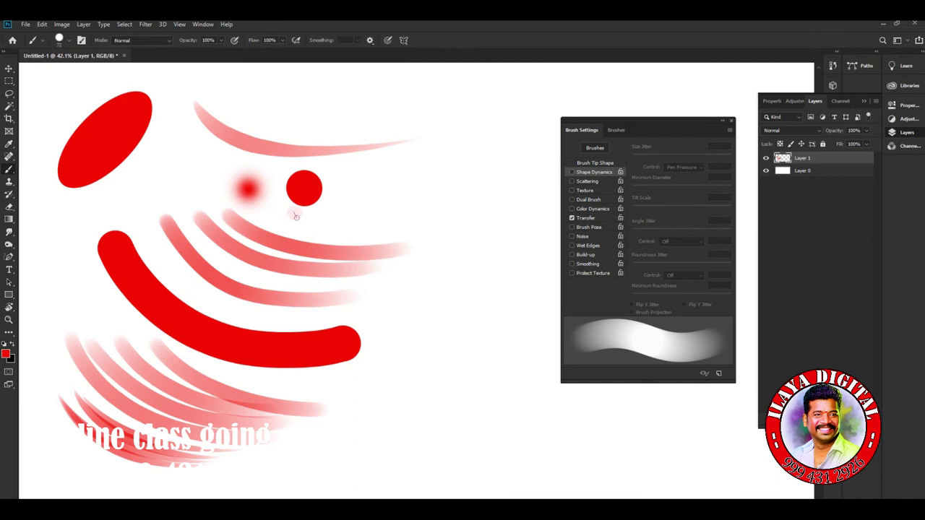
# Paint fading arcs right of the dot and, with tapering re-enabled, toward the lower right
pyautogui.moveTo(346, 170); pyautogui.dragTo(454, 210)
pyautogui.moveTo(374, 300); pyautogui.dragTo(493, 380)
pyautogui.moveTo(401, 289); pyautogui.dragTo(503, 361)
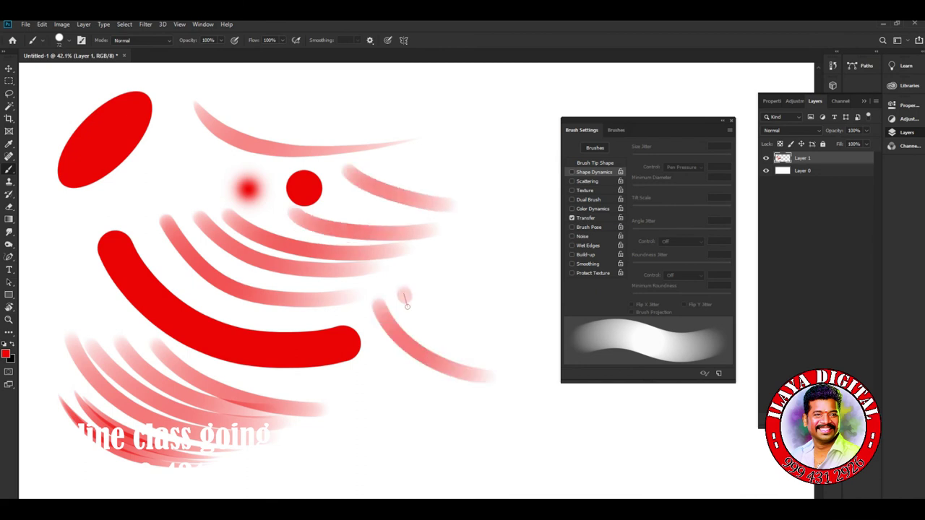
pyautogui.click(571, 172)
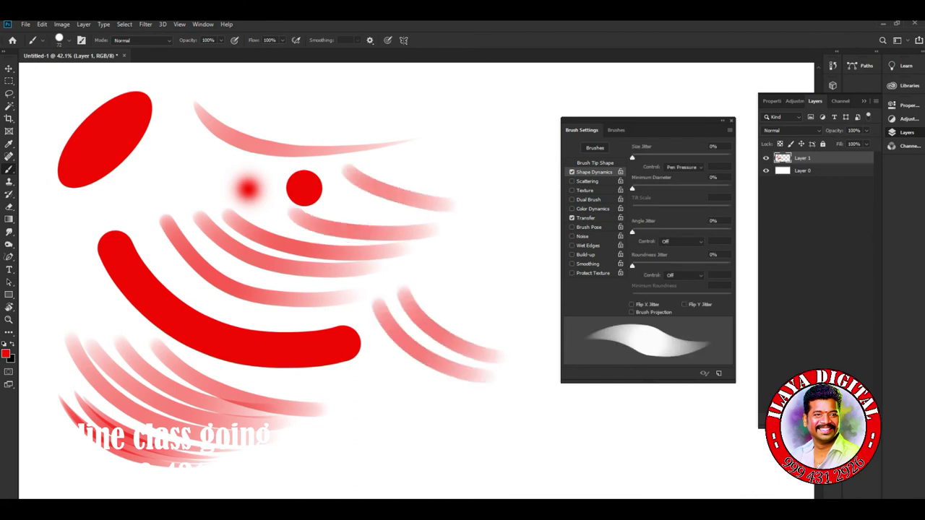
pyautogui.moveTo(363, 386); pyautogui.dragTo(448, 443)
pyautogui.moveTo(378, 369)
pyautogui.mouseDown()
pyautogui.moveTo(470, 429)
pyautogui.moveTo(530, 423)
pyautogui.mouseUp()
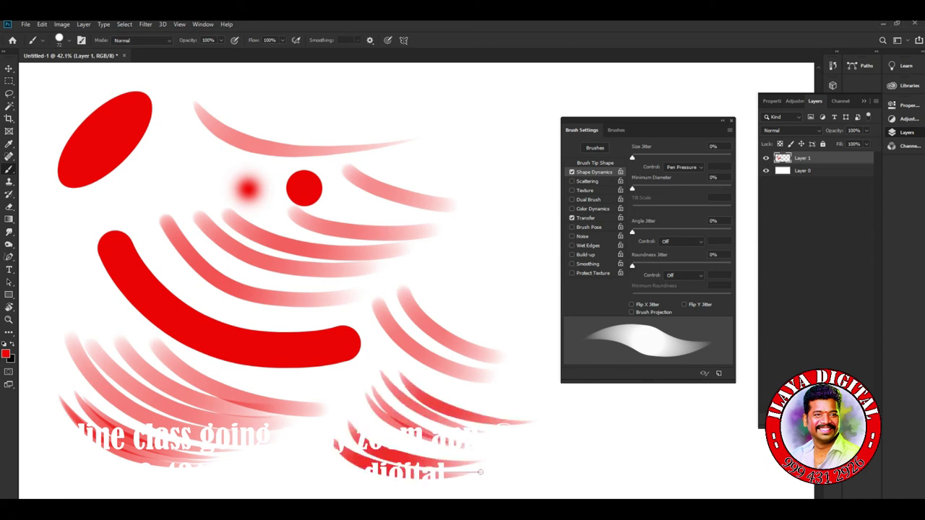
# Paint three curved fading strokes down the right side and a small test dab
pyautogui.moveTo(473, 159); pyautogui.dragTo(520, 304)
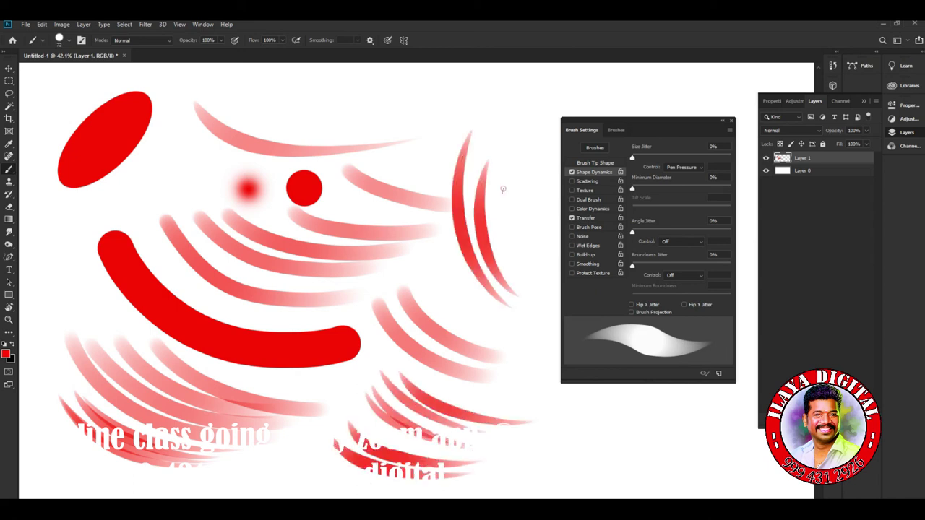
pyautogui.moveTo(501, 186); pyautogui.dragTo(511, 307)
pyautogui.moveTo(505, 207); pyautogui.dragTo(520, 301)
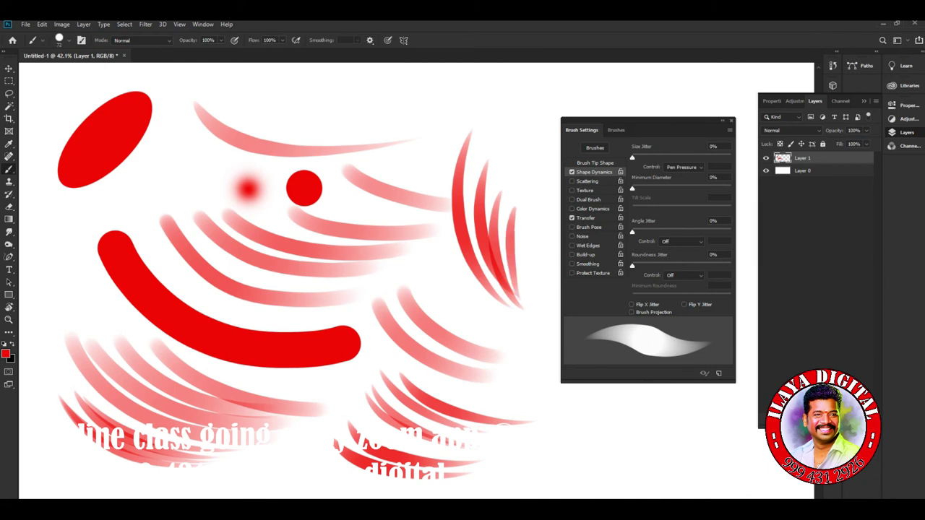
pyautogui.click(282, 108)
# Tilt the brush tip to 49° with 55% roundness at 600 px and stamp an elliptical dab
pyautogui.click(594, 163)
pyautogui.moveTo(728, 238)
pyautogui.mouseDown()
pyautogui.moveTo(723, 227)
pyautogui.moveTo(720, 245)
pyautogui.moveTo(715, 239)
pyautogui.moveTo(709, 215)
pyautogui.moveTo(720, 215)
pyautogui.mouseUp()
pyautogui.click(164, 180)
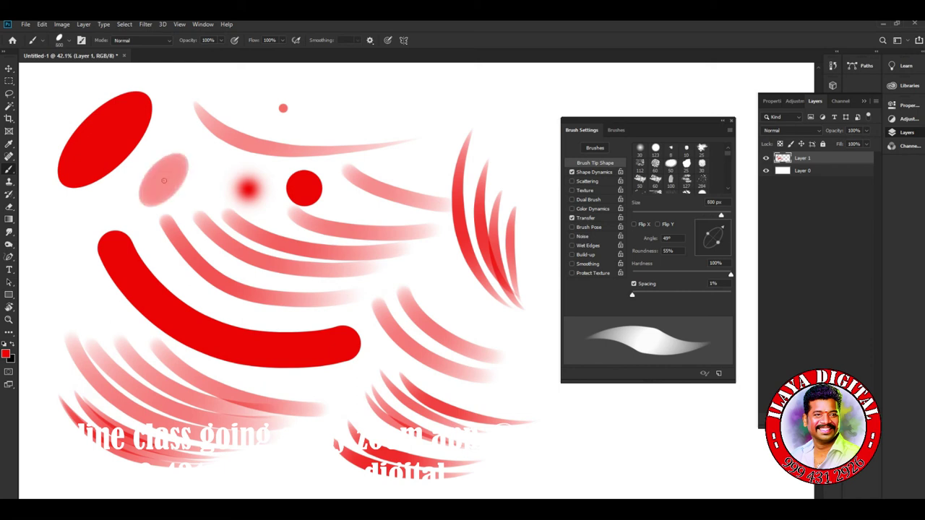
# Stamp three large red ellipses and a soft diagonal stroke, then clear the whole layer
pyautogui.click(78, 283)
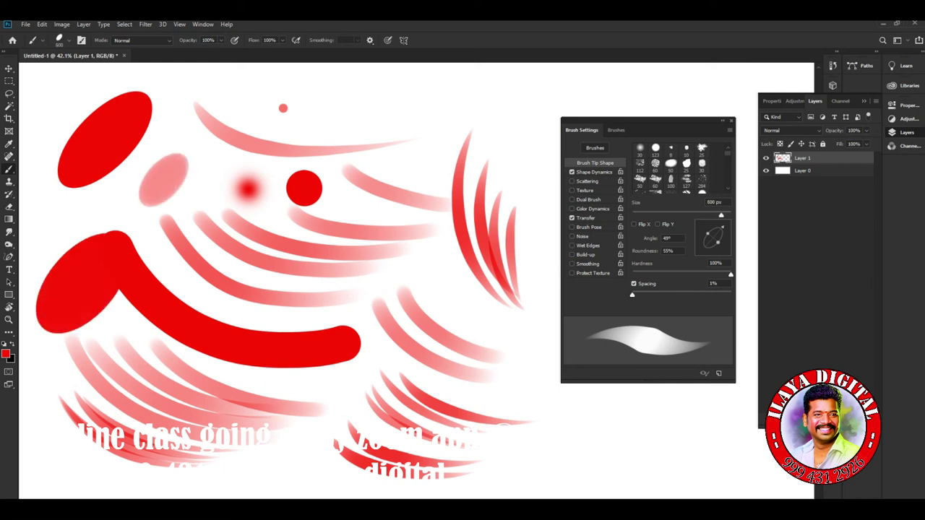
pyautogui.click(334, 155)
pyautogui.click(458, 150)
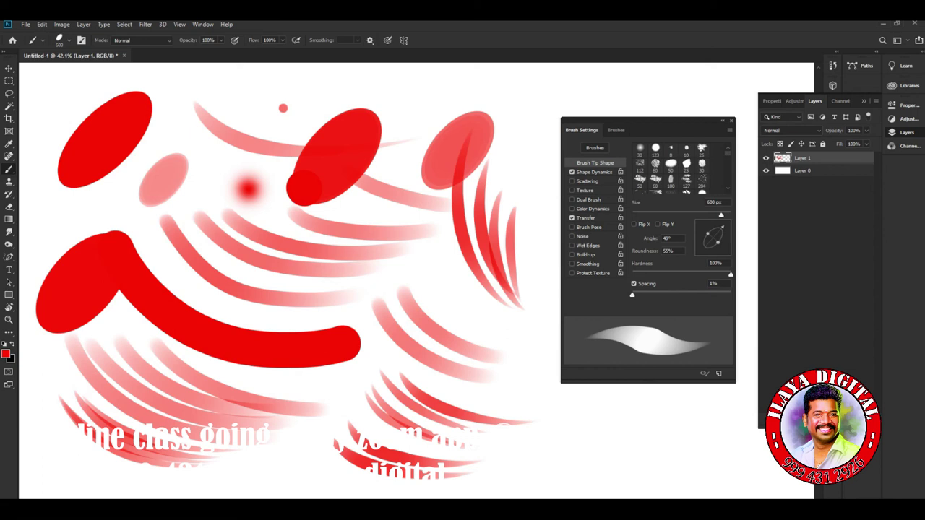
pyautogui.moveTo(215, 209); pyautogui.dragTo(313, 276)
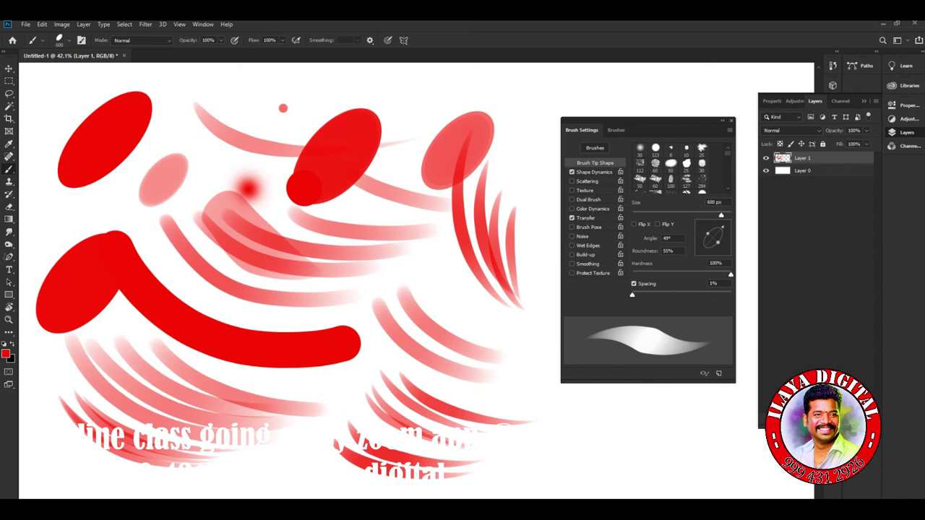
pyautogui.hotkey('ctrl', 'a')
pyautogui.press('Delete')
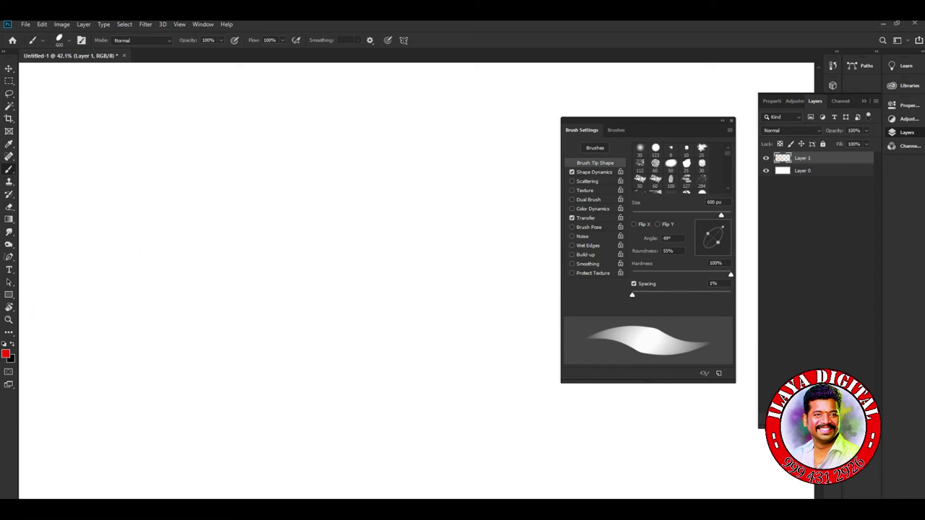
# Paint a large tapered red stroke at the left and a thinner 200 px one above it
pyautogui.click(572, 172)
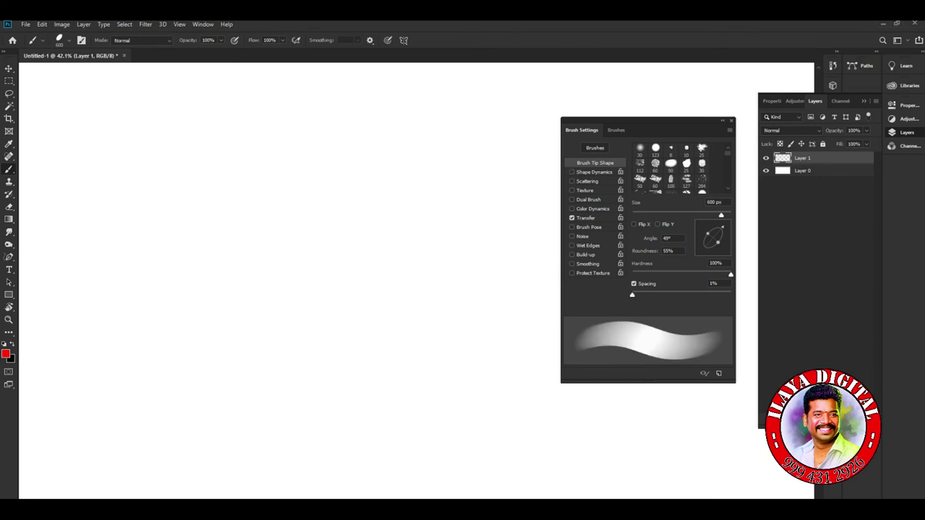
pyautogui.click(572, 172)
pyautogui.moveTo(126, 239); pyautogui.dragTo(325, 343)
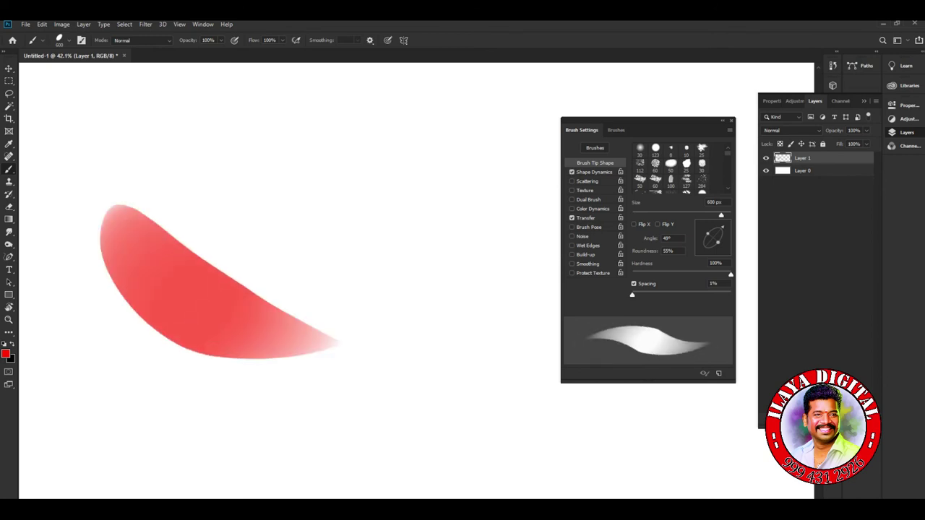
pyautogui.press('[')
pyautogui.press('[')
pyautogui.press('[')
pyautogui.press('[')
pyautogui.moveTo(193, 128); pyautogui.dragTo(408, 289)
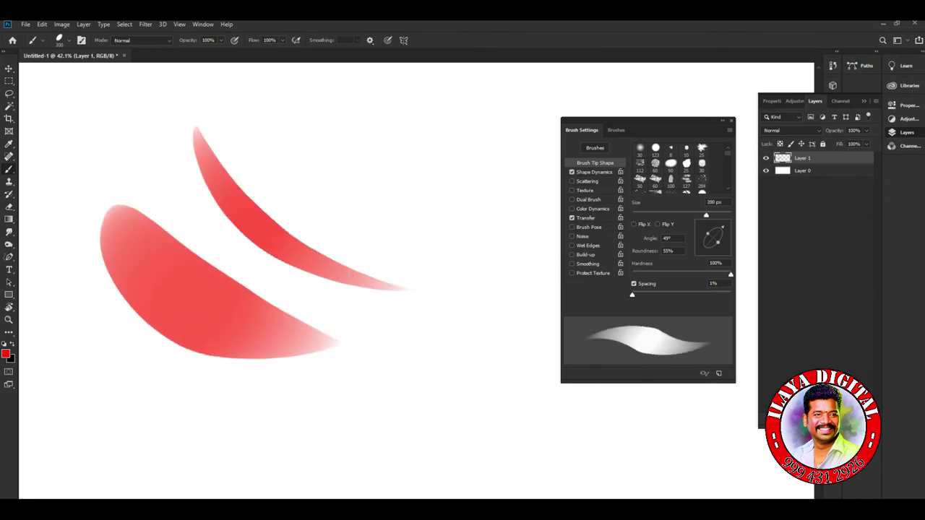
# Paint two fading tapered strokes to the right, then two solid red tapered strokes lower down
pyautogui.click(571, 217)
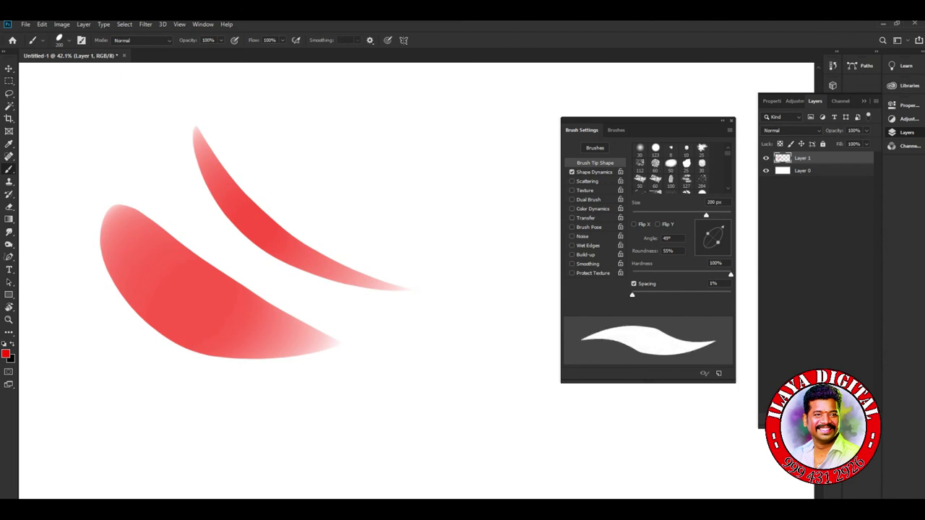
pyautogui.click(586, 218)
pyautogui.moveTo(323, 145); pyautogui.dragTo(476, 268)
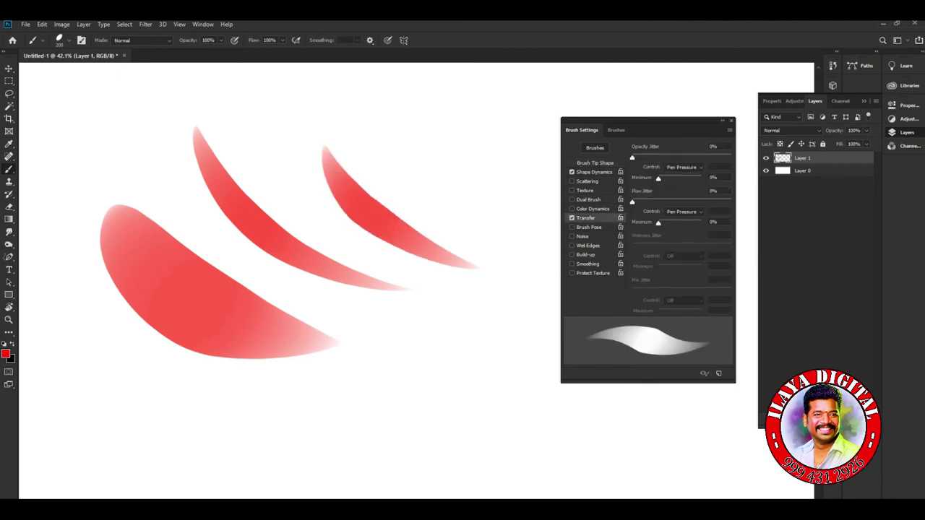
pyautogui.moveTo(290, 144); pyautogui.dragTo(425, 284)
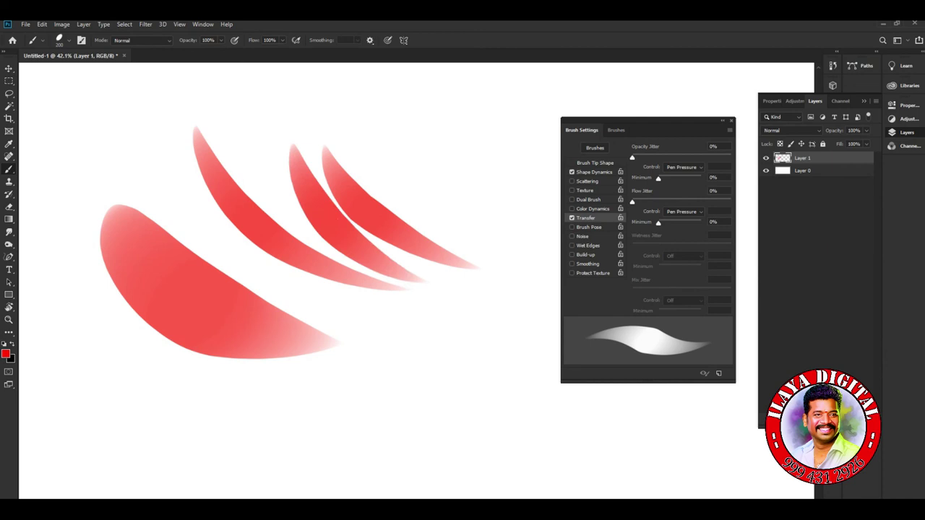
pyautogui.click(571, 218)
pyautogui.moveTo(304, 294); pyautogui.dragTo(487, 402)
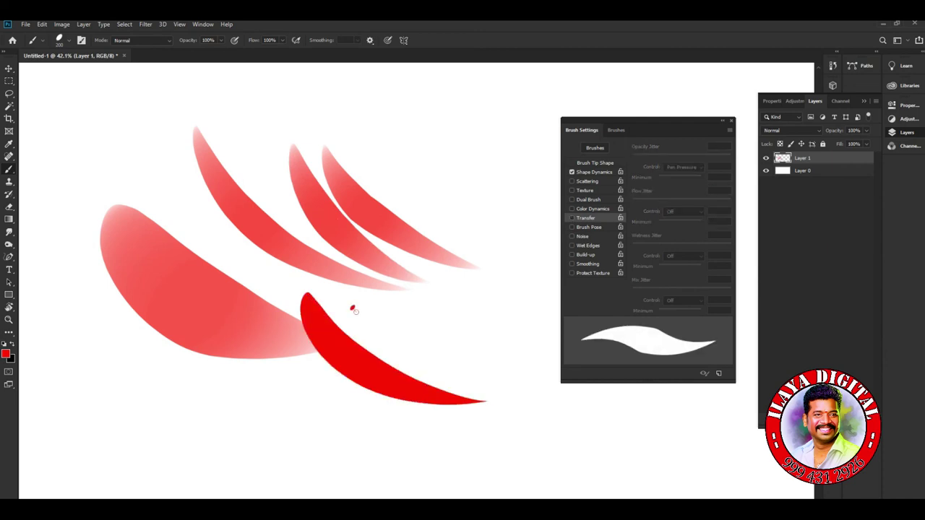
pyautogui.moveTo(351, 307); pyautogui.dragTo(498, 370)
# Re-enable the opacity fade and paint faded strokes at the lower left and beneath the red ones
pyautogui.click(571, 217)
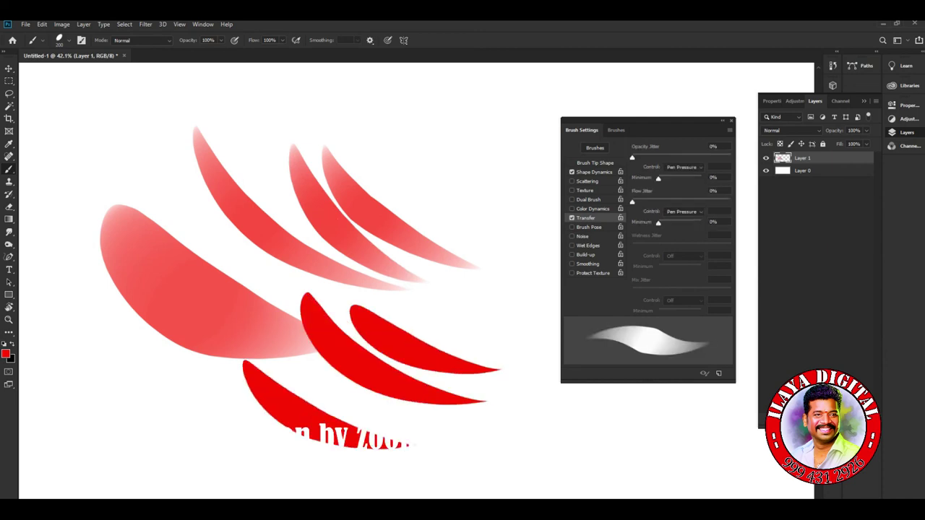
pyautogui.moveTo(165, 321); pyautogui.dragTo(318, 453)
pyautogui.moveTo(123, 372); pyautogui.dragTo(264, 457)
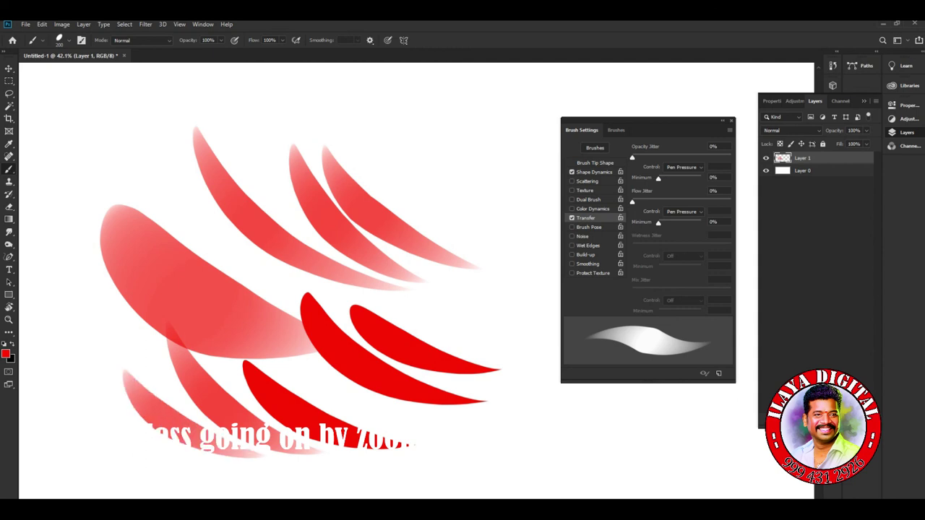
pyautogui.moveTo(476, 395); pyautogui.dragTo(455, 398)
pyautogui.moveTo(383, 396)
pyautogui.mouseDown()
pyautogui.moveTo(446, 421)
pyautogui.moveTo(522, 431)
pyautogui.mouseUp()
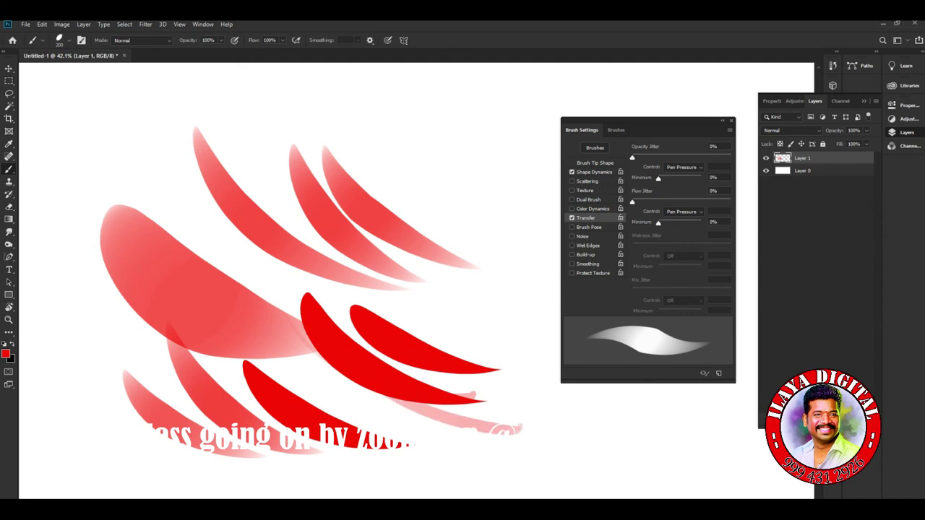
# Paint a bold red tapered stroke across the top and faint pink arcs at the left edge
pyautogui.moveTo(139, 110); pyautogui.dragTo(292, 279)
pyautogui.moveTo(230, 99)
pyautogui.mouseDown()
pyautogui.moveTo(434, 227)
pyautogui.moveTo(506, 208)
pyautogui.mouseUp()
pyautogui.moveTo(50, 152)
pyautogui.mouseDown()
pyautogui.moveTo(50, 190)
pyautogui.moveTo(126, 293)
pyautogui.mouseUp()
pyautogui.moveTo(73, 142)
pyautogui.mouseDown()
pyautogui.moveTo(94, 253)
pyautogui.moveTo(119, 264)
pyautogui.mouseUp()
pyautogui.moveTo(95, 134)
pyautogui.mouseDown()
pyautogui.moveTo(98, 195)
pyautogui.moveTo(159, 267)
pyautogui.moveTo(217, 289)
pyautogui.mouseUp()
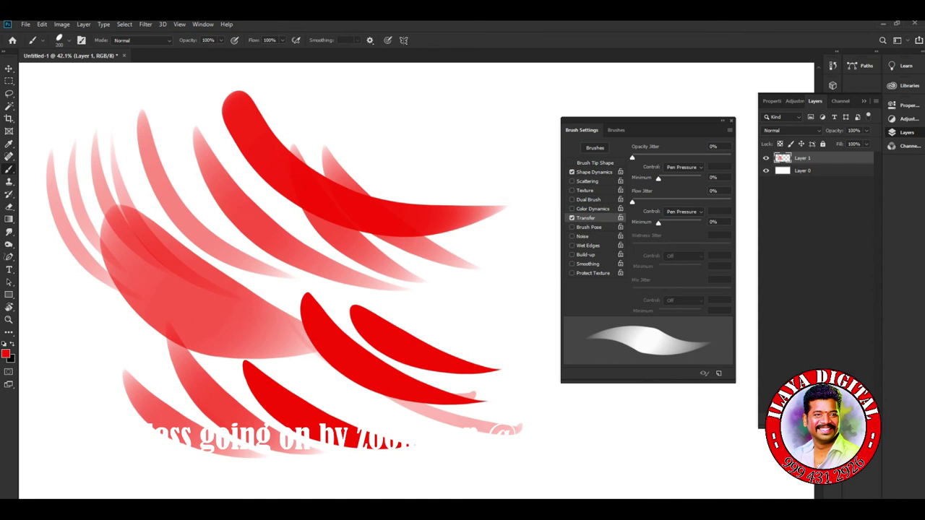
# Add a faint curved stroke at the lower left and tapered faint pink arcs at the upper right
pyautogui.moveTo(54, 282)
pyautogui.mouseDown()
pyautogui.moveTo(47, 312)
pyautogui.moveTo(180, 386)
pyautogui.mouseUp()
pyautogui.moveTo(307, 96)
pyautogui.mouseDown()
pyautogui.moveTo(359, 157)
pyautogui.moveTo(450, 166)
pyautogui.moveTo(504, 155)
pyautogui.mouseUp()
pyautogui.moveTo(350, 104); pyautogui.dragTo(430, 133)
pyautogui.moveTo(505, 142); pyautogui.dragTo(537, 134)
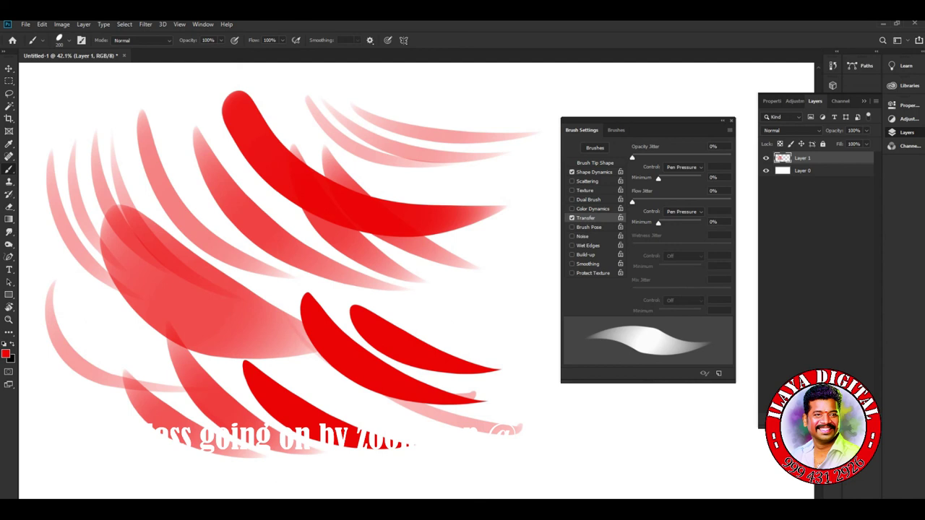
pyautogui.click(595, 162)
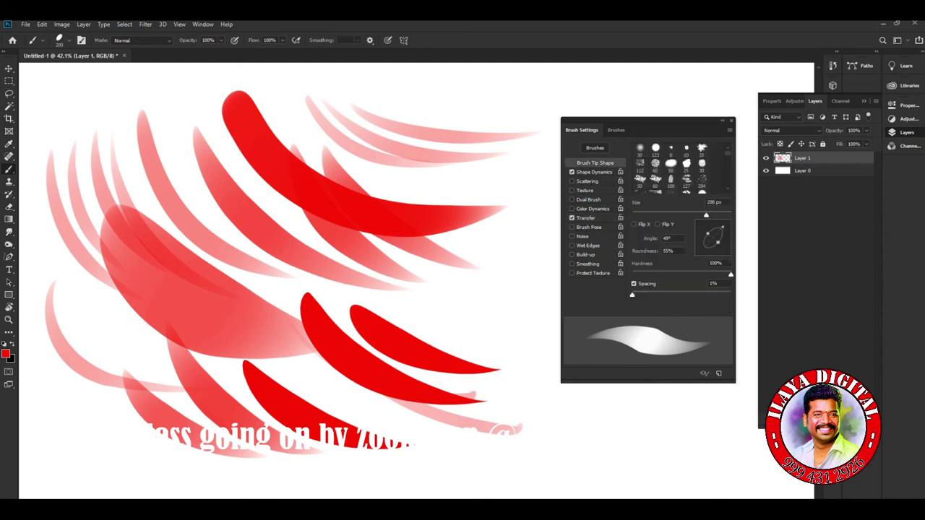
# Set the brush tip angle to 31°, adjust its hardness, and turn off Spacing
pyautogui.write('25')
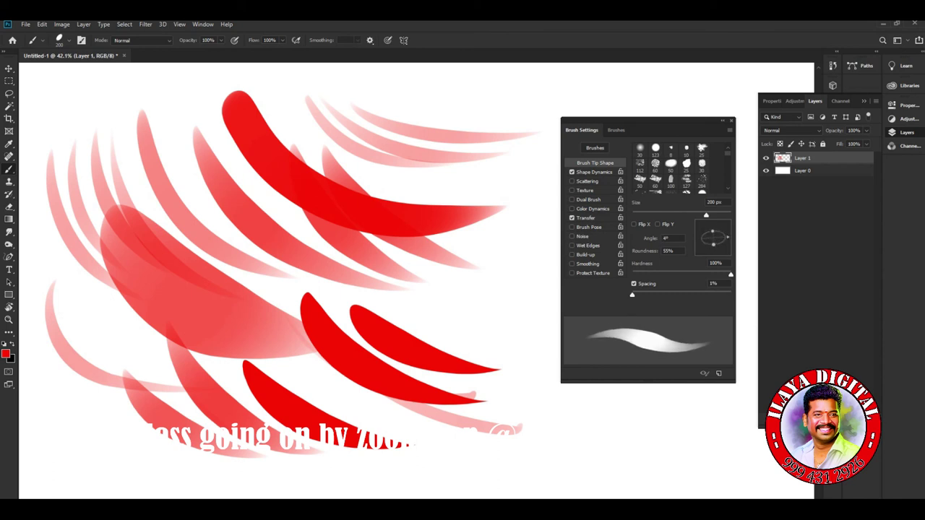
pyautogui.write('31')
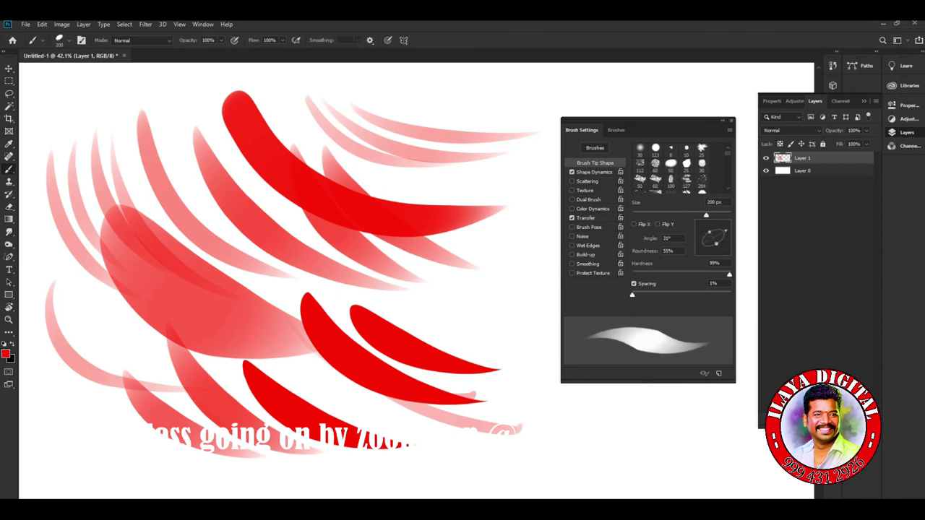
pyautogui.moveTo(730, 274)
pyautogui.mouseDown()
pyautogui.moveTo(680, 275)
pyautogui.moveTo(731, 275)
pyautogui.mouseUp()
pyautogui.click(633, 283)
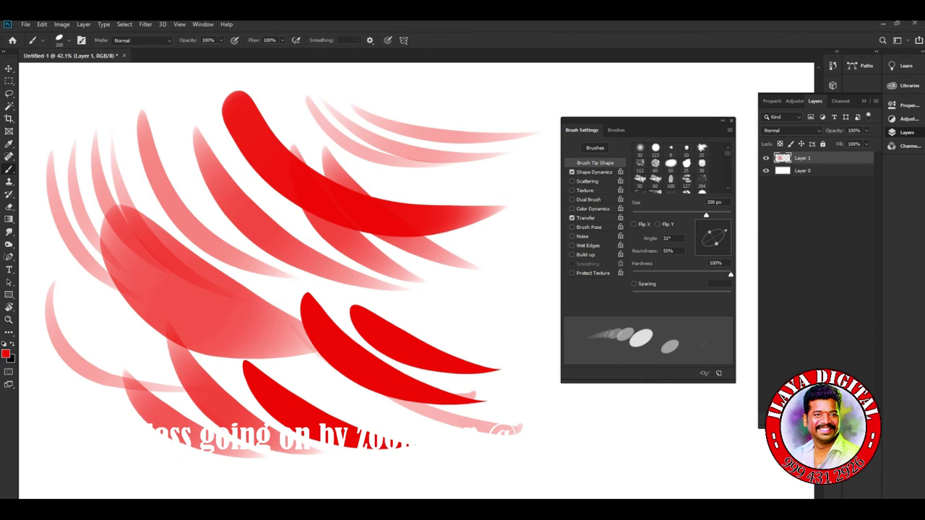
# Stamp red dabs and a blotchy trail at the lower right, then paint a smooth curved stroke
pyautogui.click(479, 311)
pyautogui.moveTo(513, 353); pyautogui.dragTo(546, 399)
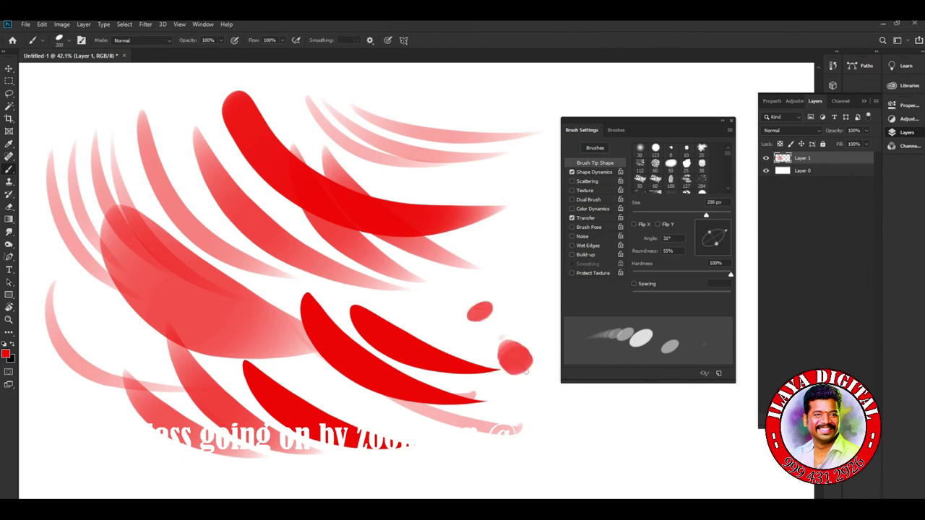
pyautogui.click(634, 284)
pyautogui.moveTo(438, 300); pyautogui.dragTo(578, 418)
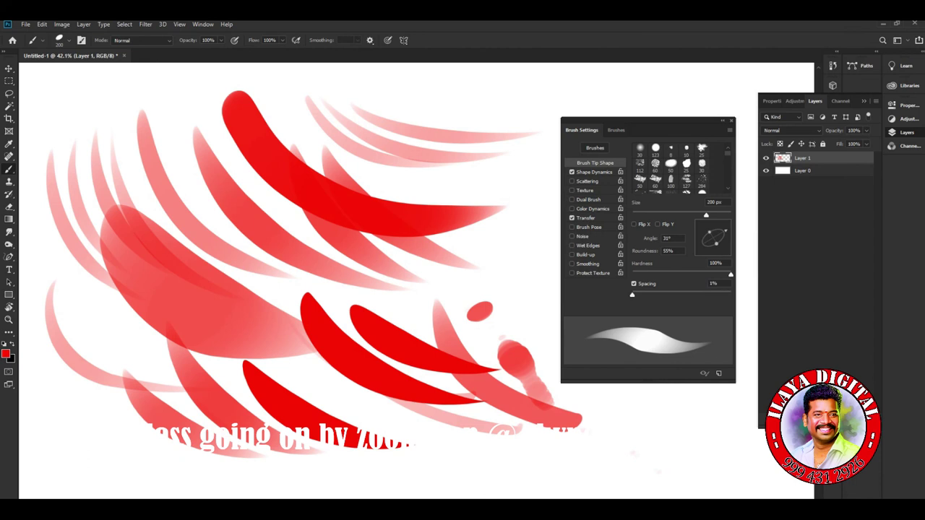